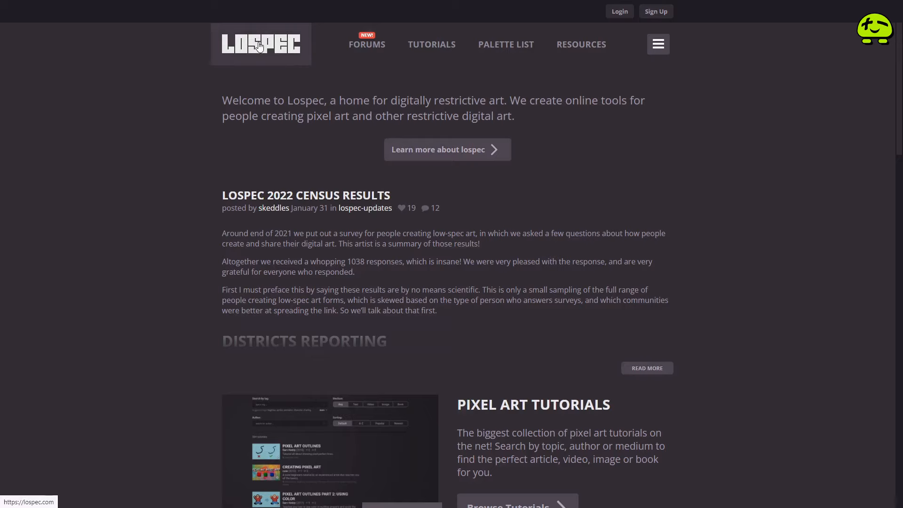
Open the Lospec Palette List and look through the published palettes and the filtering options.
left_click(499, 47)
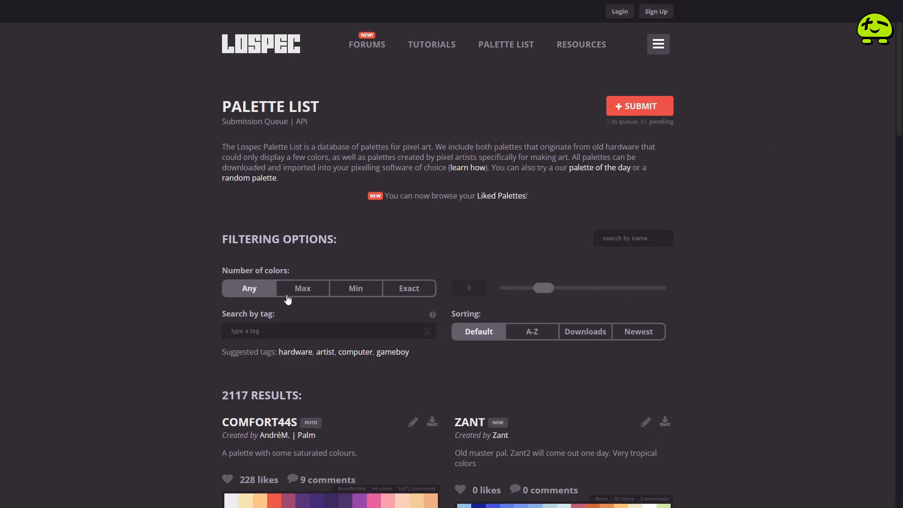
scroll(165, 343, "down", 5)
scroll(180, 345, "down", 5)
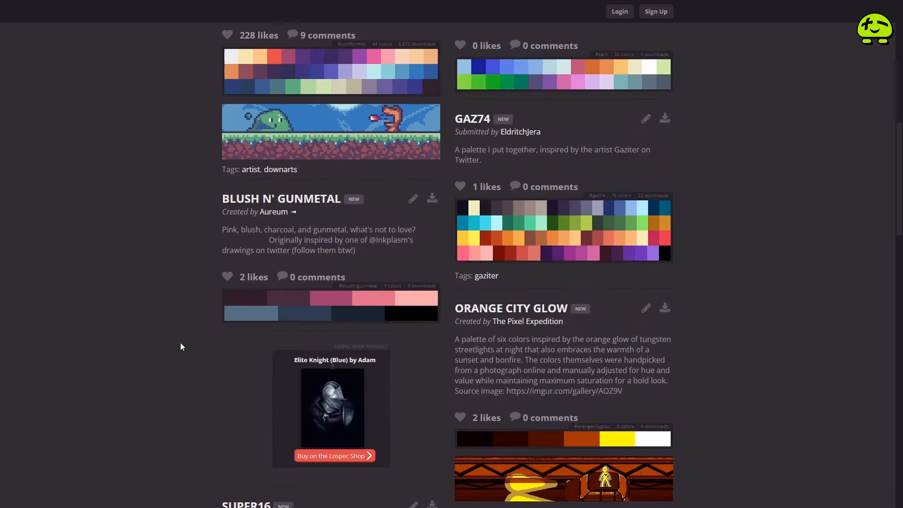
scroll(180, 342, "down", 8)
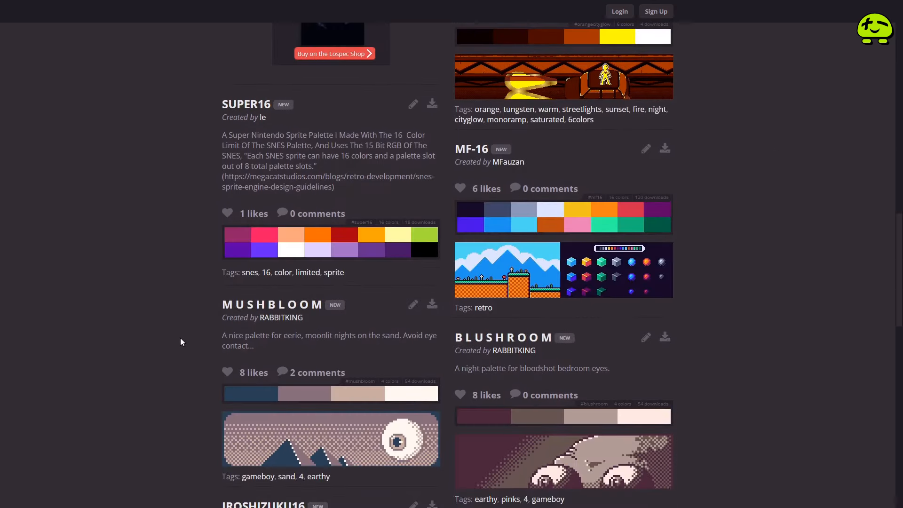
scroll(181, 342, "down", 4)
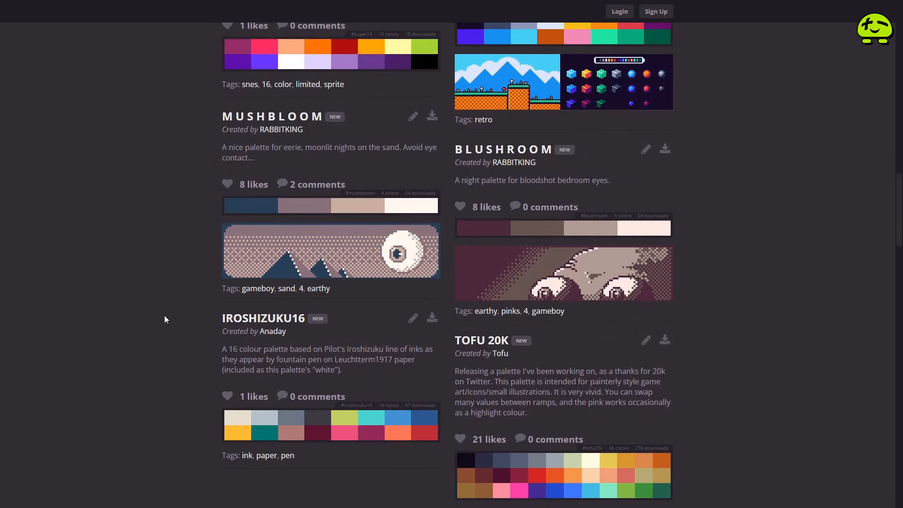
scroll(165, 315, "up", 9)
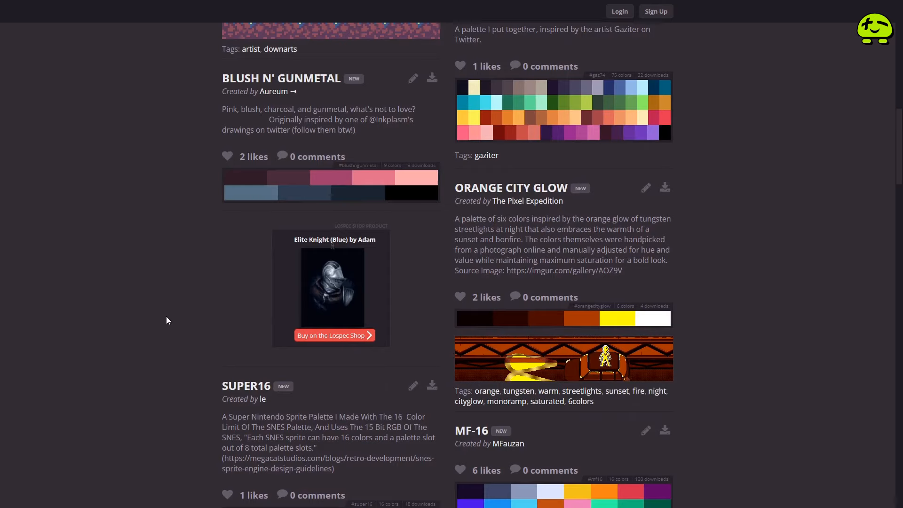
scroll(166, 318, "down", 2)
scroll(167, 321, "up", 10)
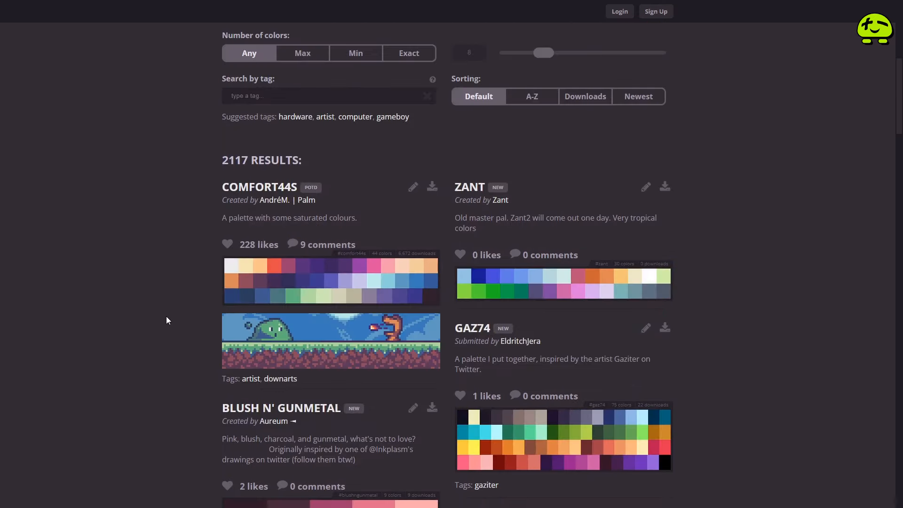
scroll(167, 320, "up", 5)
Filter the palette list to palettes with exactly 256 colors.
left_click(409, 289)
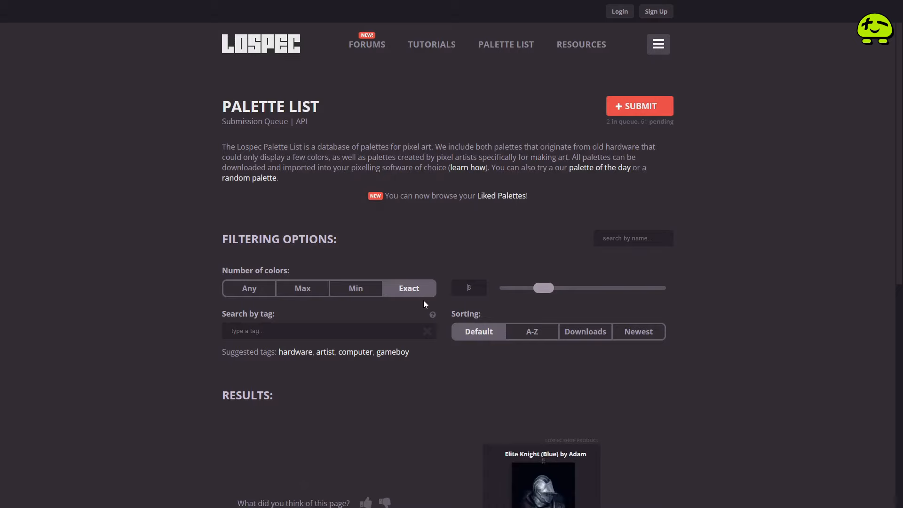
type("256")
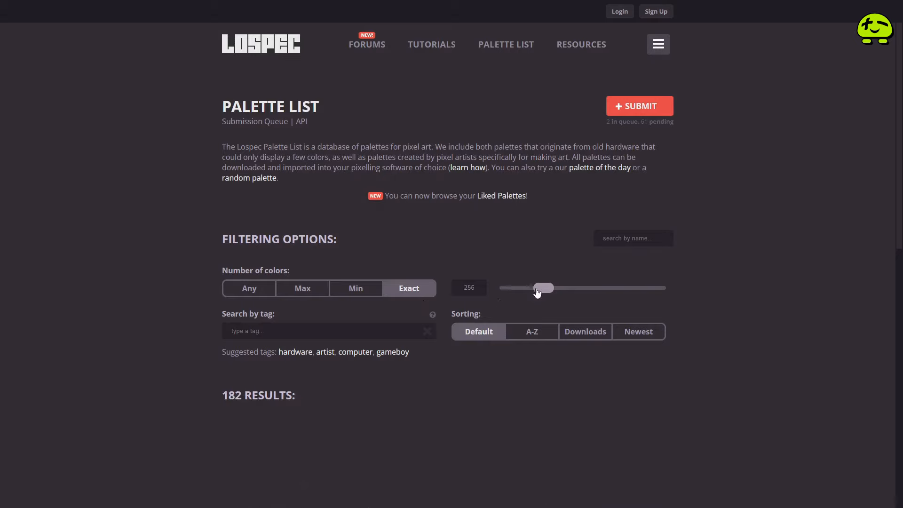
left_click_drag(537, 293, 709, 292)
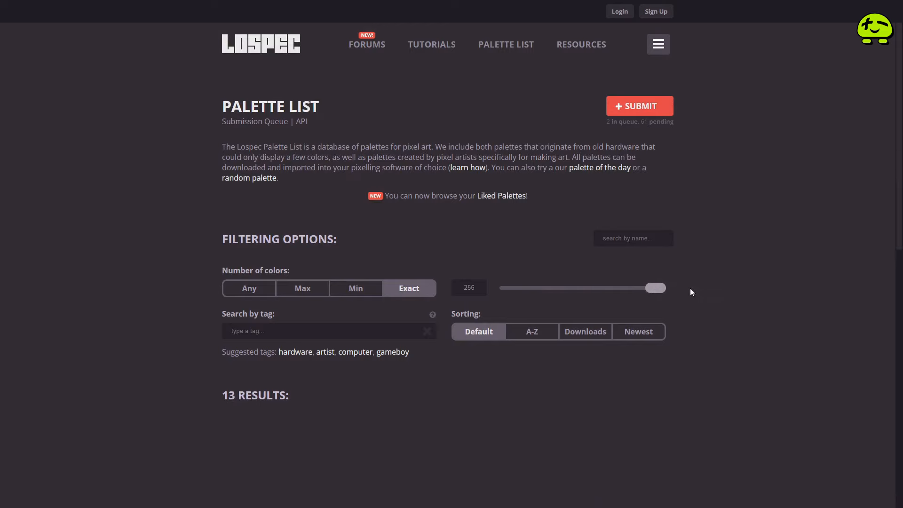
Download the SRB2 palette as a JASC PAL file and save it as srb2.pal in the Krita Pixelart folder.
scroll(177, 324, "down", 10)
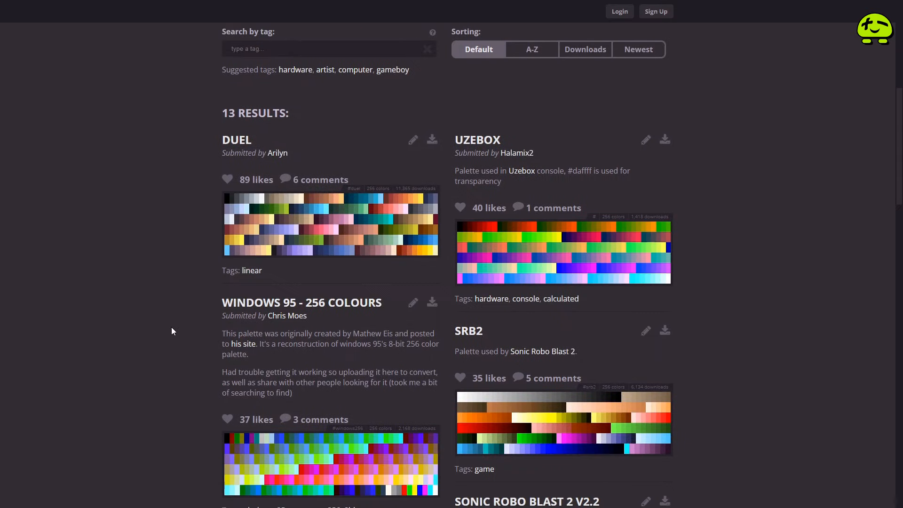
scroll(167, 323, "up", 6)
scroll(167, 323, "down", 3)
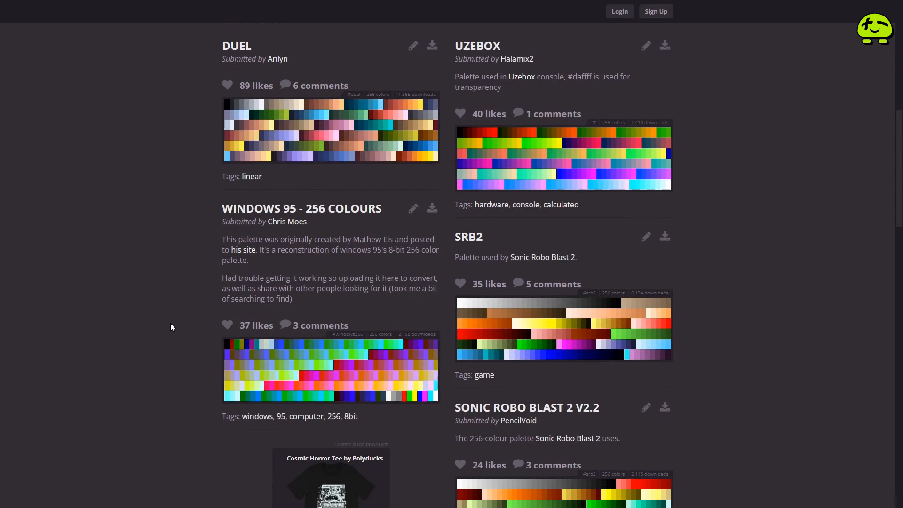
scroll(183, 326, "down", 1)
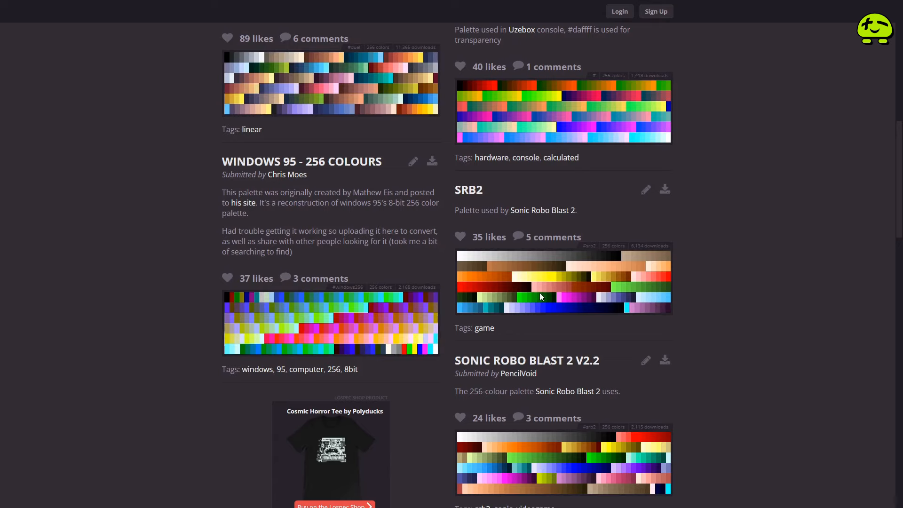
left_click(664, 190)
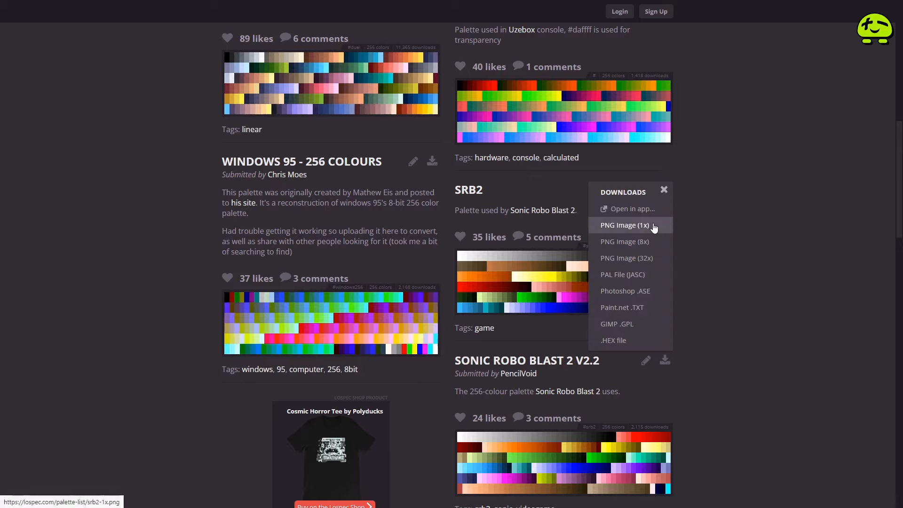
left_click(630, 280)
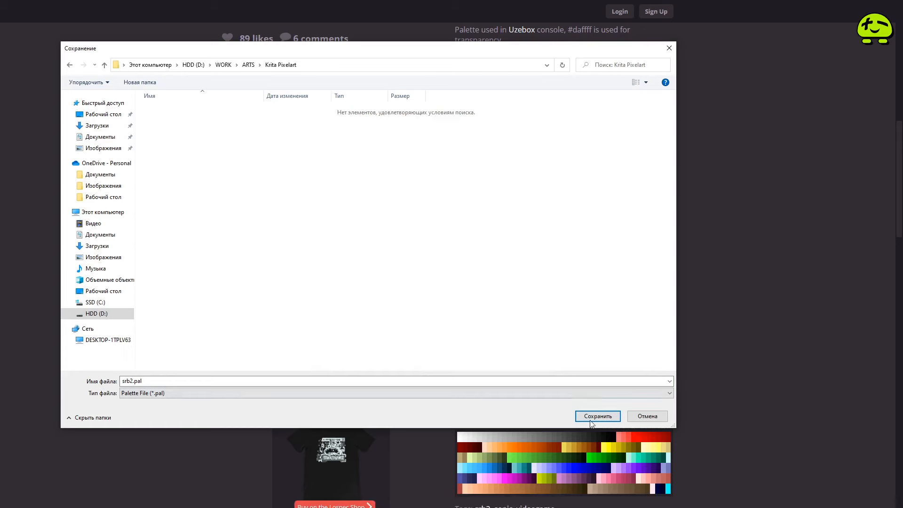
left_click(598, 416)
Download the Aurora palette as a JASC PAL file and save it as aurora.pal in the Krita Pixelart folder.
scroll(735, 279, "down", 5)
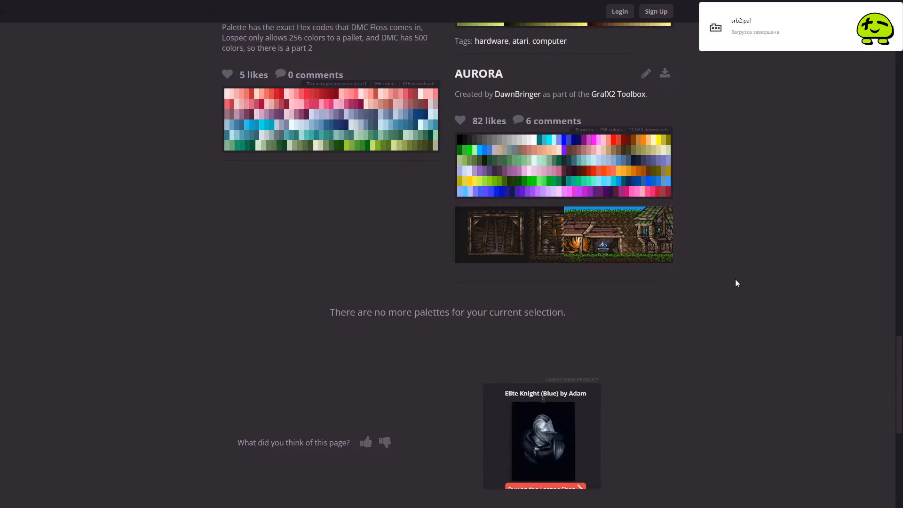
scroll(735, 278, "up", 3)
left_click(665, 216)
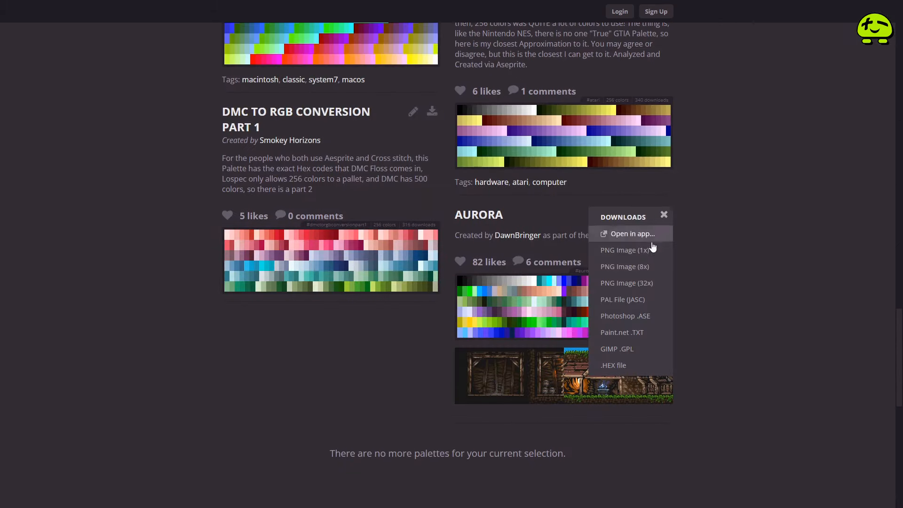
left_click(646, 299)
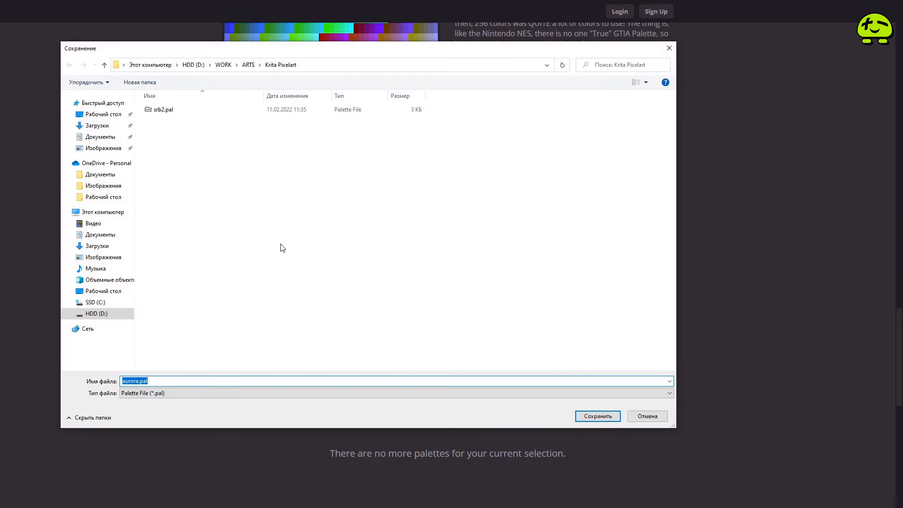
left_click(571, 417)
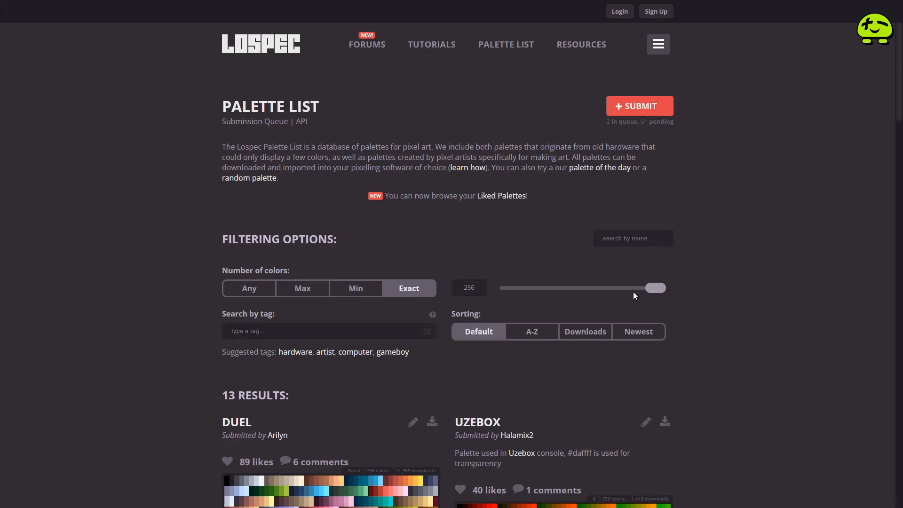
Filter the list to exactly 64 colors and save the Famicube palette as the JASC PAL file famicube.pal.
double_click(469, 287)
type("64")
scroll(195, 356, "down", 10)
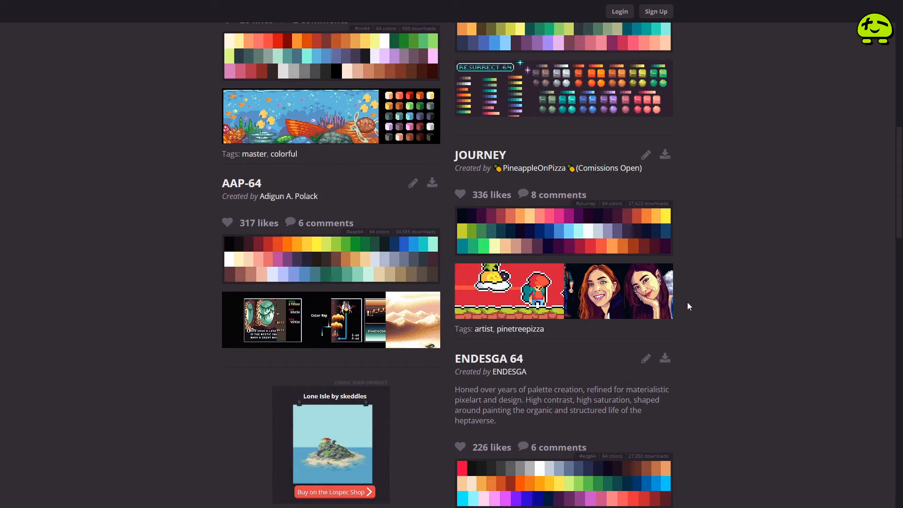
scroll(715, 306, "down", 1)
scroll(740, 304, "down", 7)
left_click(432, 166)
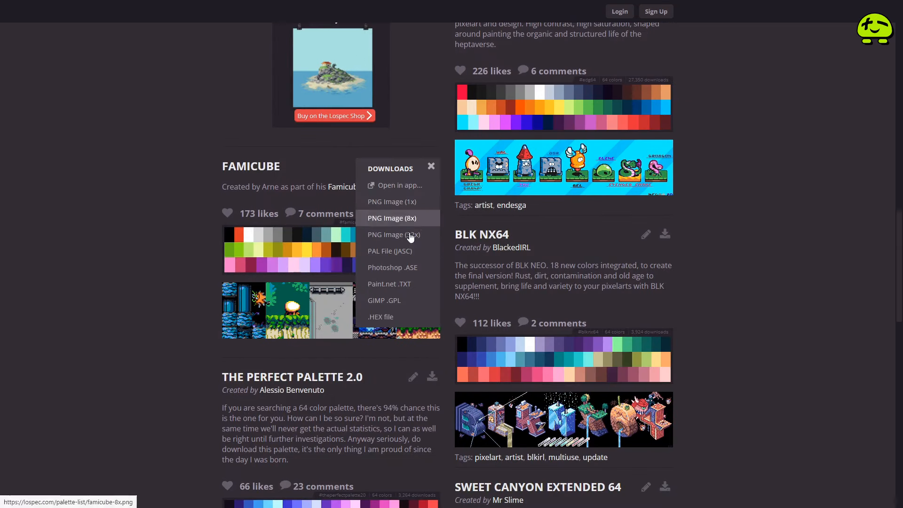
left_click(403, 258)
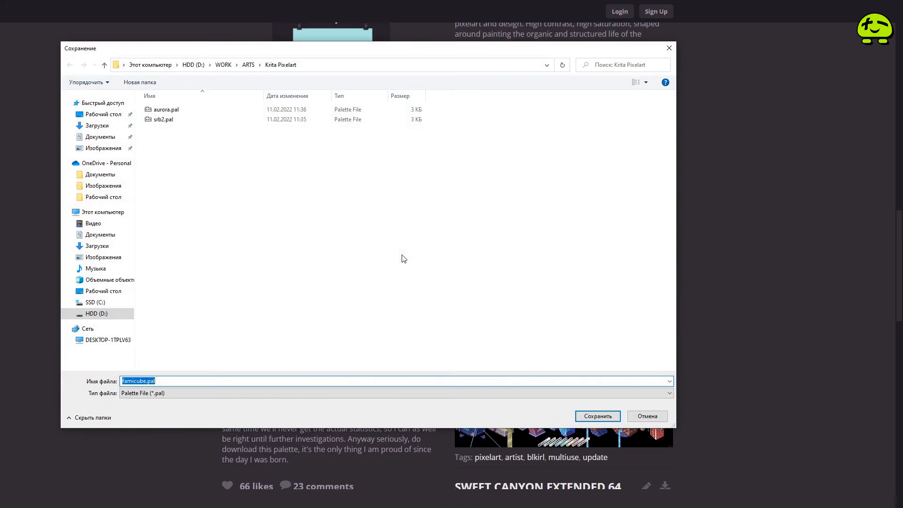
left_click(598, 416)
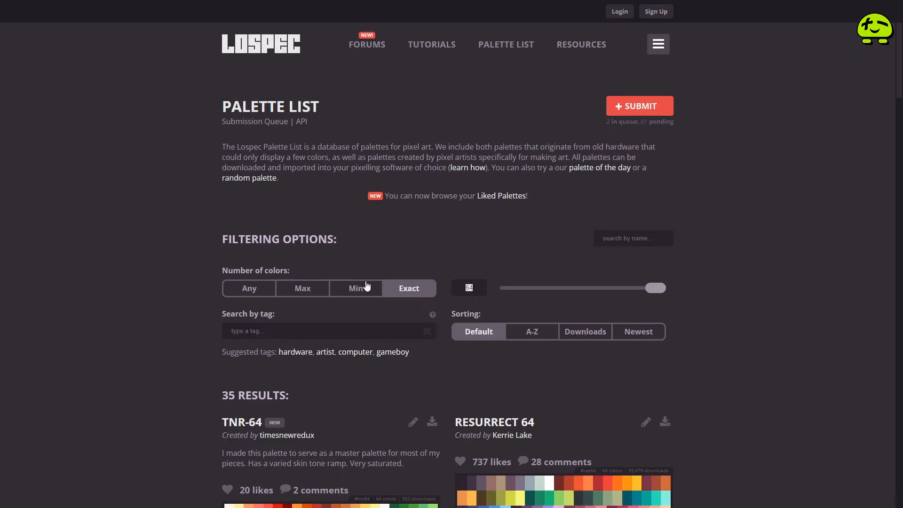
Set the exact color count filter to 32 and look through the matching palettes.
type("32")
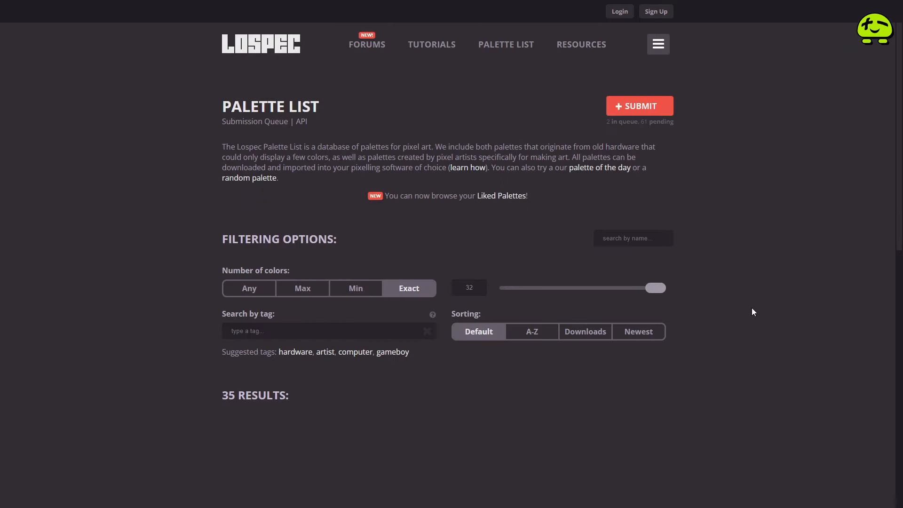
scroll(753, 309, "down", 8)
scroll(756, 306, "down", 8)
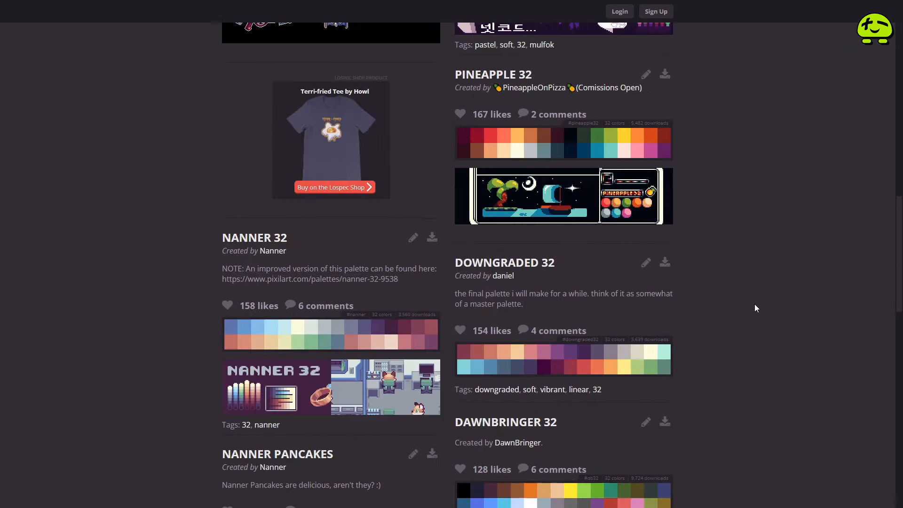
scroll(751, 306, "down", 6)
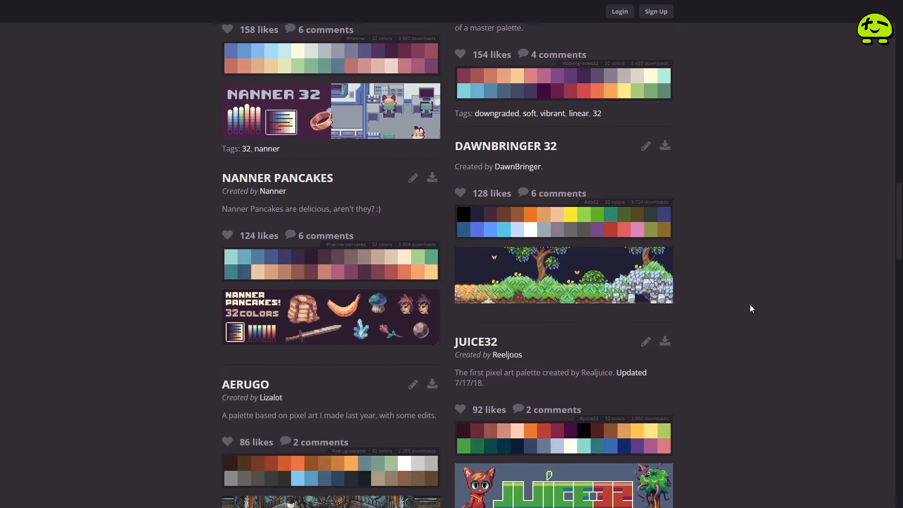
scroll(750, 308, "up", 2)
scroll(741, 308, "down", 7)
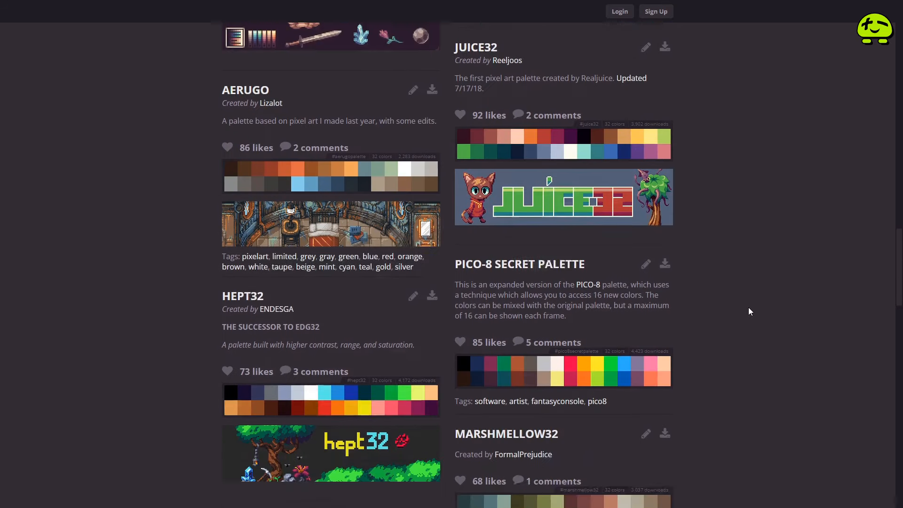
scroll(749, 311, "down", 3)
scroll(749, 307, "down", 5)
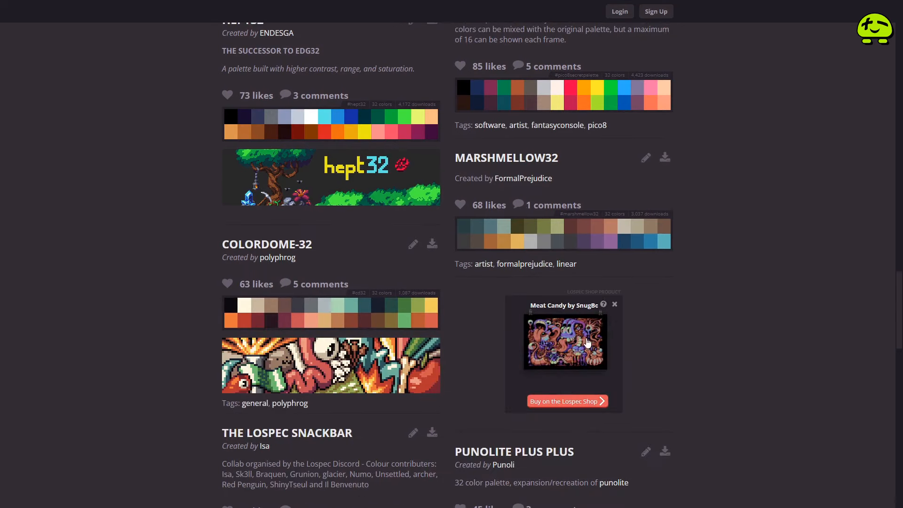
Download the Hept32 palette as a JASC PAL file and save it as hept32.pal in the Krita Pixelart folder.
scroll(187, 316, "up", 5)
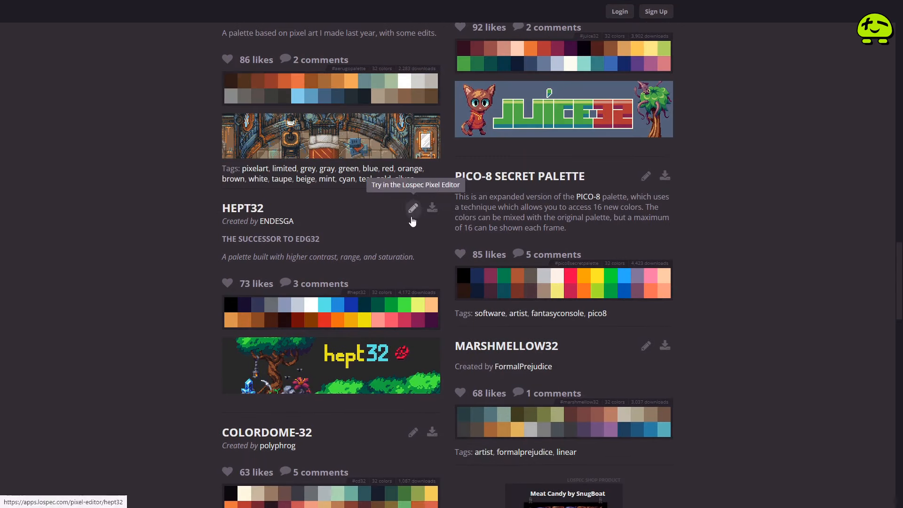
scroll(254, 136, "up", 2)
left_click(431, 303)
left_click(390, 386)
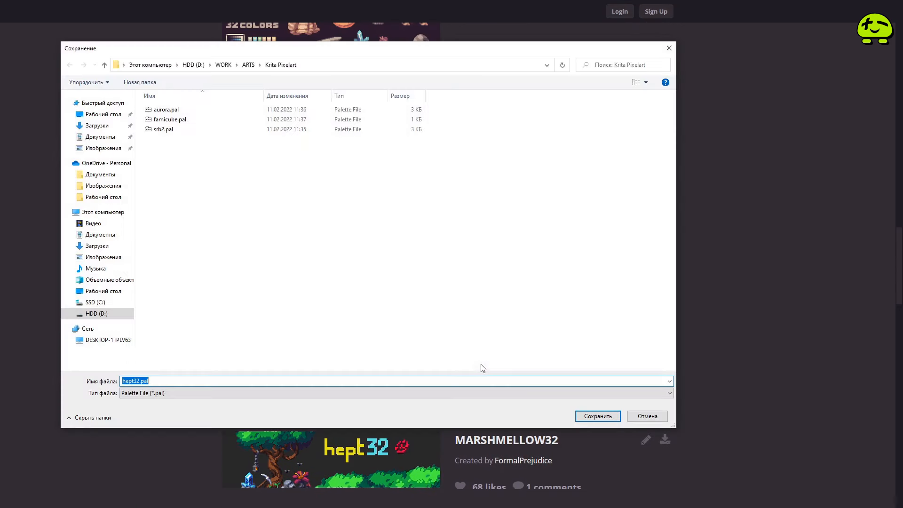
left_click(603, 416)
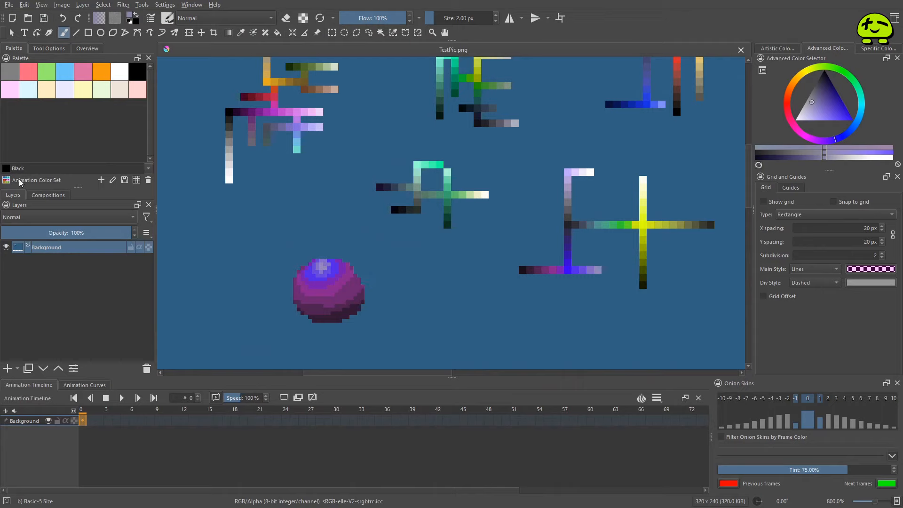
Switch to Krita and examine the available palettes and the palette import option, leaving Animation Color Set selected.
left_click(7, 181)
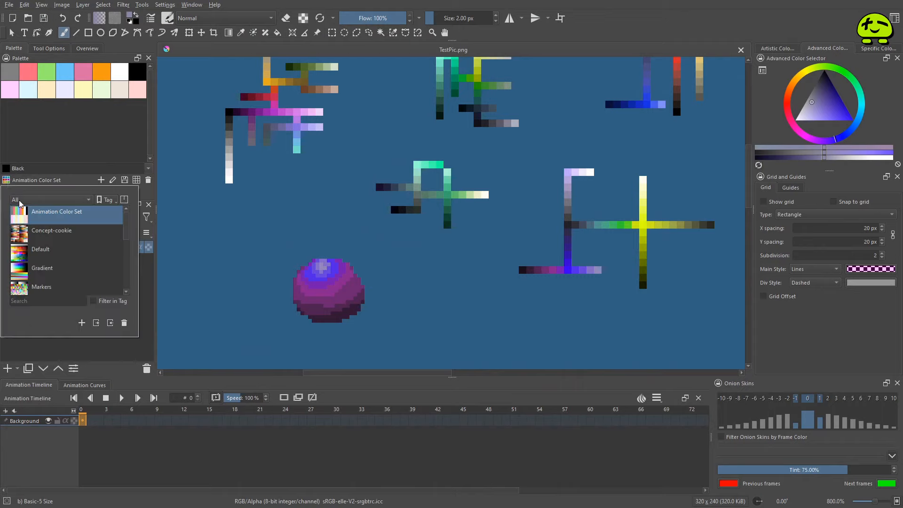
mouse_move(126, 220)
left_mouse_down()
mouse_move(129, 290)
mouse_move(130, 218)
left_mouse_up()
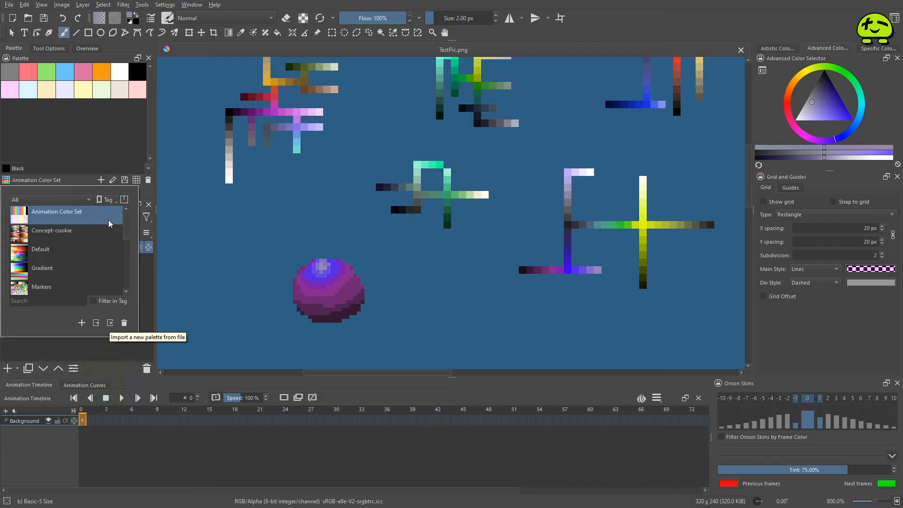
left_click(147, 196)
Show the Palettes category in the resource manager and import aurora.pal from the Krita Pixelart folder.
left_click(162, 5)
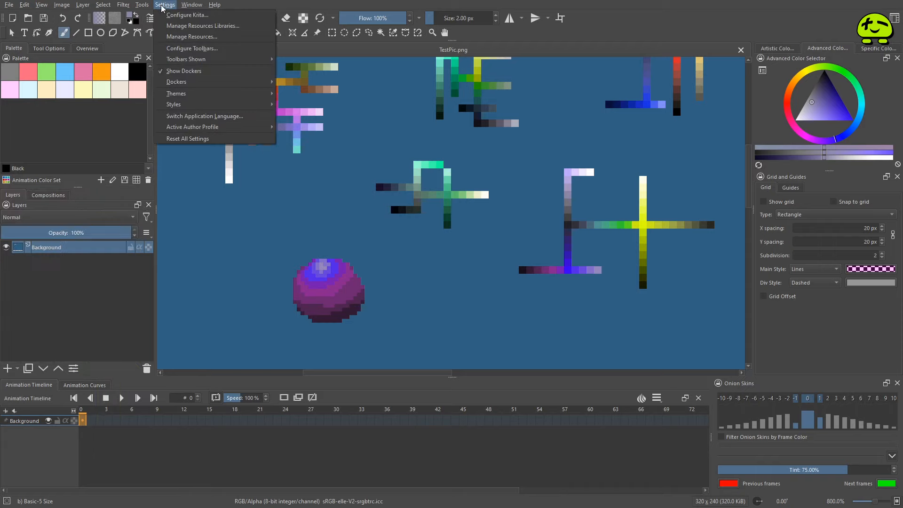
left_click(176, 42)
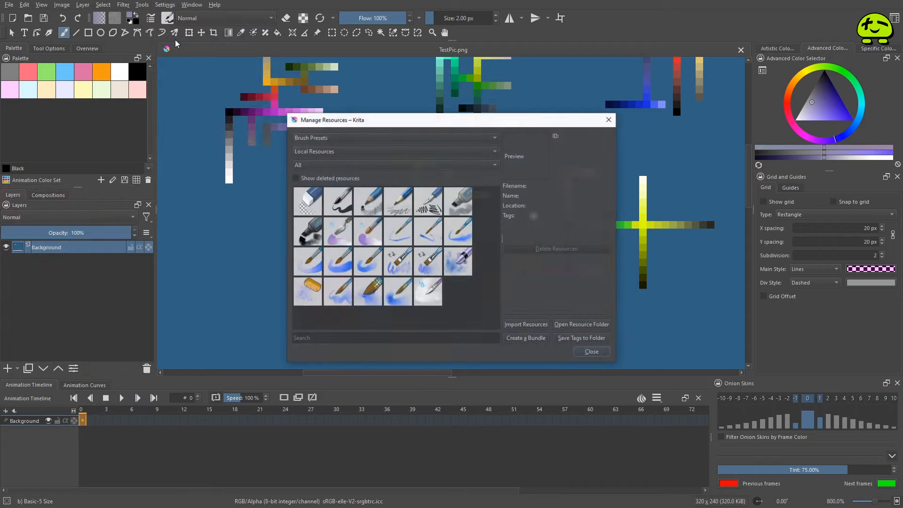
left_click(299, 129)
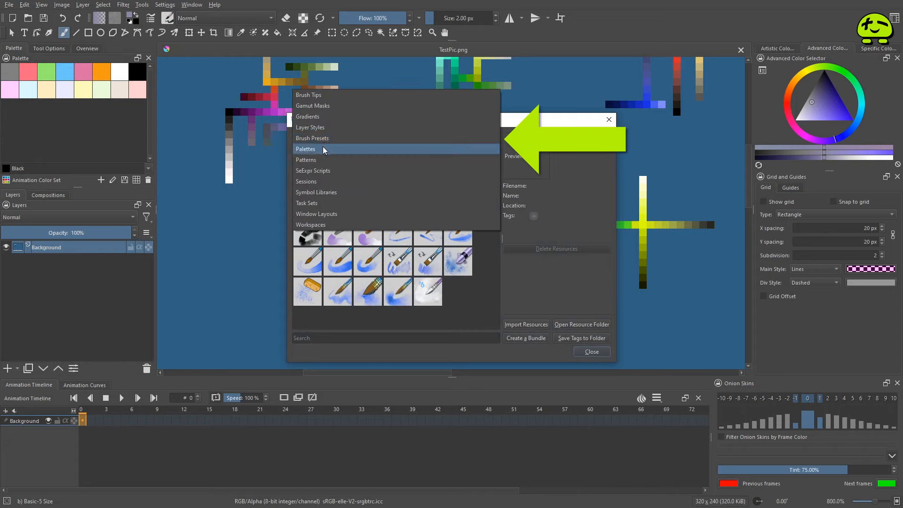
left_click(323, 150)
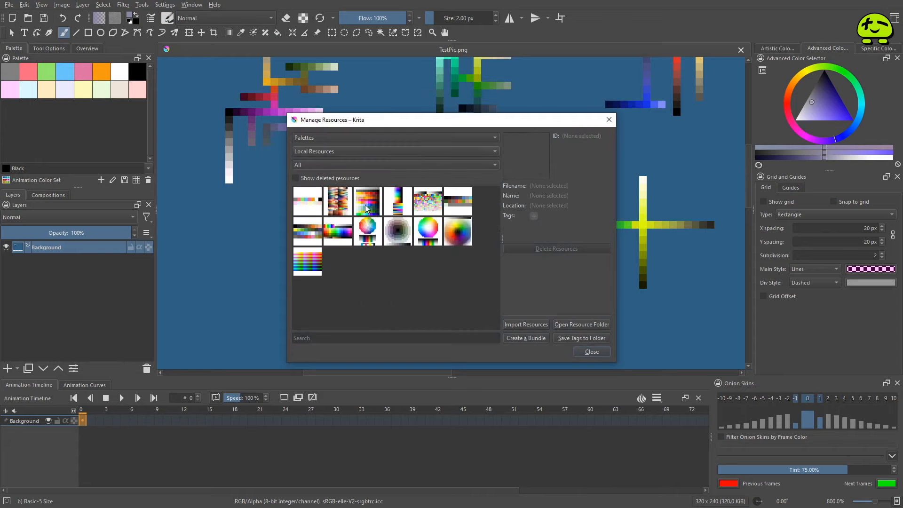
left_click(520, 328)
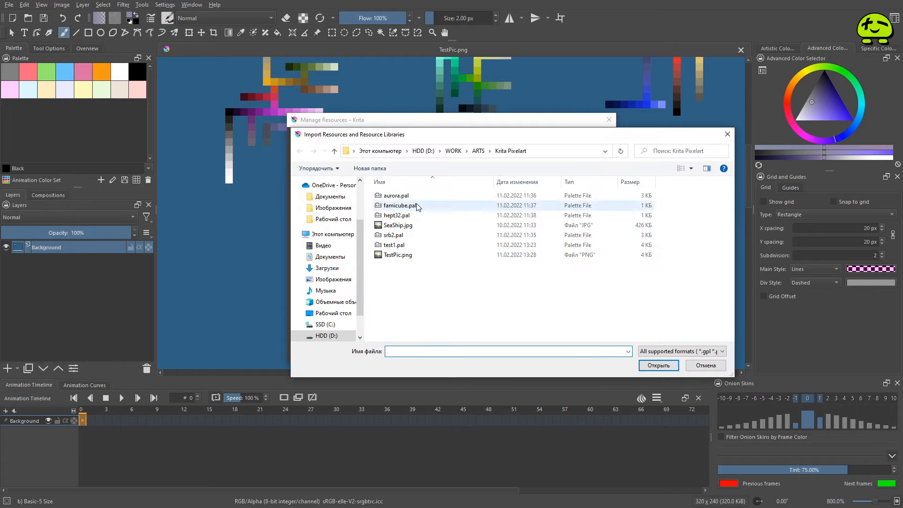
left_click(399, 196)
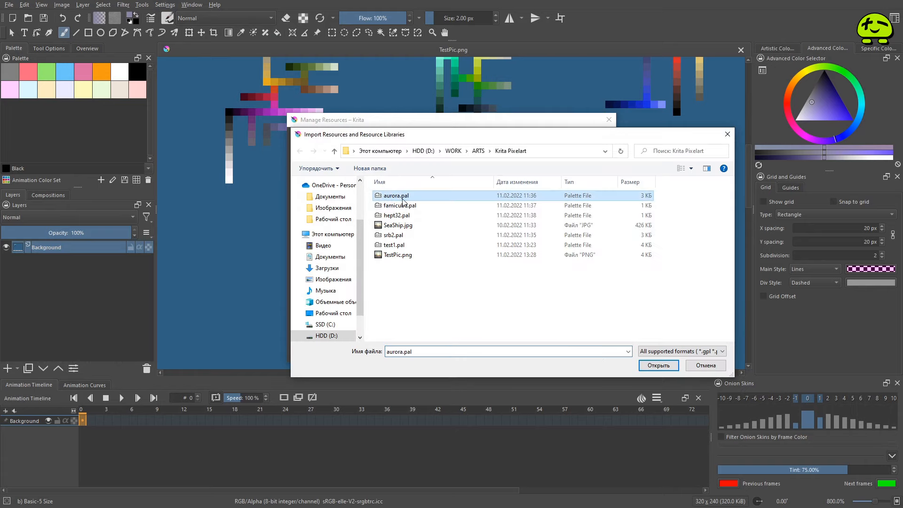
left_click(664, 367)
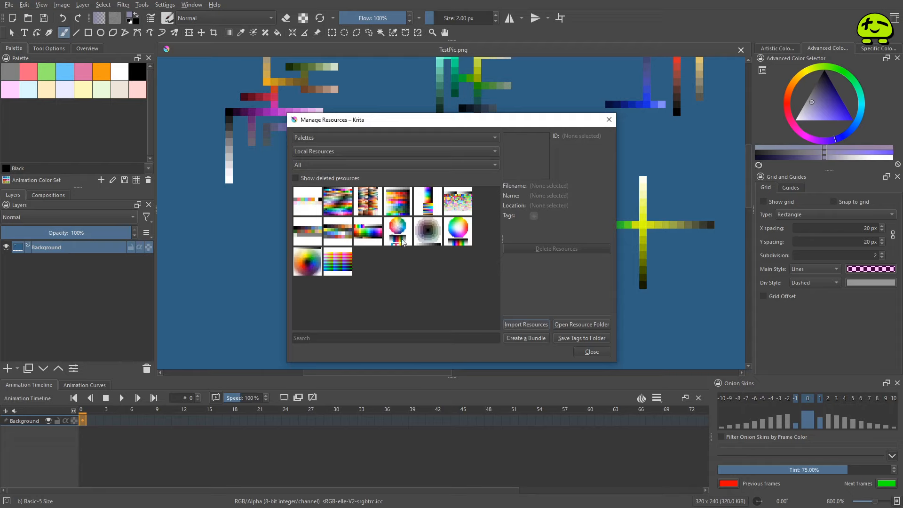
Import the palette files famicube.pal and hept32.pal as resources.
left_click(526, 324)
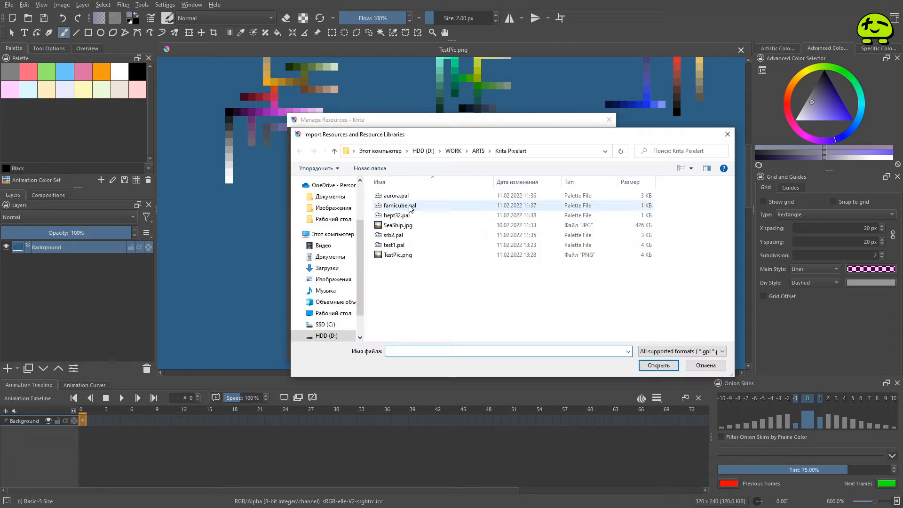
left_click(402, 206)
left_click(659, 366)
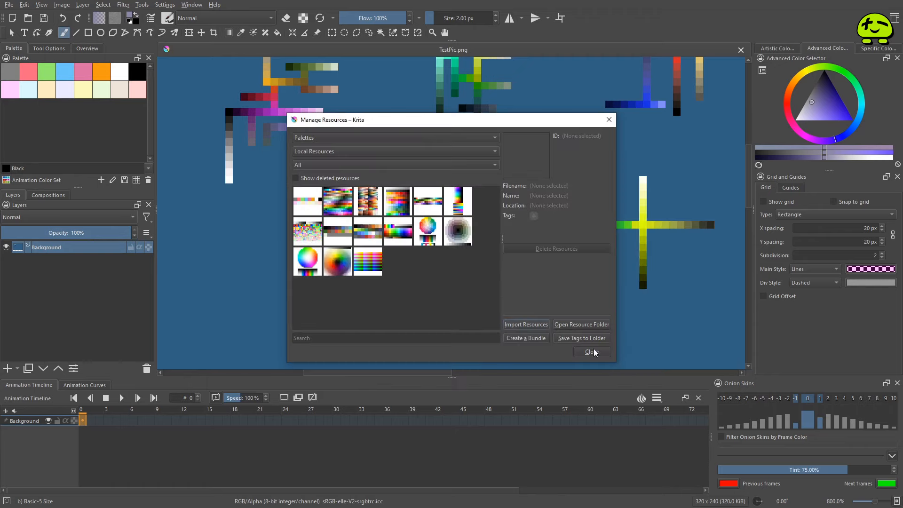
left_click(536, 324)
left_click(398, 215)
left_click(658, 365)
Import the palette files srb2.pal and test1.pal, and close the resource manager.
left_click(529, 325)
left_click(404, 235)
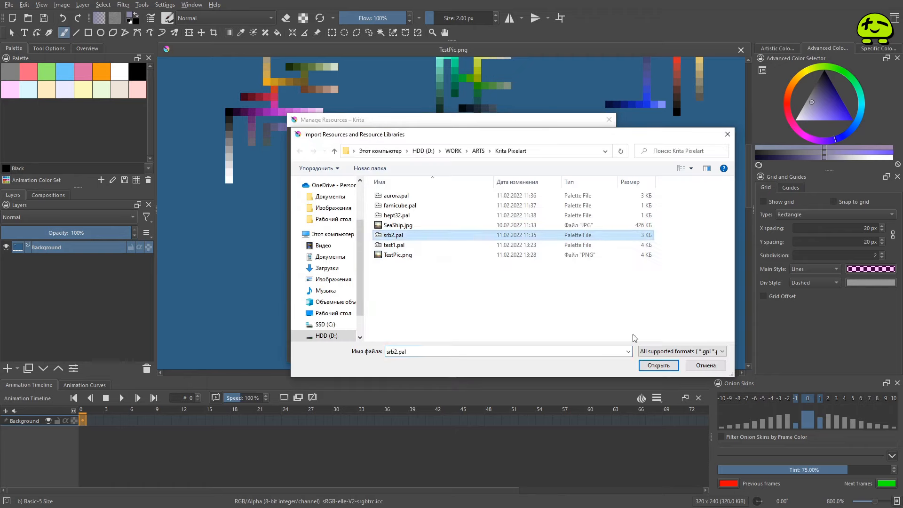
key("Return")
left_click(528, 325)
left_click(404, 294)
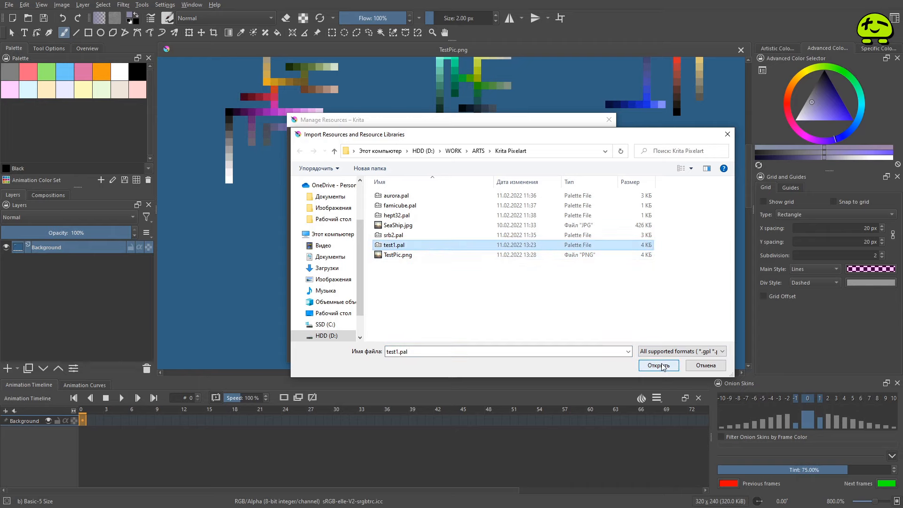
left_click(657, 366)
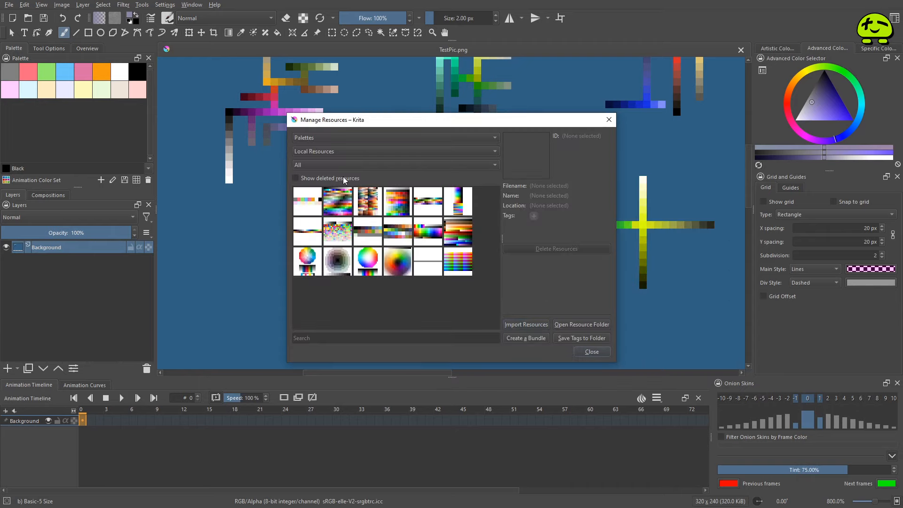
left_click(584, 353)
Look through the palette list for the imported palettes and display the srb2 palette.
left_click(6, 184)
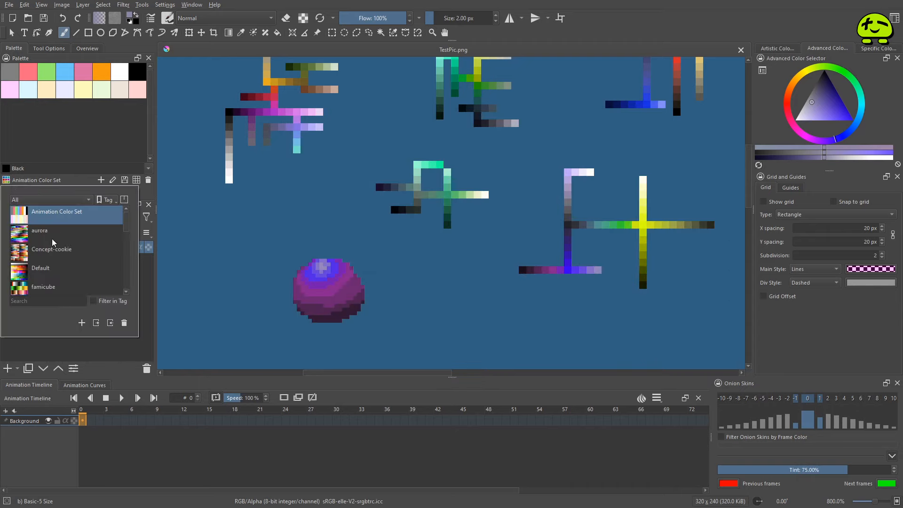
scroll(37, 235, "down", 1)
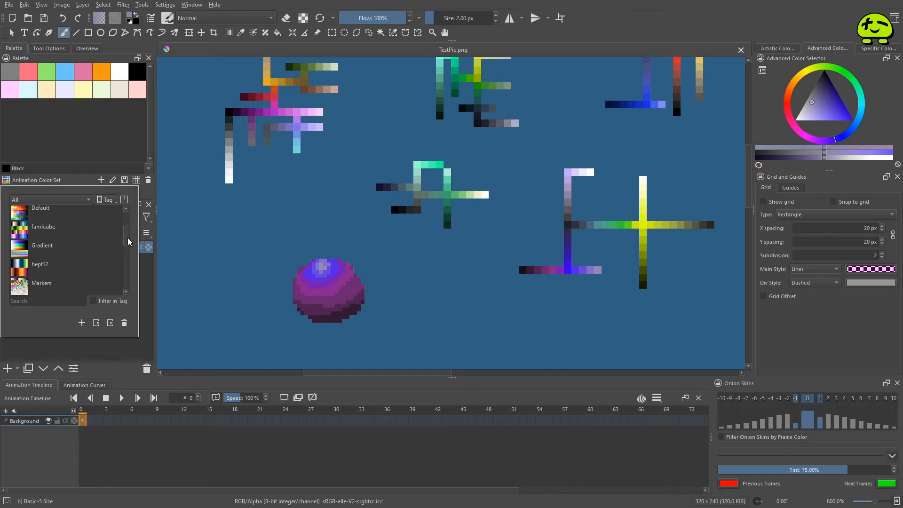
scroll(71, 243, "down", 3)
left_click_drag(128, 266, 126, 282)
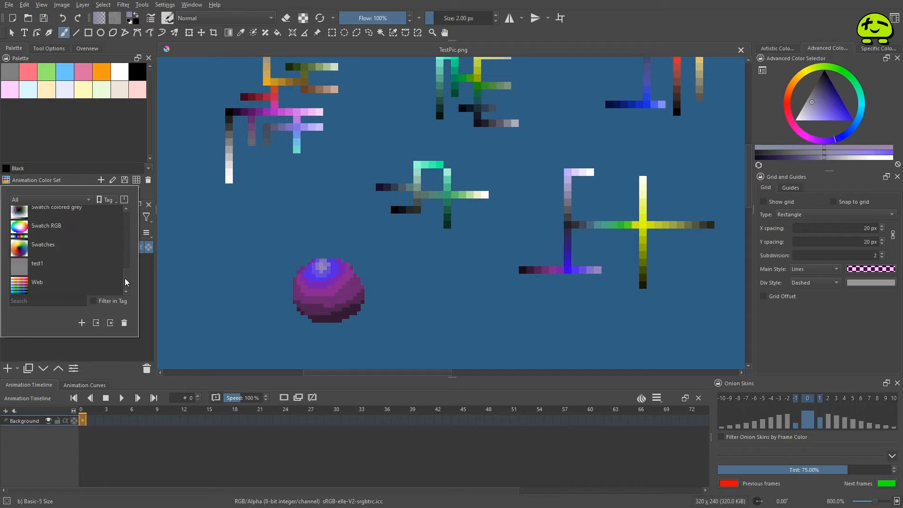
scroll(28, 254, "up", 3)
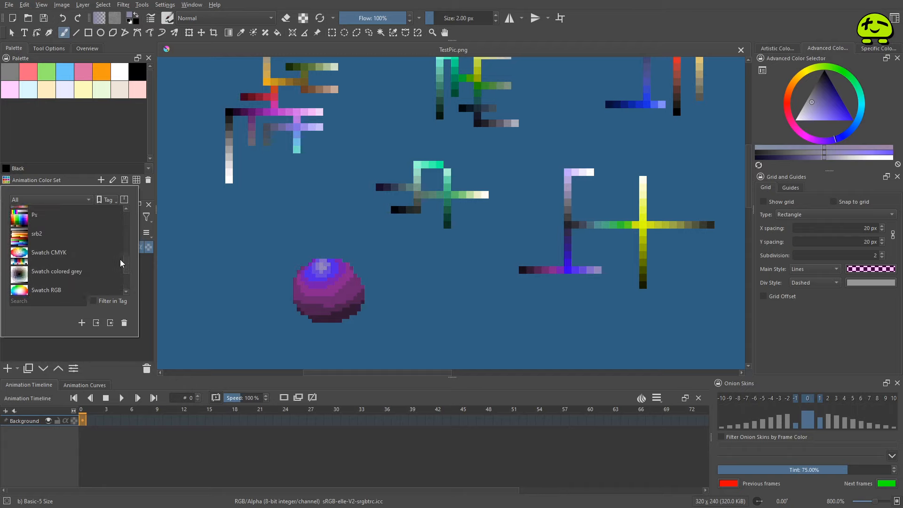
left_click(36, 235)
scroll(129, 267, "down", 3)
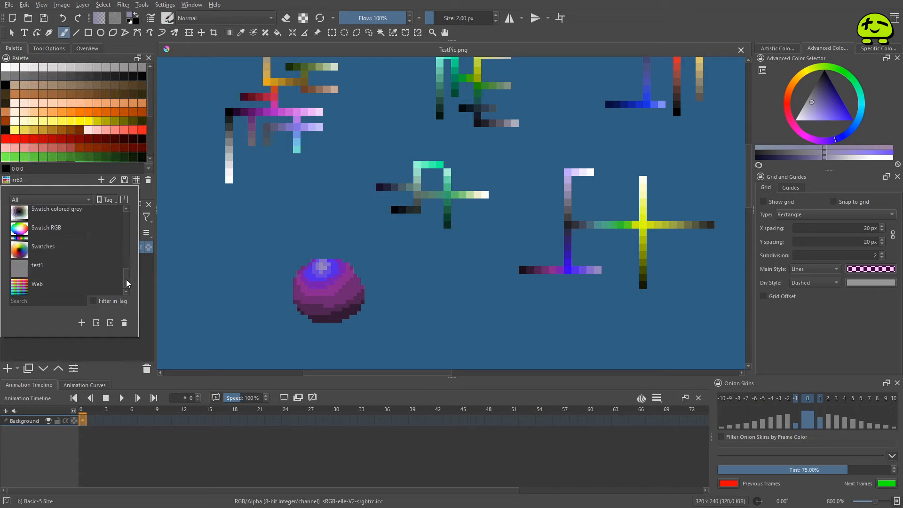
Delete the test1 palette from the palette list and close the list.
left_click(42, 267)
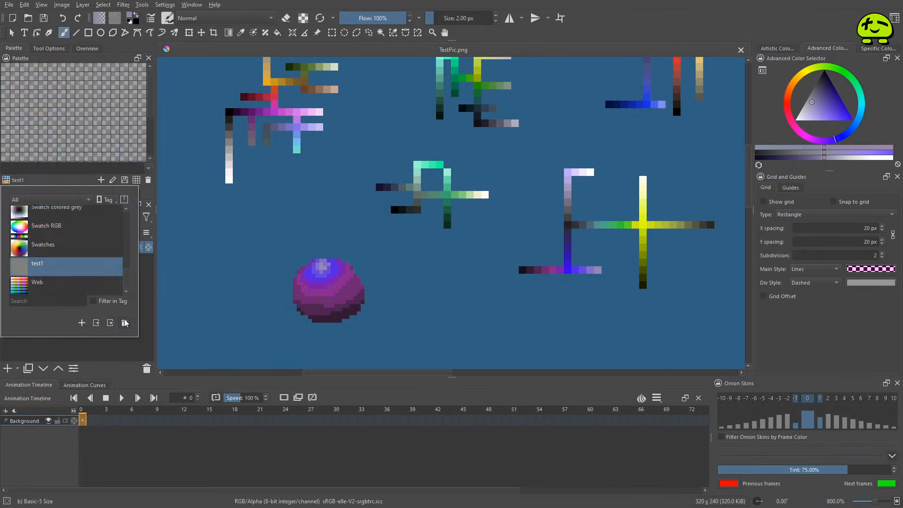
left_click(124, 323)
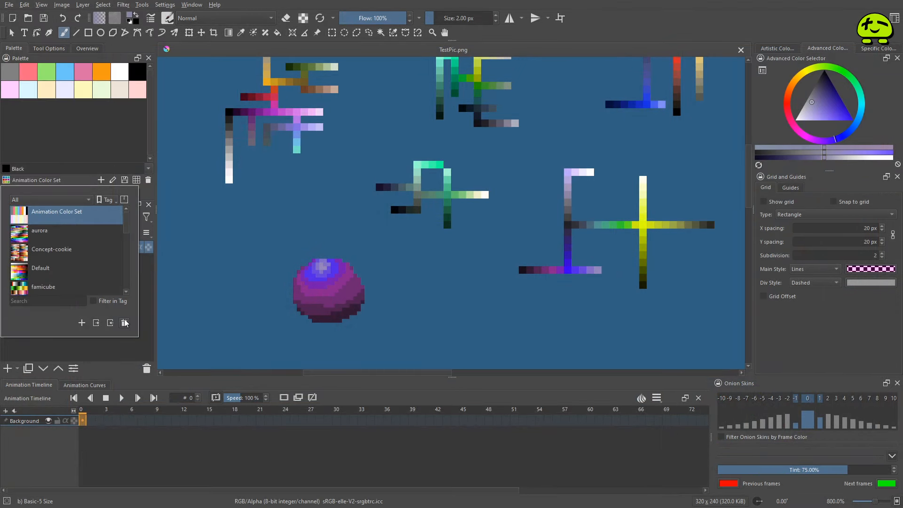
left_click_drag(125, 222, 146, 191)
left_click(145, 191)
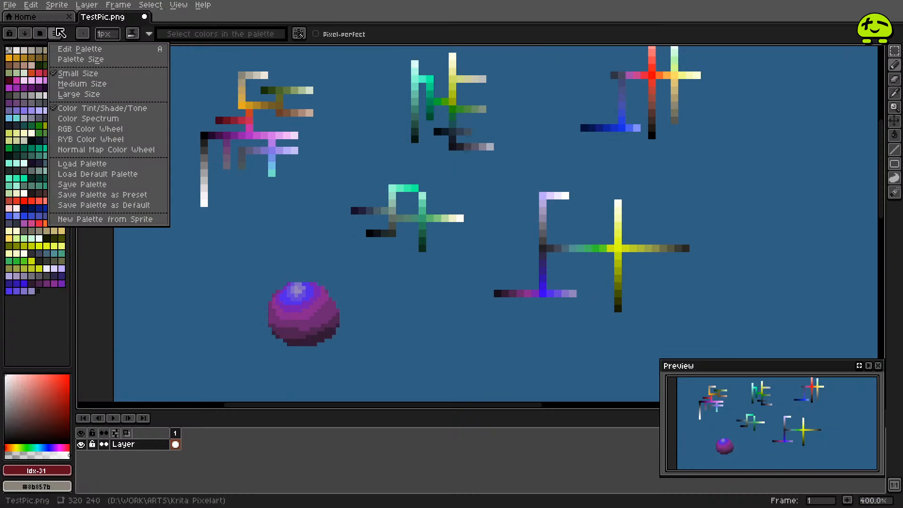
Switch to Aseprite and save the sprite's palette as the ACT file test1.act in the Krita Pixelart folder.
left_click(101, 186)
left_click(166, 468)
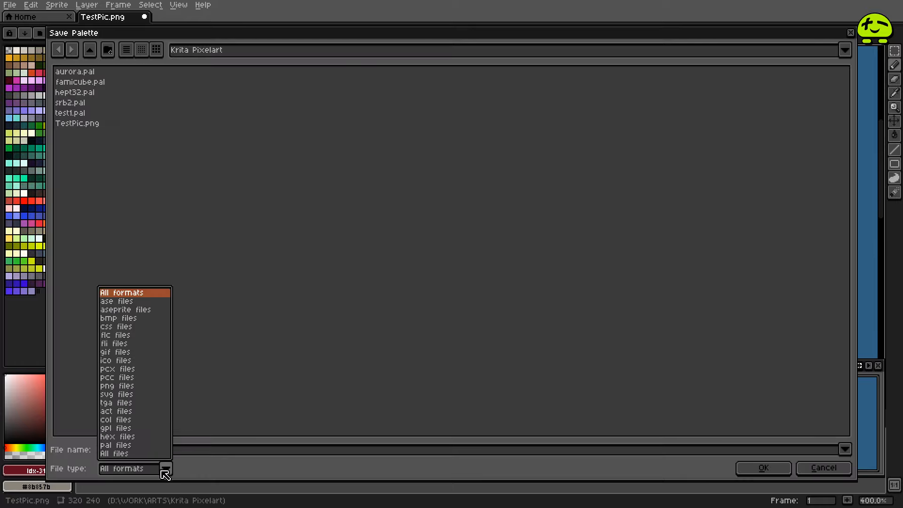
left_click(131, 418)
left_click(128, 449)
type("sdfg")
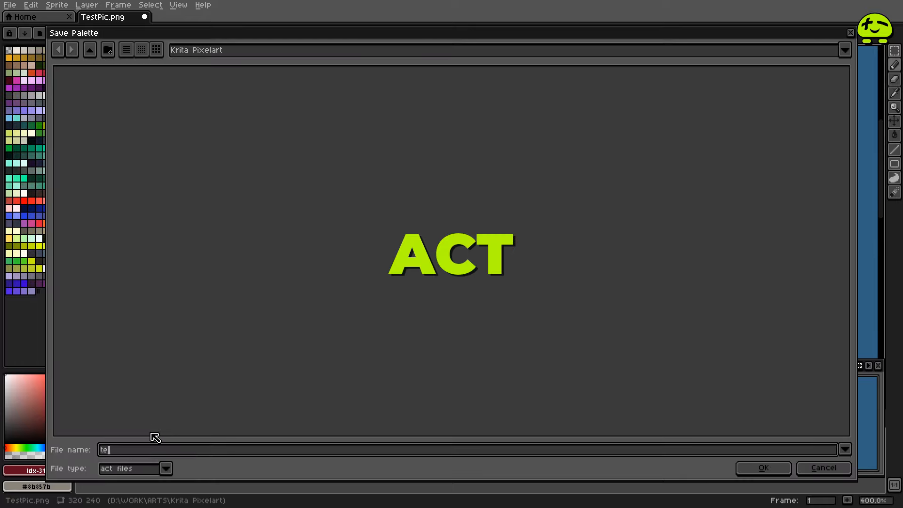
key("Return")
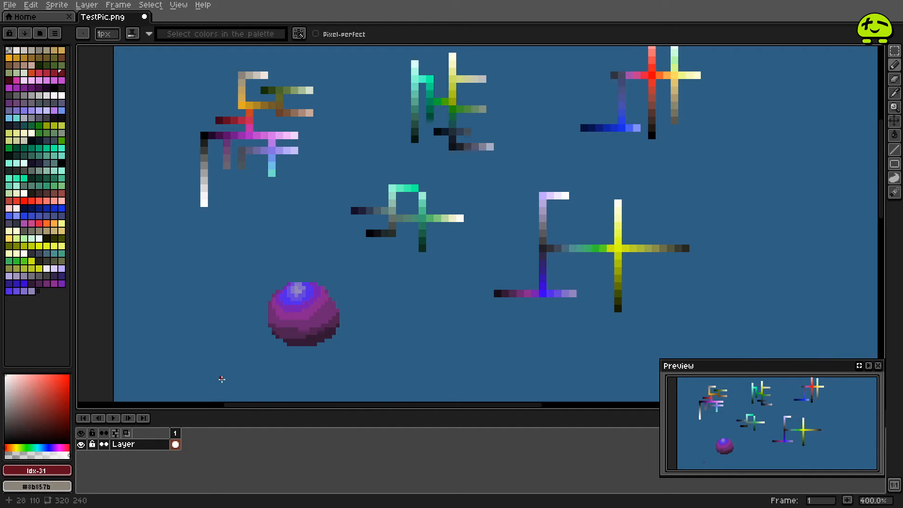
Switch to Krita and import test1.act into the Palettes category of the resource manager.
key("alt+Tab")
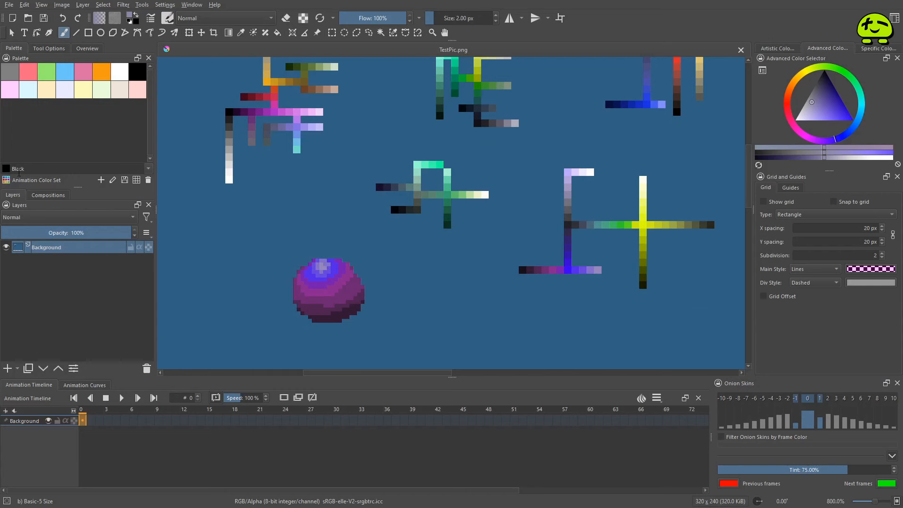
left_click(165, 4)
left_click(188, 34)
left_click(359, 143)
left_click(359, 149)
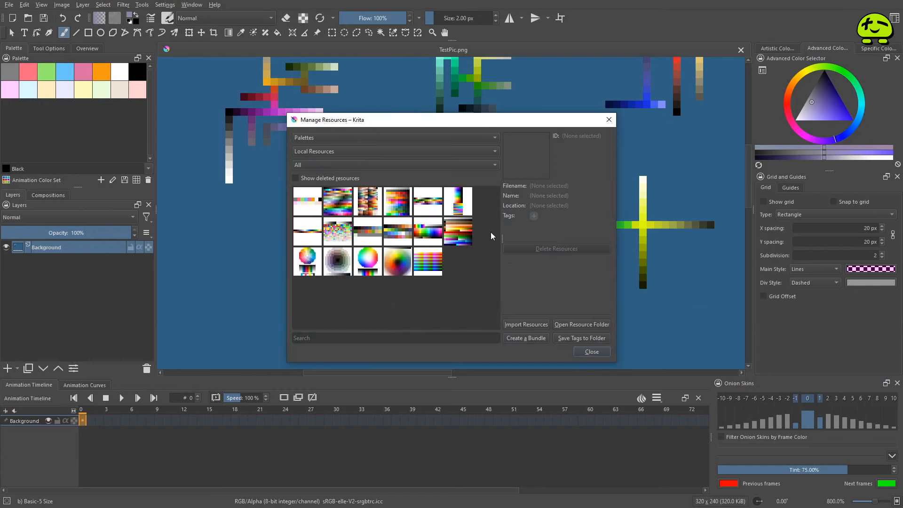
left_click(526, 324)
left_click(397, 255)
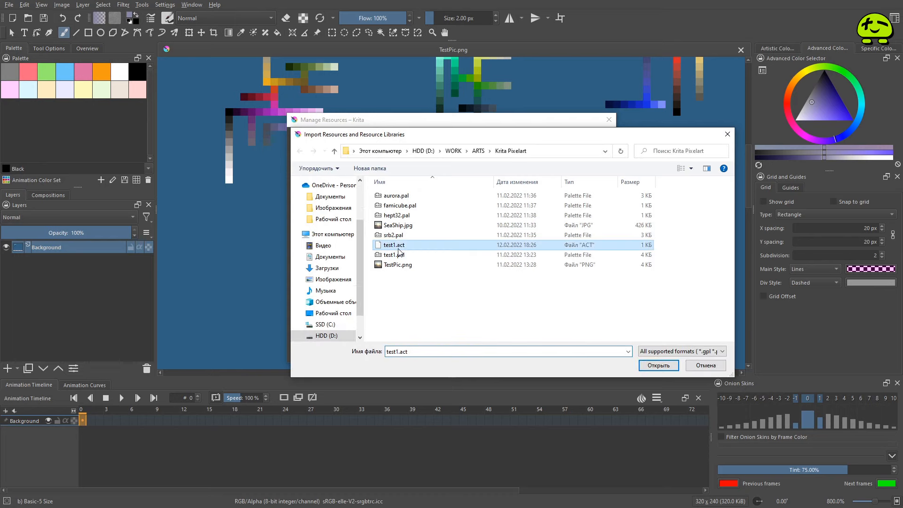
left_click(659, 365)
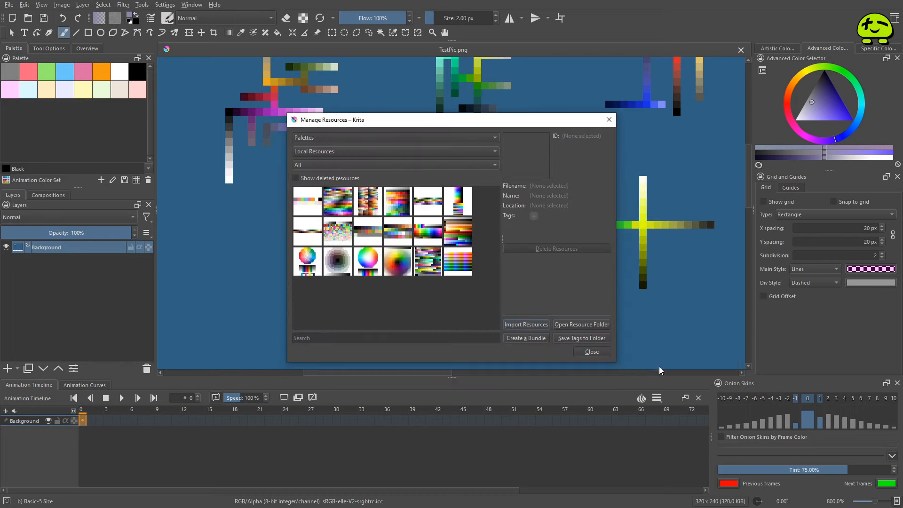
Close the resource manager and load the test1 palette into the palette docker.
left_click(431, 267)
left_click(590, 352)
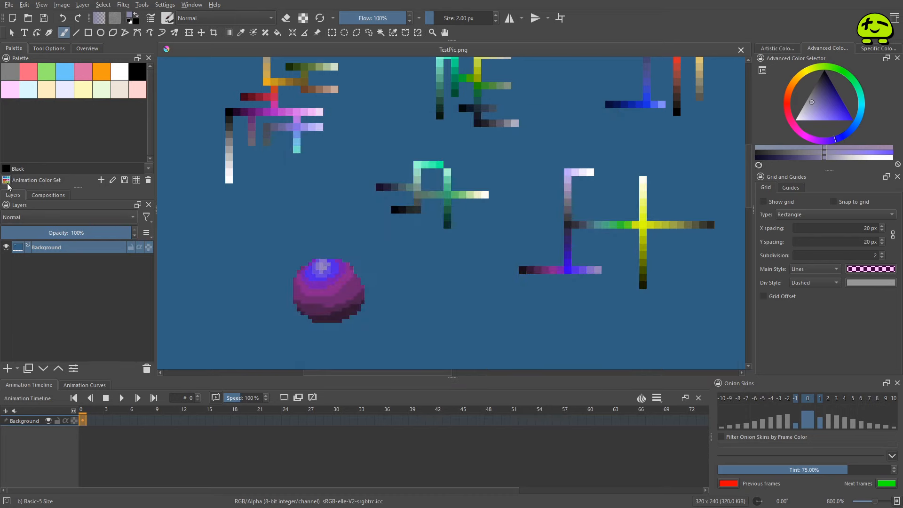
left_click(8, 180)
scroll(126, 235, "down", 5)
left_click(49, 266)
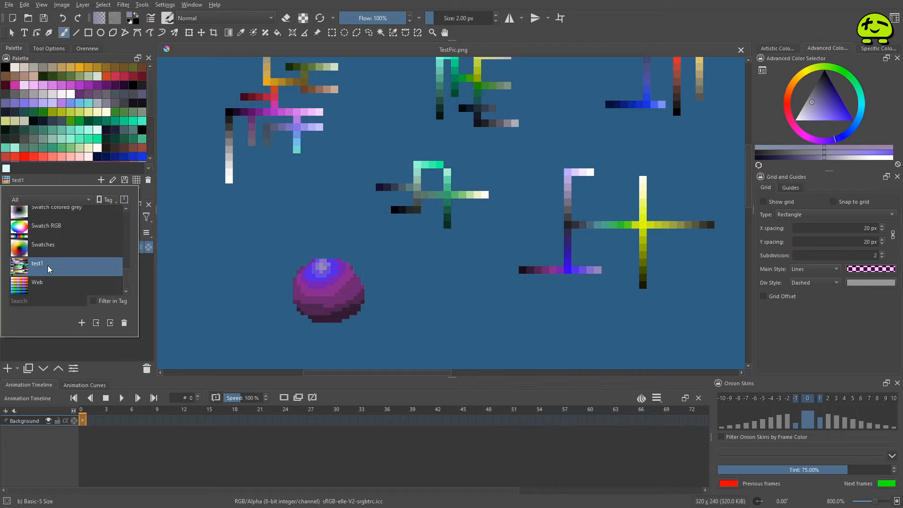
left_click(158, 104)
Sample the sphere's shades one after another, from dark purple up to blue, to locate each color in the test1 palette.
scroll(150, 106, "down", 5)
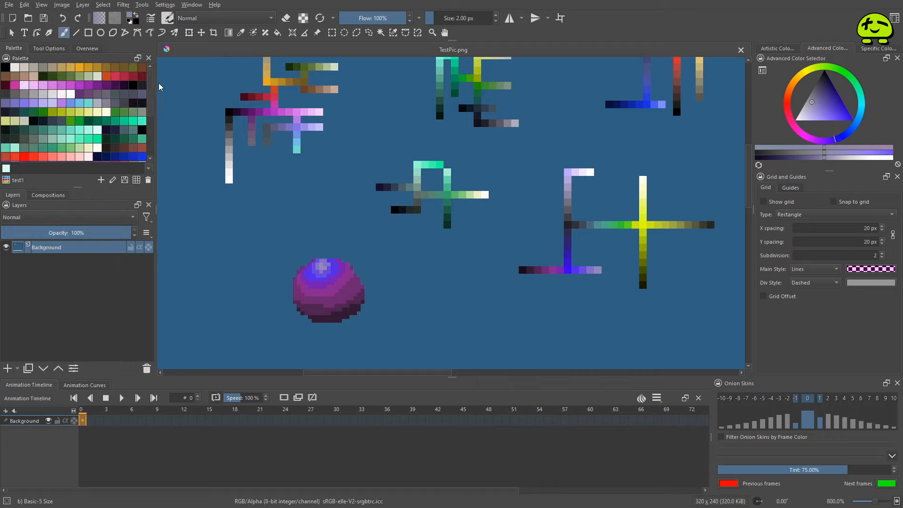
scroll(151, 108, "up", 4)
scroll(289, 321, "up", 2)
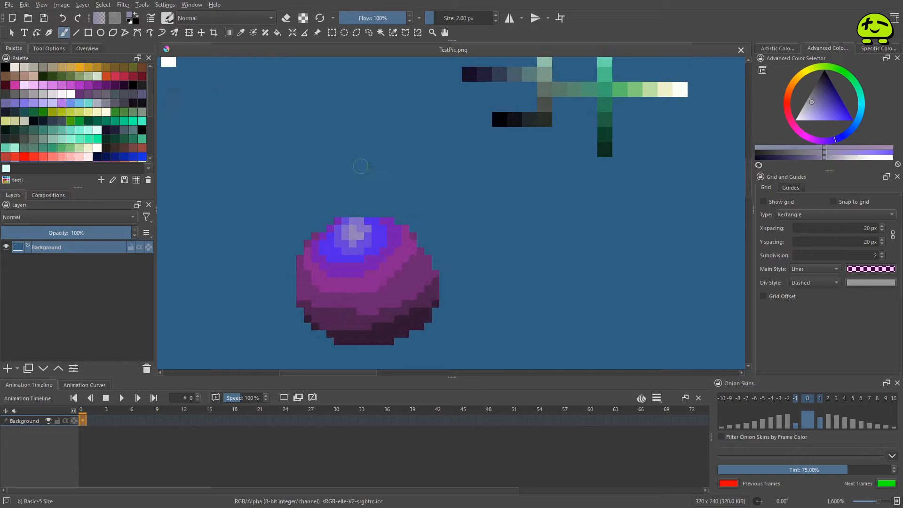
left_click(356, 323, "ctrl")
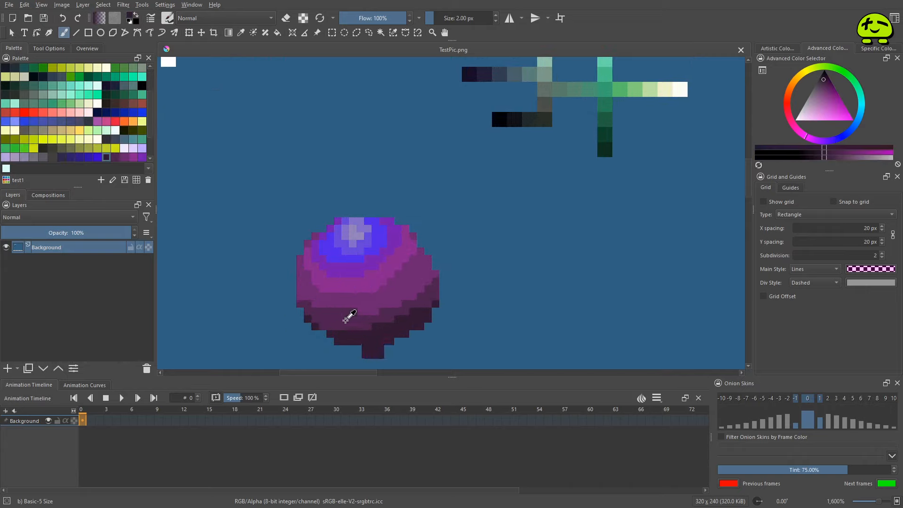
left_click(346, 320, "ctrl")
left_click(346, 298, "ctrl")
left_click(343, 284, "ctrl")
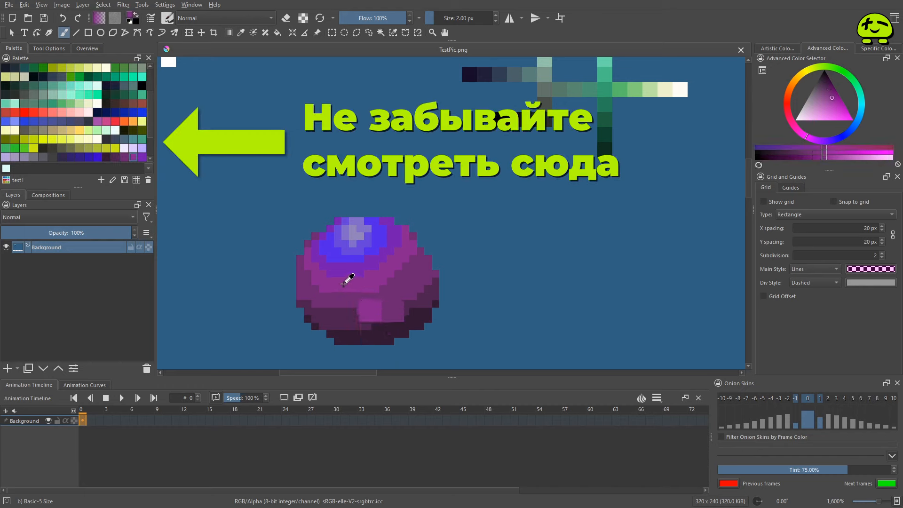
left_click(346, 271, "ctrl")
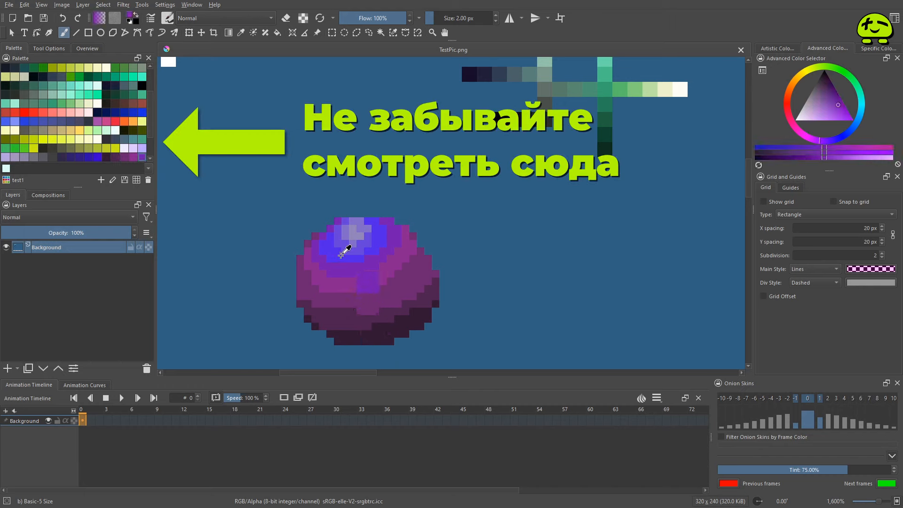
left_click(341, 255)
left_click(345, 247, "ctrl")
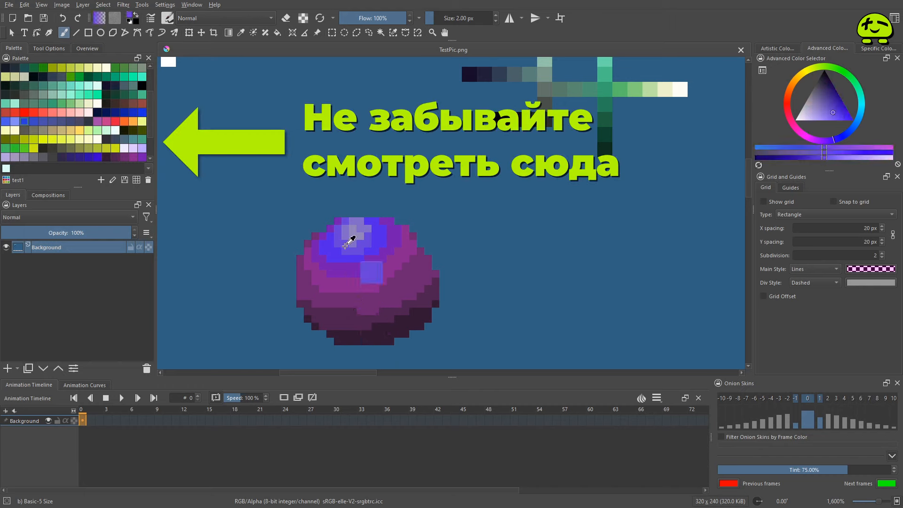
Sample the pale violet highlight shades near the sphere's top to locate them in the test1 palette.
left_click(346, 234, "ctrl")
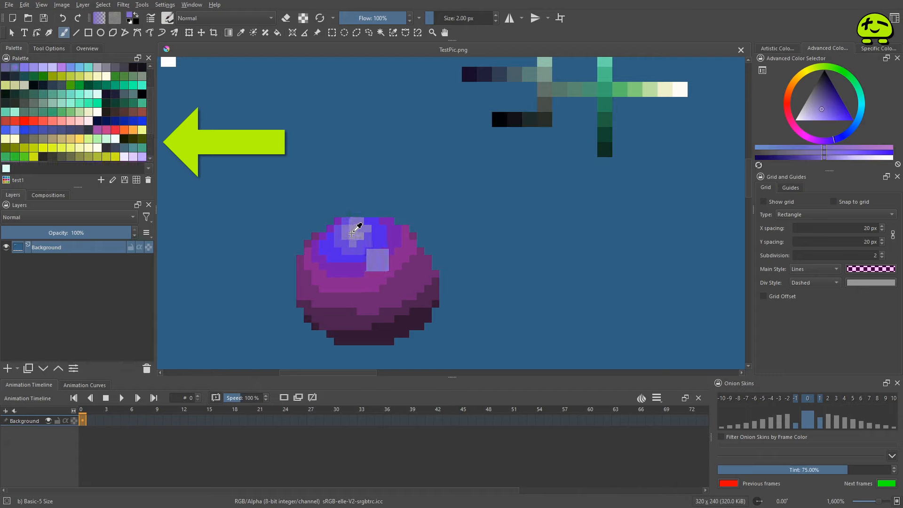
left_click(349, 233, "ctrl")
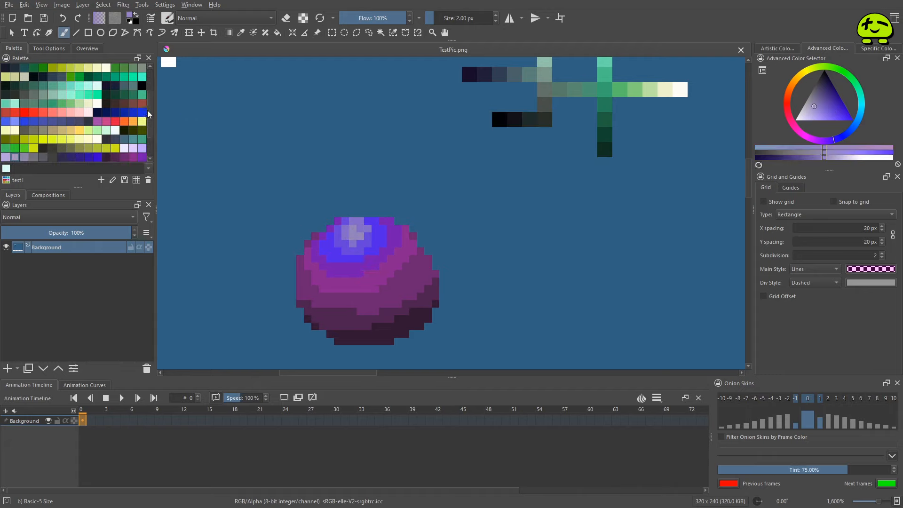
left_click_drag(150, 118, 150, 93)
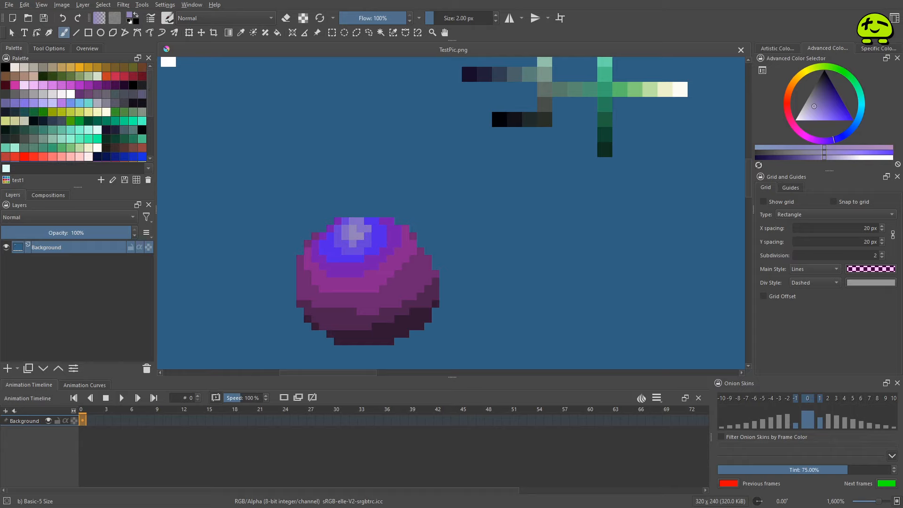
scroll(286, 311, "down", 3)
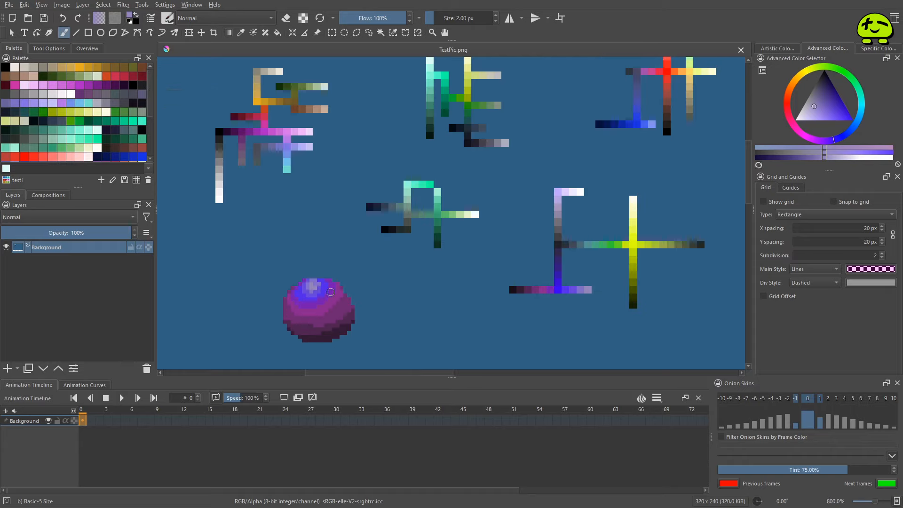
left_click_drag(428, 205, 406, 224)
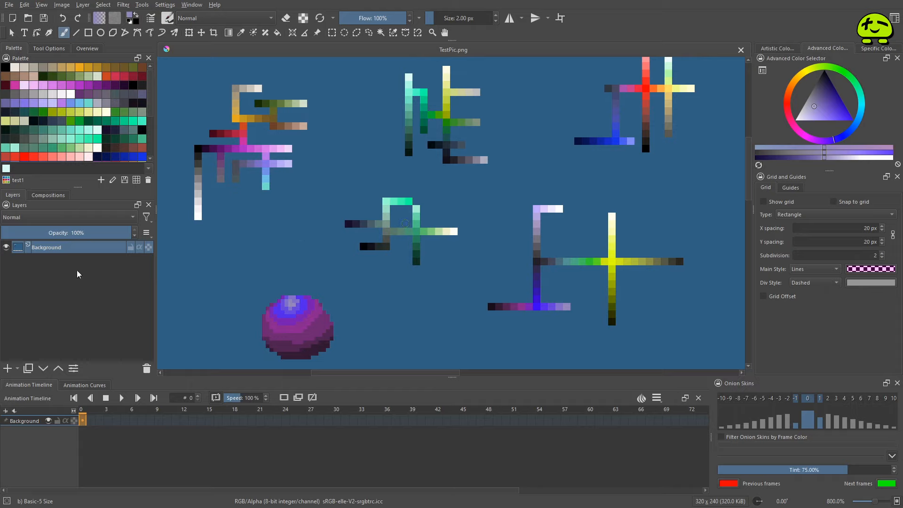
Add a Palettize filter mask to the Background layer using the test1 palette and the Lab colorspace.
right_click(47, 246)
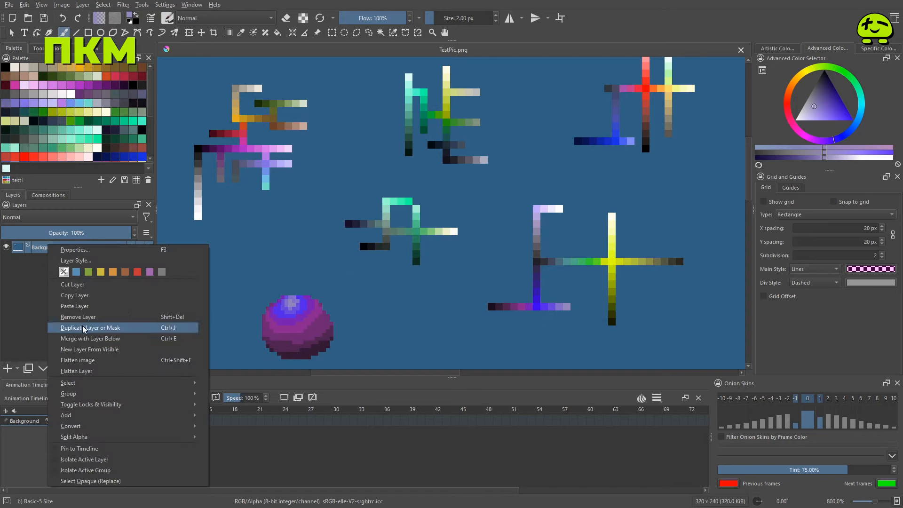
mouse_move(93, 416)
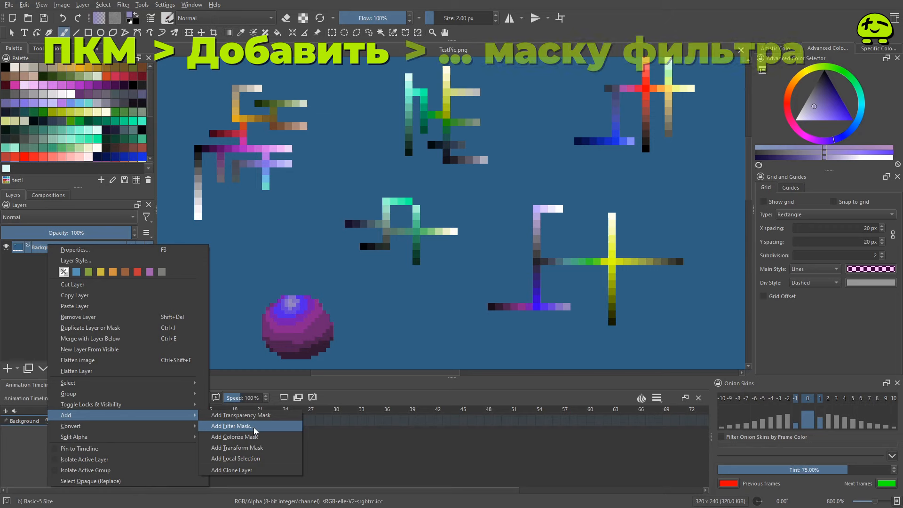
left_click(254, 428)
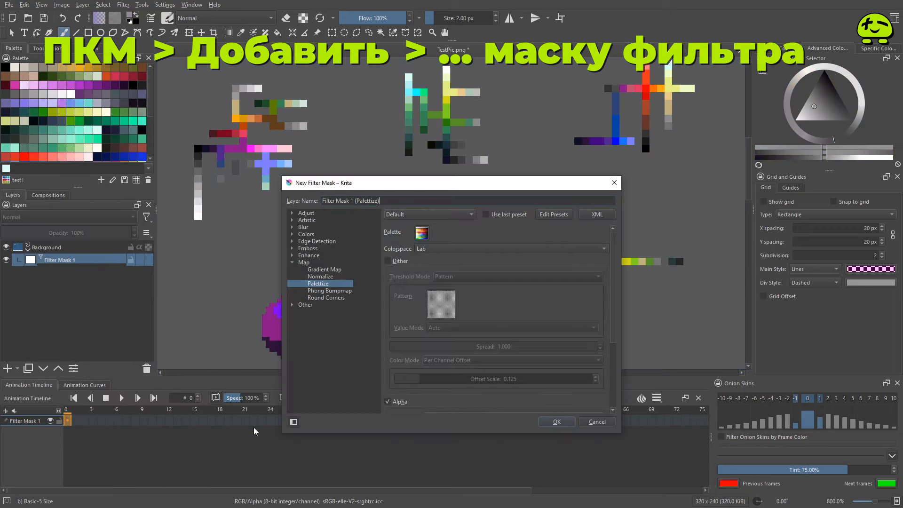
left_click(421, 232)
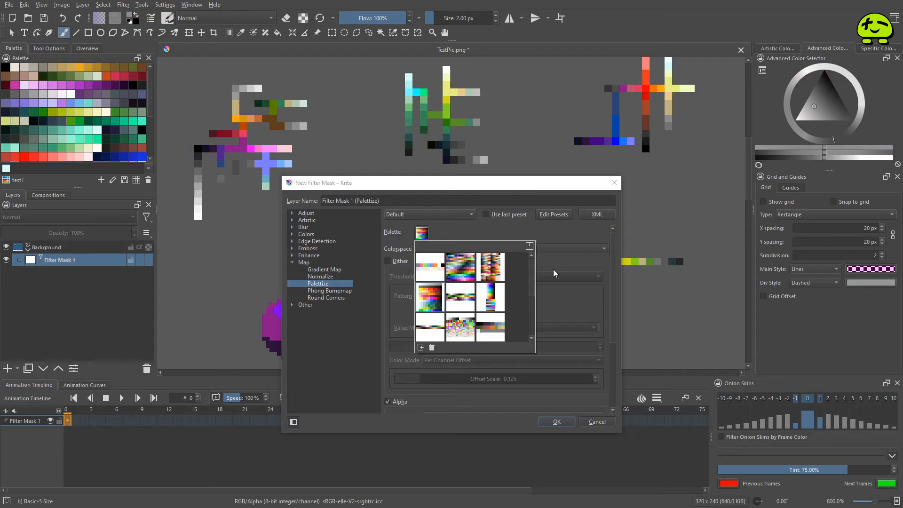
left_click_drag(533, 274, 534, 320)
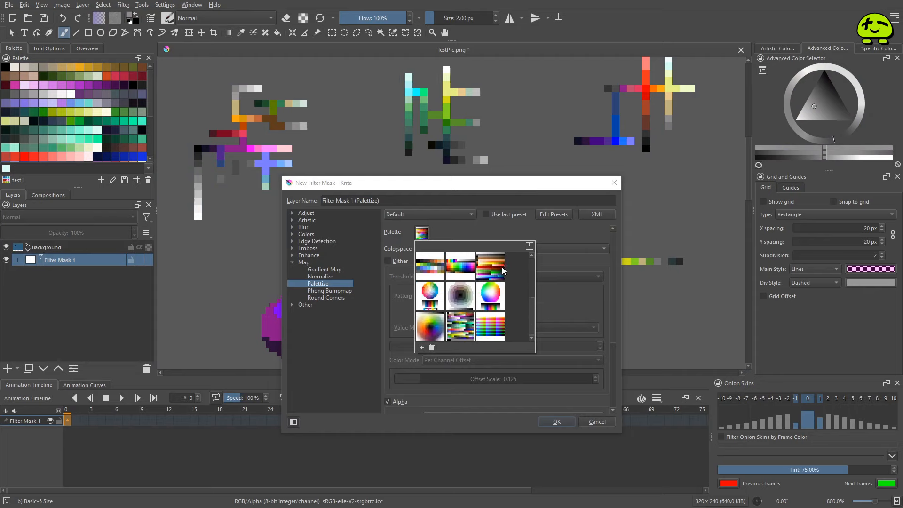
left_click(461, 324)
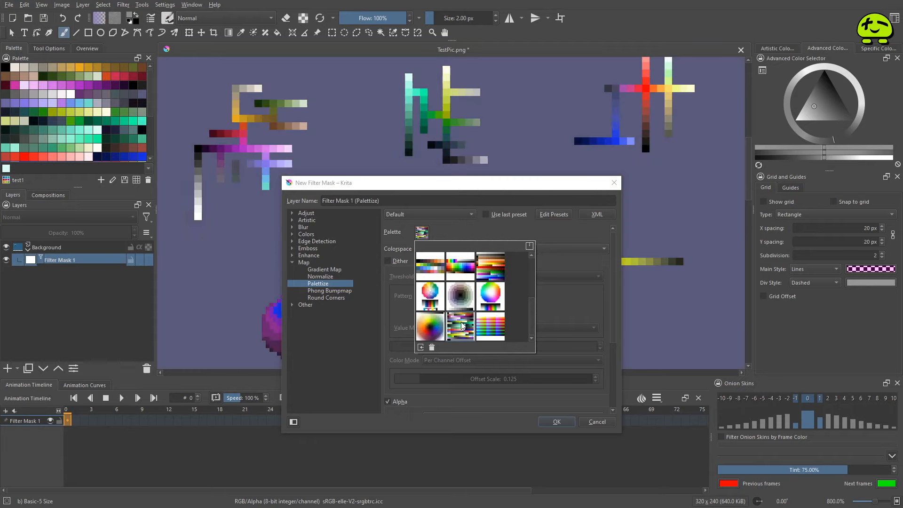
left_click(472, 238)
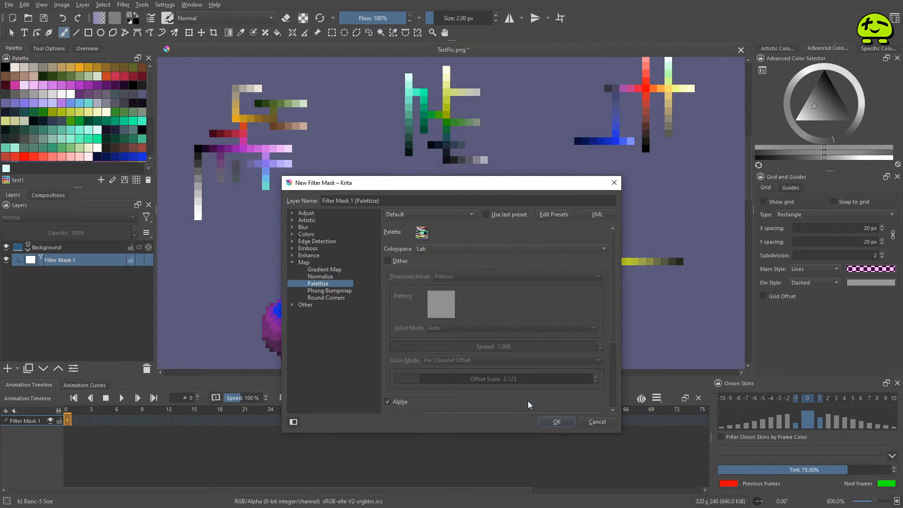
left_click(546, 425)
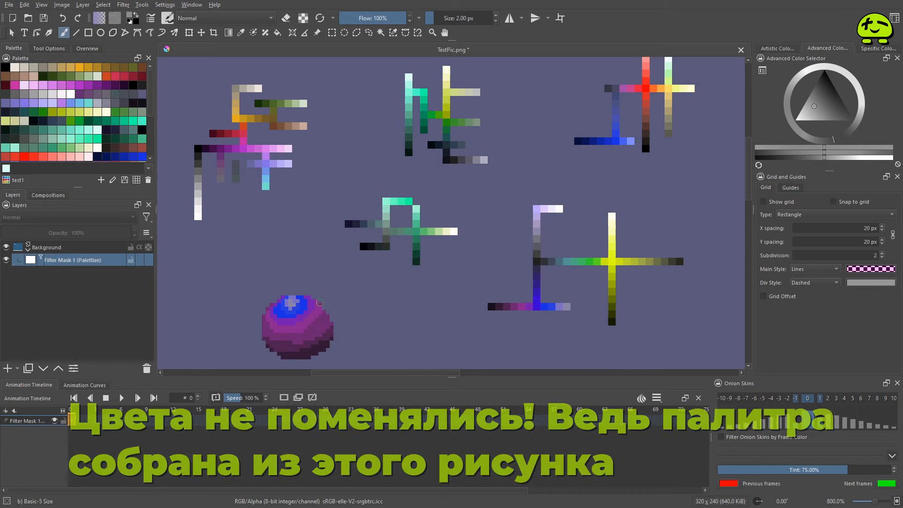
Sample colors from the filtered color ramps and the sphere to check them against the test1 palette.
mouse_move(199, 146)
left_mouse_down("ctrl")
mouse_move(283, 150)
mouse_move(253, 162)
mouse_move(277, 165)
left_mouse_up("ctrl")
mouse_move(360, 222)
left_mouse_down("ctrl")
mouse_move(390, 196)
mouse_move(411, 193)
mouse_move(391, 205)
left_mouse_up("ctrl")
scroll(268, 338, "up", 2)
left_click_drag(269, 338, 303, 300)
scroll(324, 282, "up", 1)
left_click_drag(344, 354, 358, 223, "ctrl")
scroll(147, 122, "down", 3)
left_click_drag(378, 304, 390, 254)
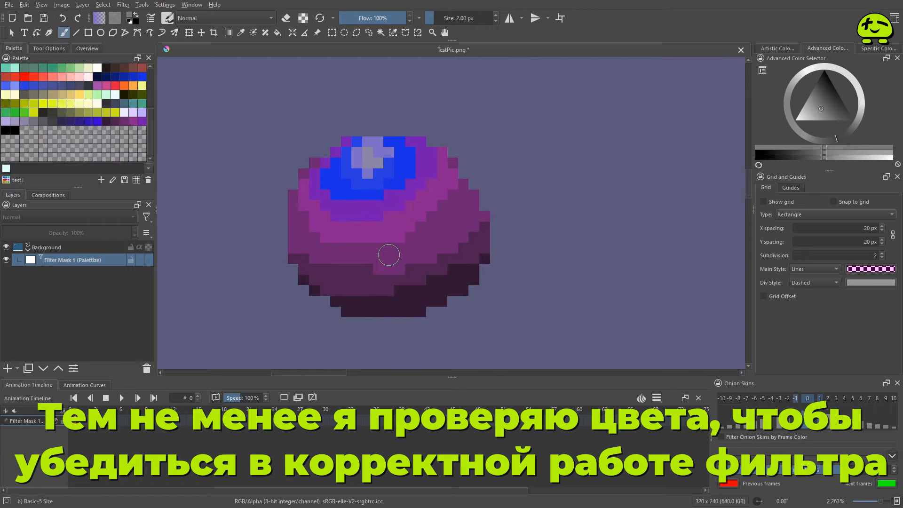
Change the Palettize filter mask's palette to srb2 and examine the recolored drawing.
right_click(65, 262)
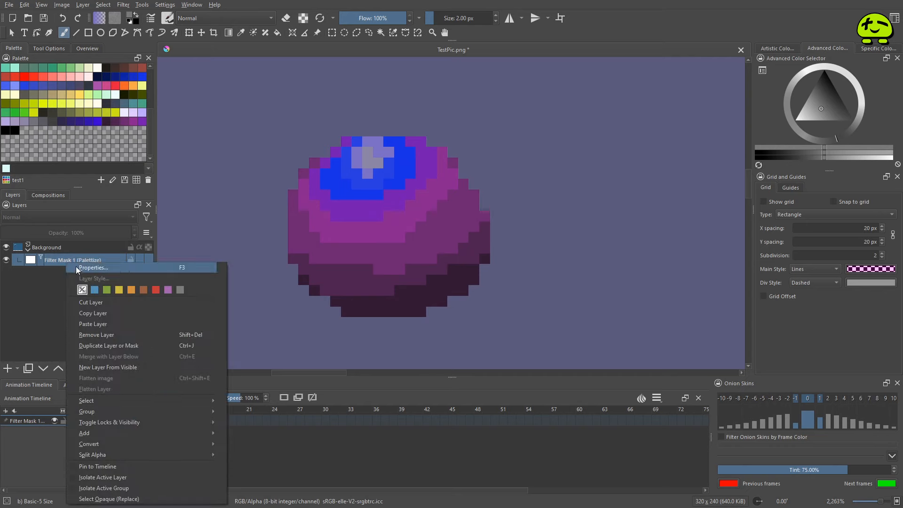
left_click(75, 267)
left_click(437, 114)
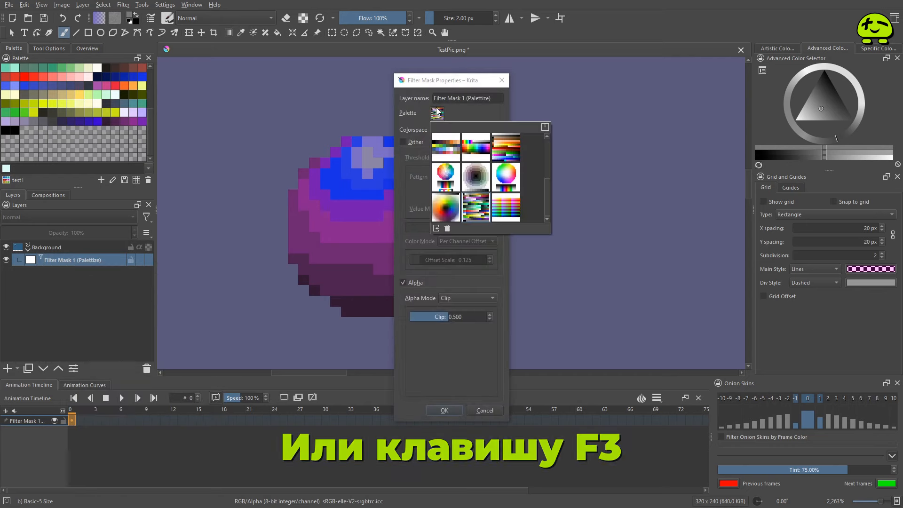
mouse_move(501, 154)
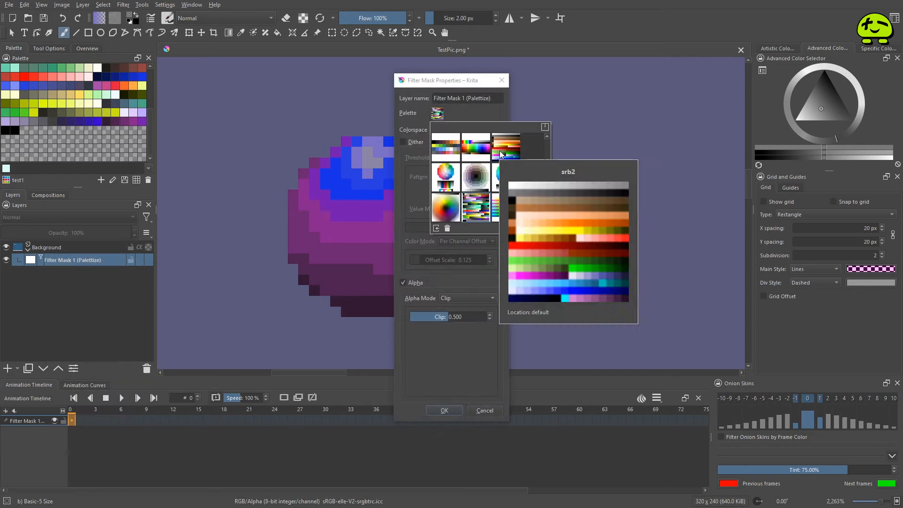
mouse_move(472, 151)
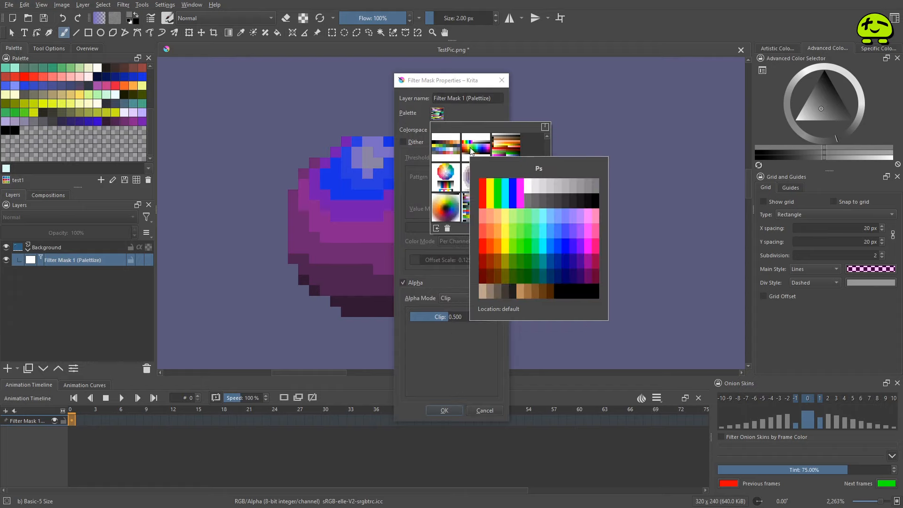
left_click(503, 150)
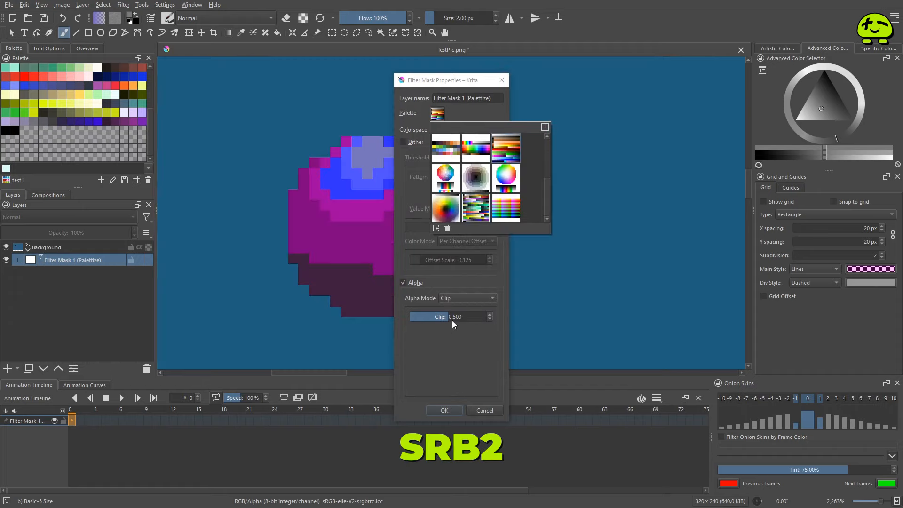
left_click(461, 377)
left_click(447, 409)
scroll(308, 304, "down", 3)
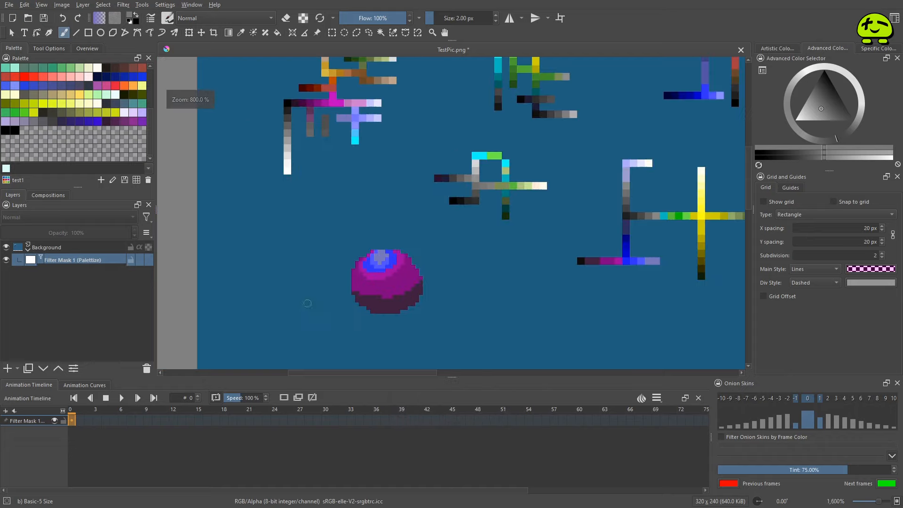
mouse_move(498, 235)
left_mouse_down()
mouse_move(423, 284)
mouse_move(383, 296)
mouse_move(403, 294)
left_mouse_up()
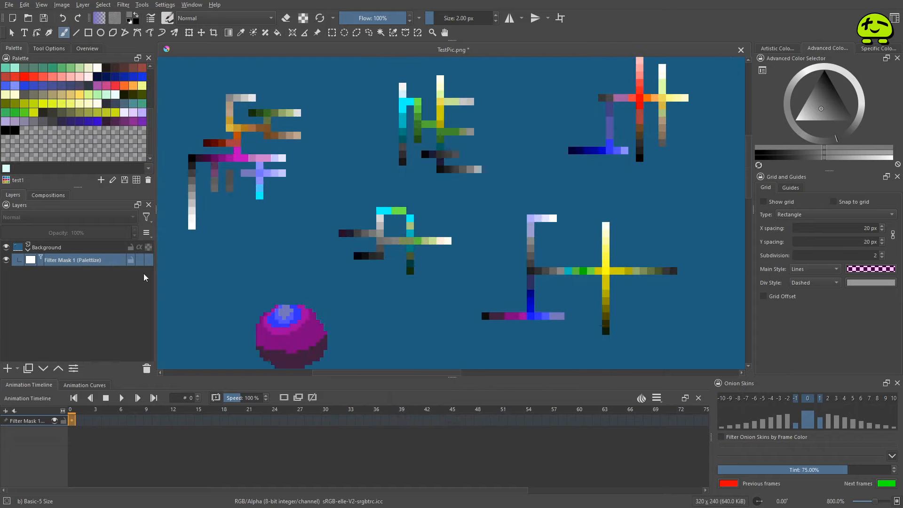
Change the Palettize filter mask's palette to HEPT32.
right_click(76, 260)
left_click(95, 266)
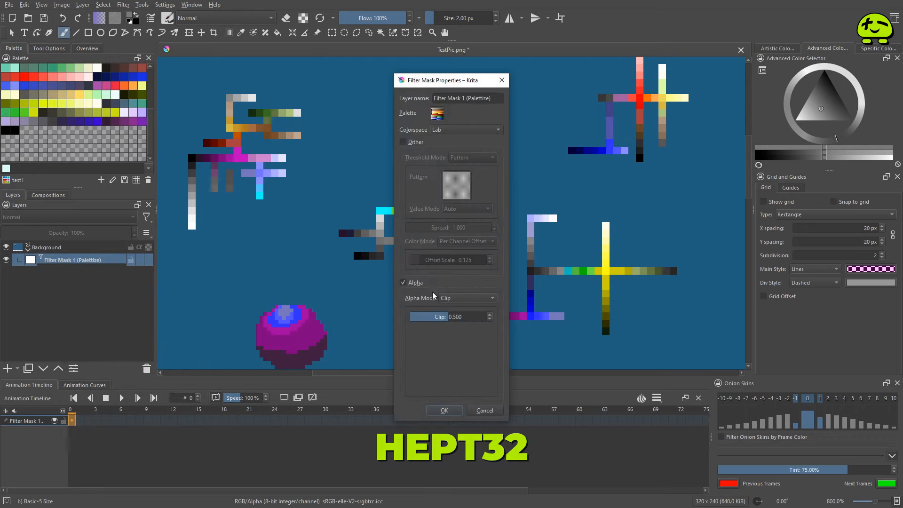
left_click(438, 114)
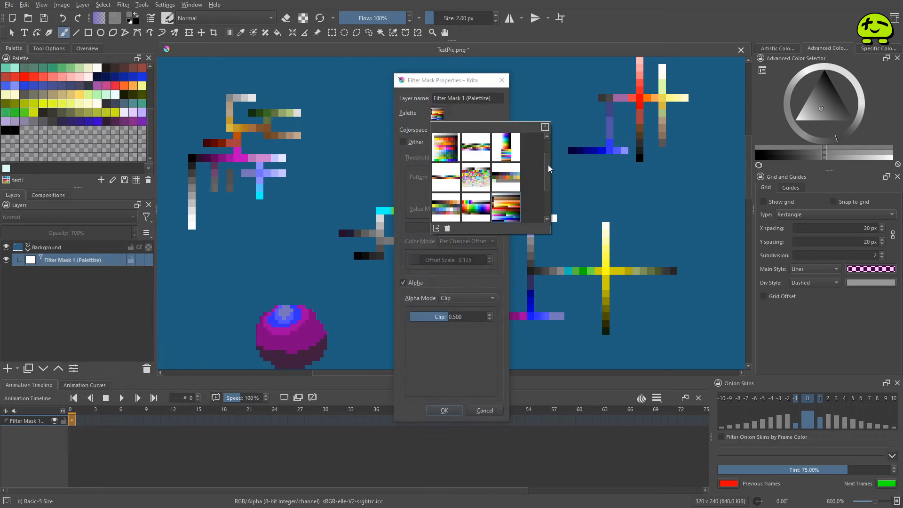
left_click_drag(548, 165, 552, 190)
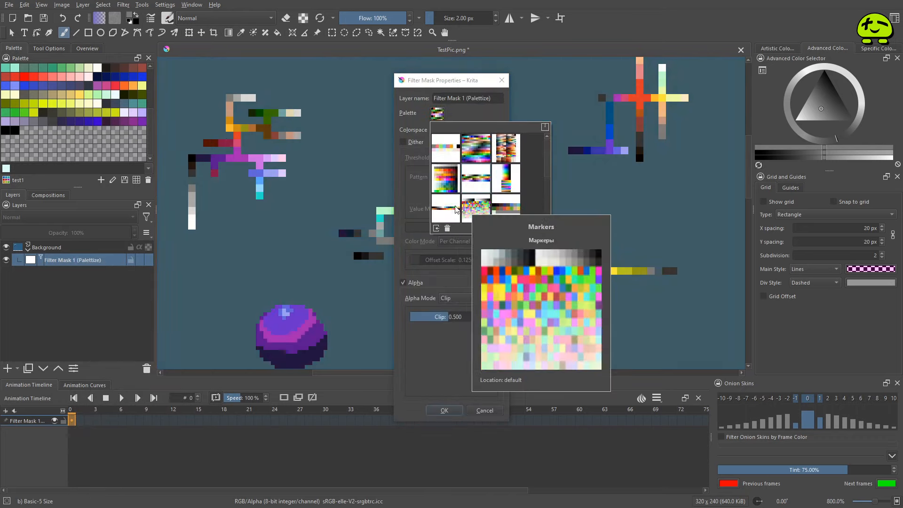
left_click(443, 212)
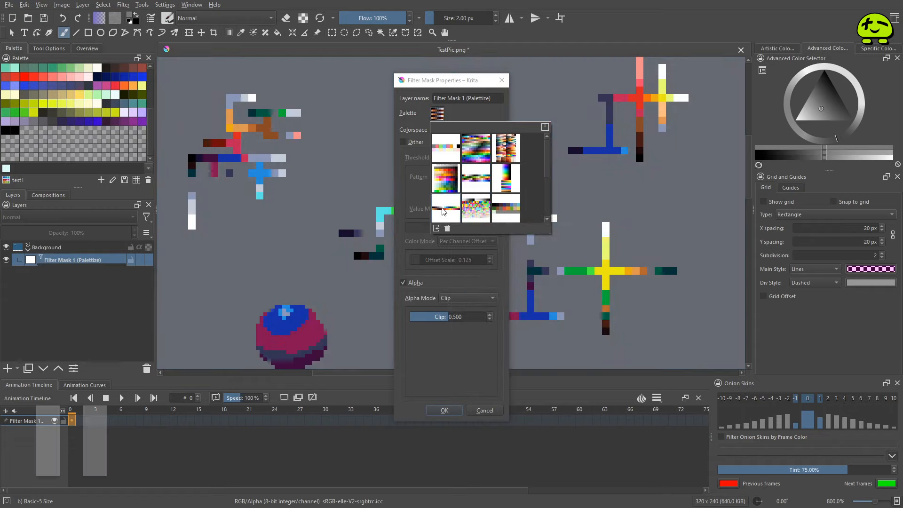
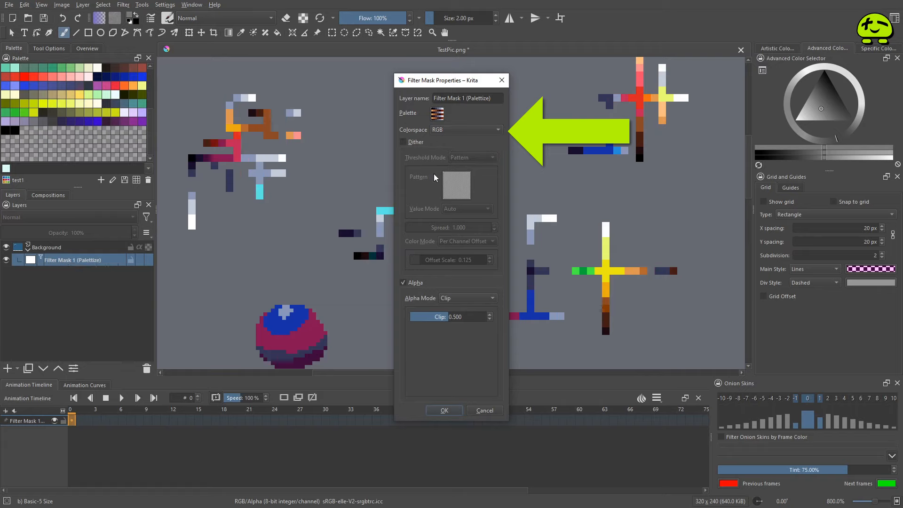
Set the Palettize mask's colorspace to RGB and toggle the mask's visibility to compare the drawing with and without the filter.
left_click(464, 132)
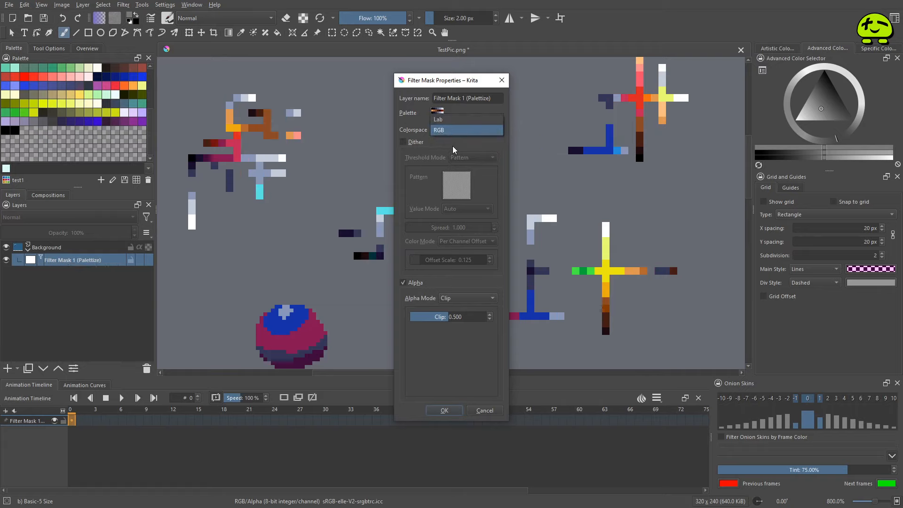
left_click(462, 132)
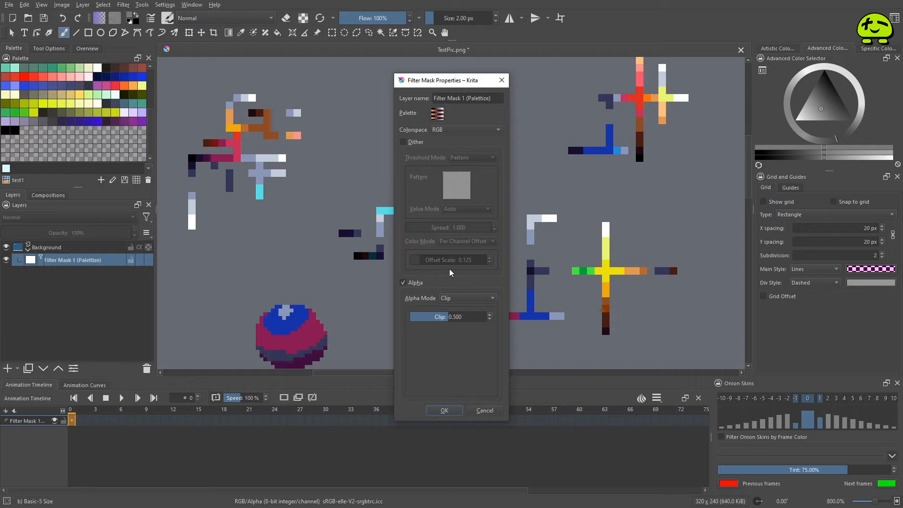
left_click(453, 412)
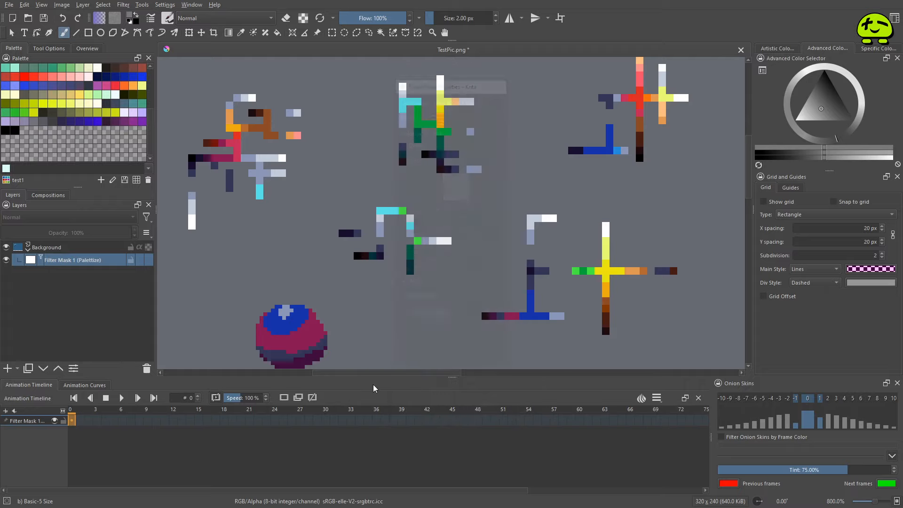
left_click(7, 260)
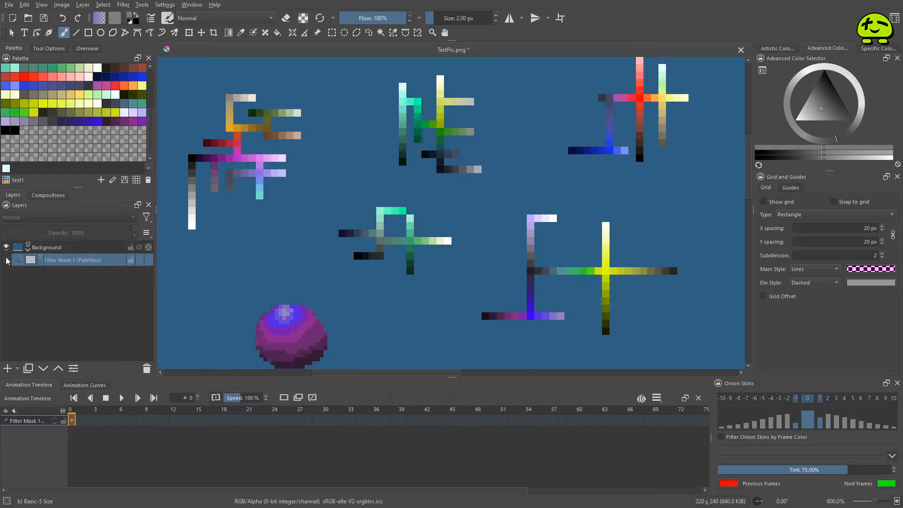
left_click(7, 260)
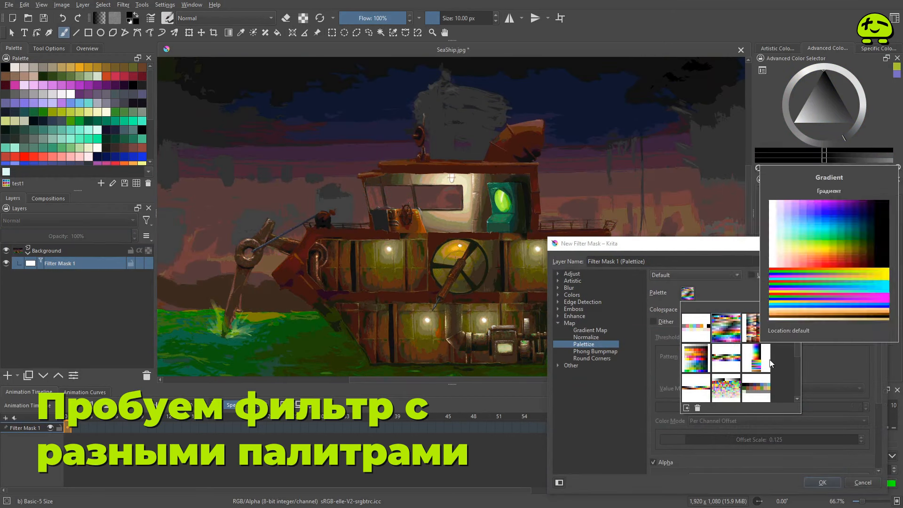
Try several palettes, including HEPT32 and srb2, in the new Palettize filter mask on SeaShip.jpg, and choose test1.
left_click(729, 358)
left_click_drag(795, 353, 794, 363)
left_click(697, 388)
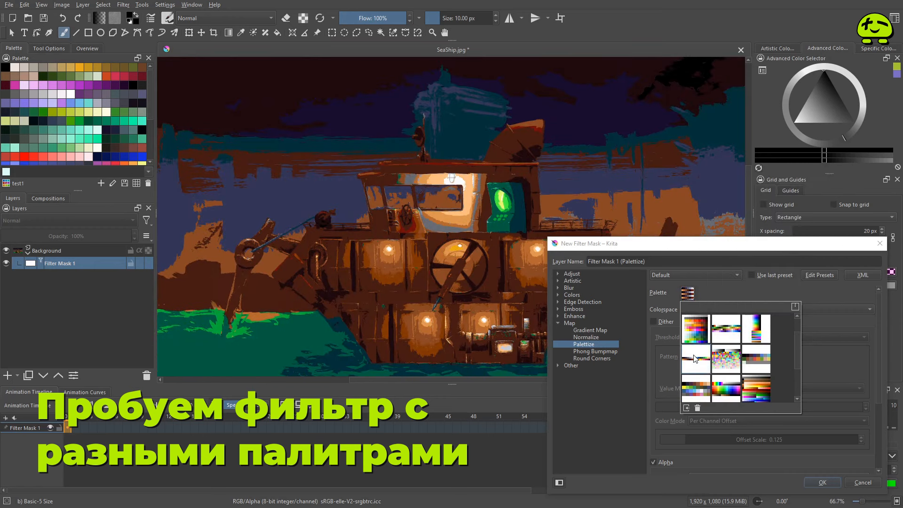
left_click(745, 392)
scroll(797, 353, "down", 2)
left_click(760, 332)
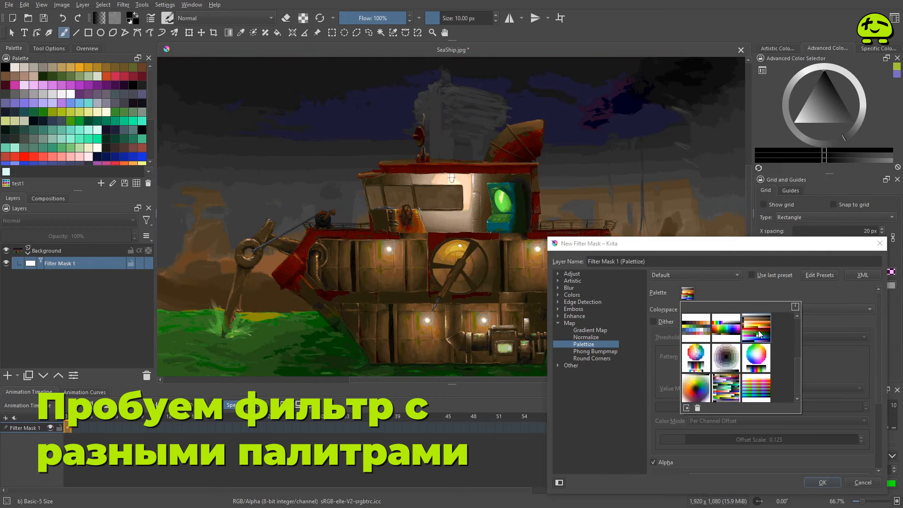
left_click(728, 394)
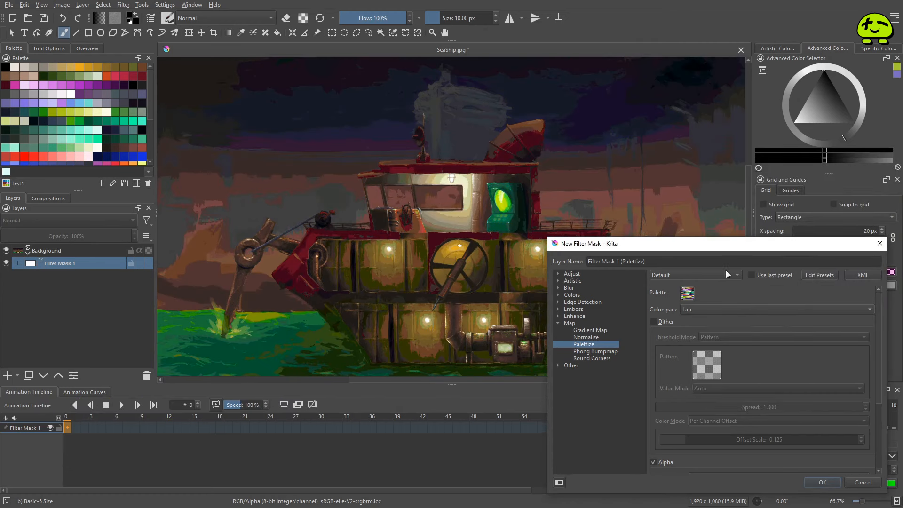
Set the colorspace of the SeaShip.jpg Palettize filter mask to RGB.
left_click(726, 270)
left_click(712, 310)
left_click(703, 309)
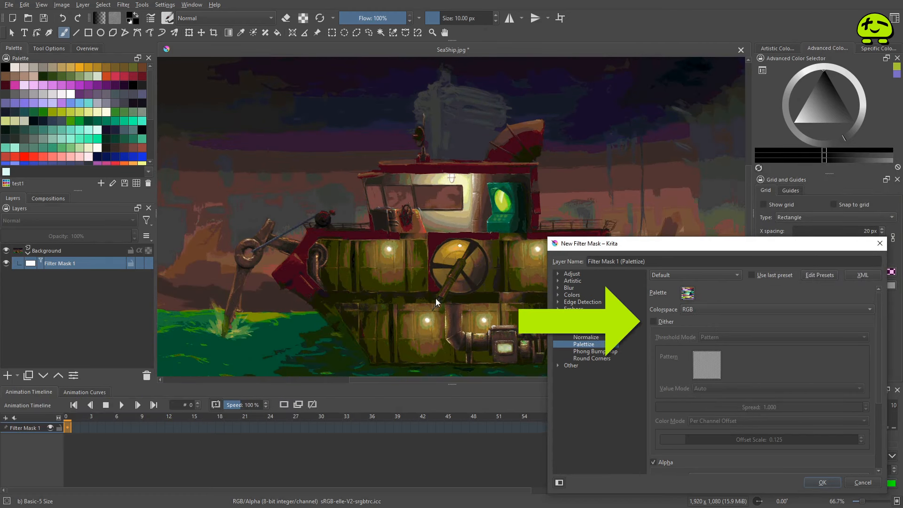
Preview dithering in the new Palettize filter mask, turn it off again, and create the mask.
left_click(654, 322)
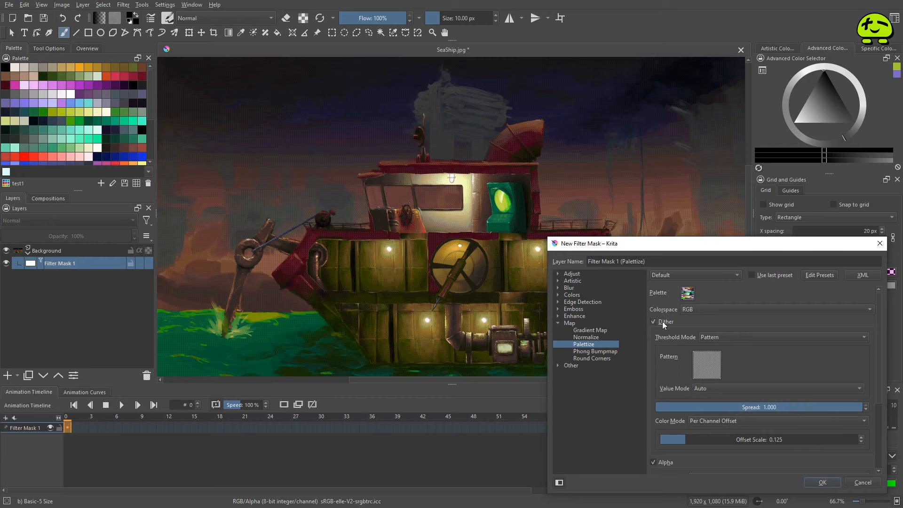
left_click(663, 321)
left_click(823, 482)
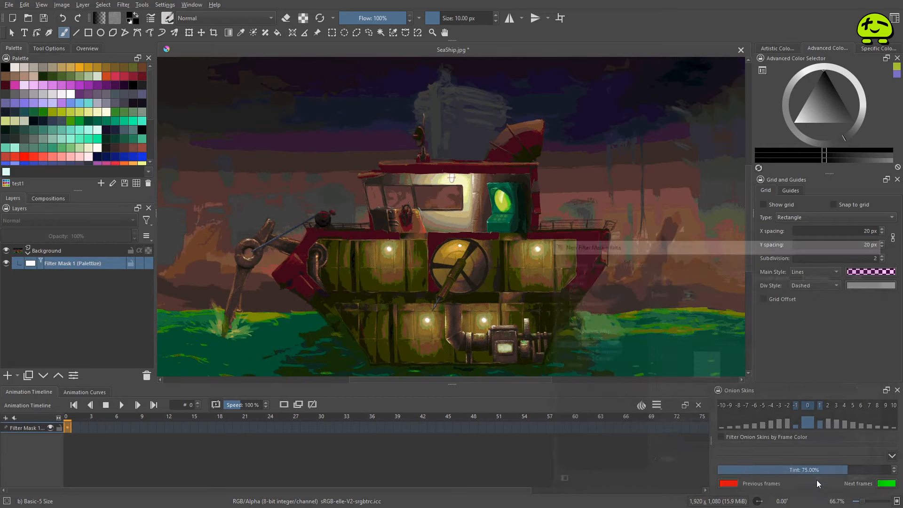
Reopen the properties of Filter Mask 1 (Palettize) and enable dithering while viewing the ship up close.
scroll(329, 311, "up", 4)
scroll(385, 273, "up", 1)
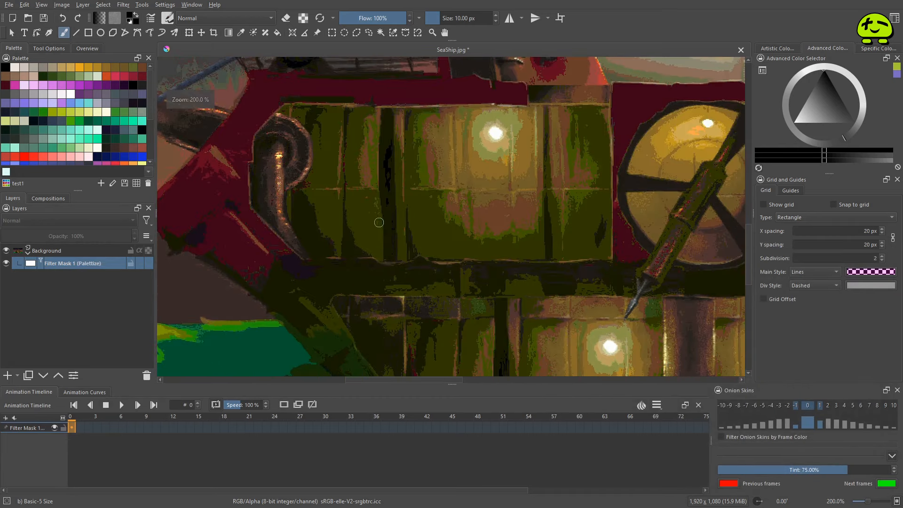
left_click_drag(377, 203, 350, 278)
left_click_drag(401, 213, 301, 274)
left_click_drag(531, 174, 524, 165)
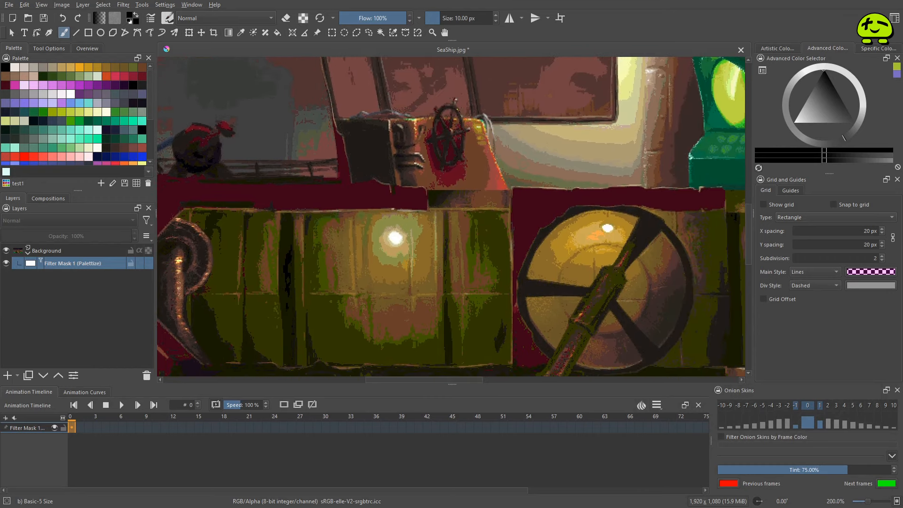
right_click(59, 268)
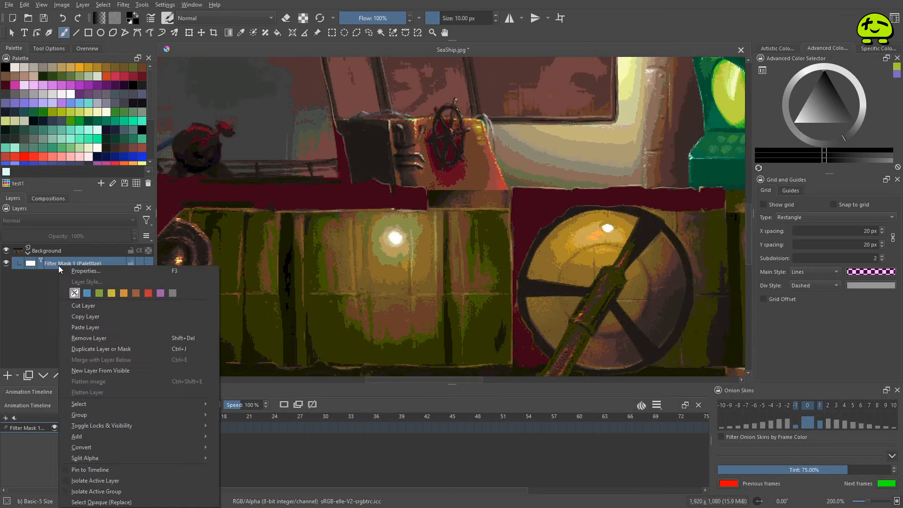
left_click(73, 272)
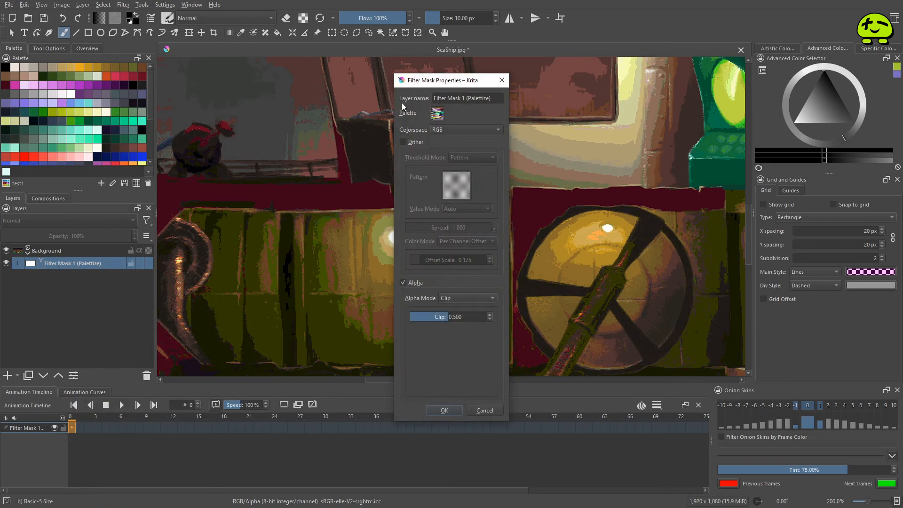
left_click_drag(438, 86, 158, 101)
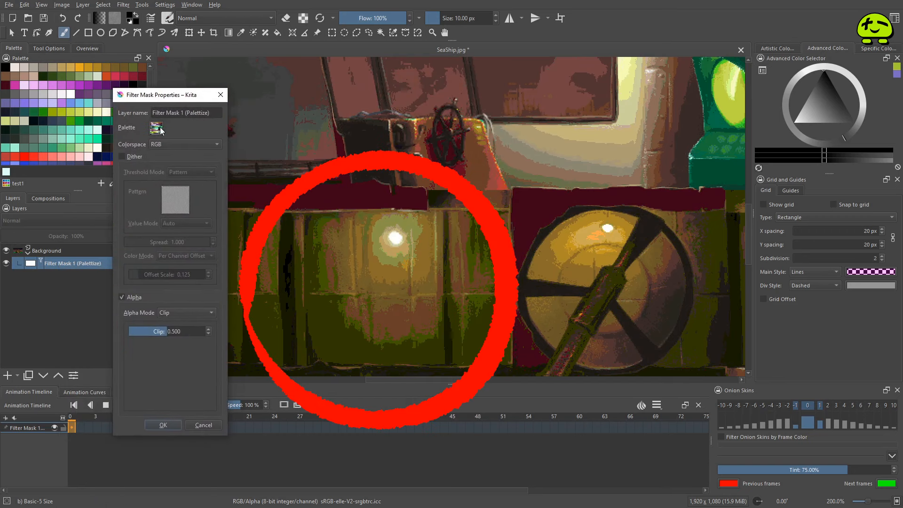
left_click(131, 157)
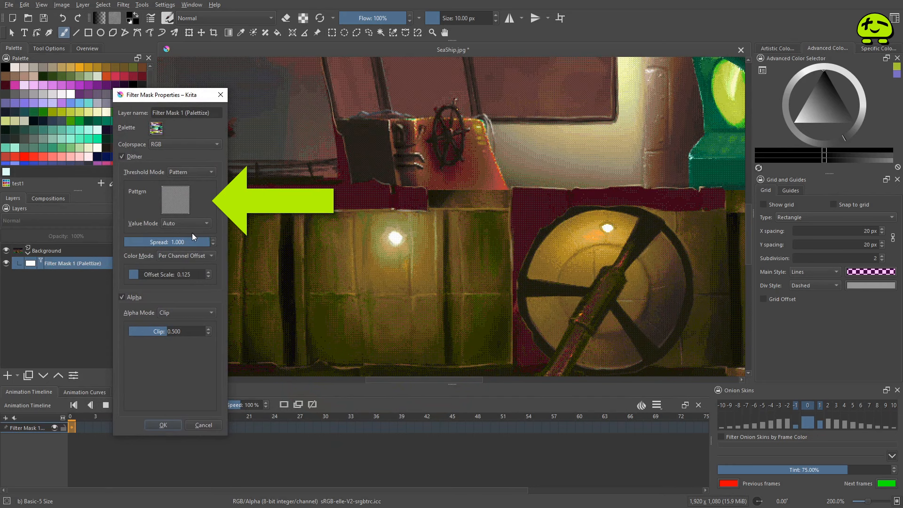
Try several dotted and textured dither patterns for the Palettize mask, and settle on a fine gray dither pattern.
left_click(176, 205)
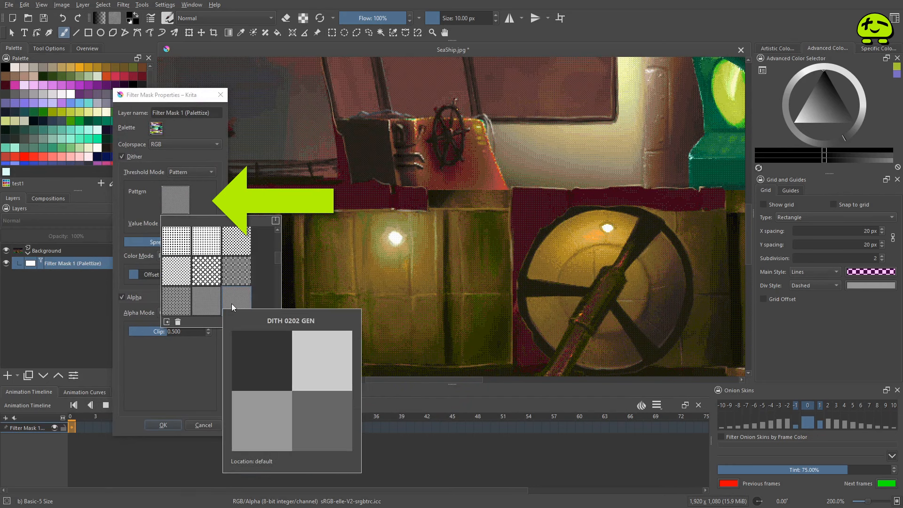
left_click(183, 250)
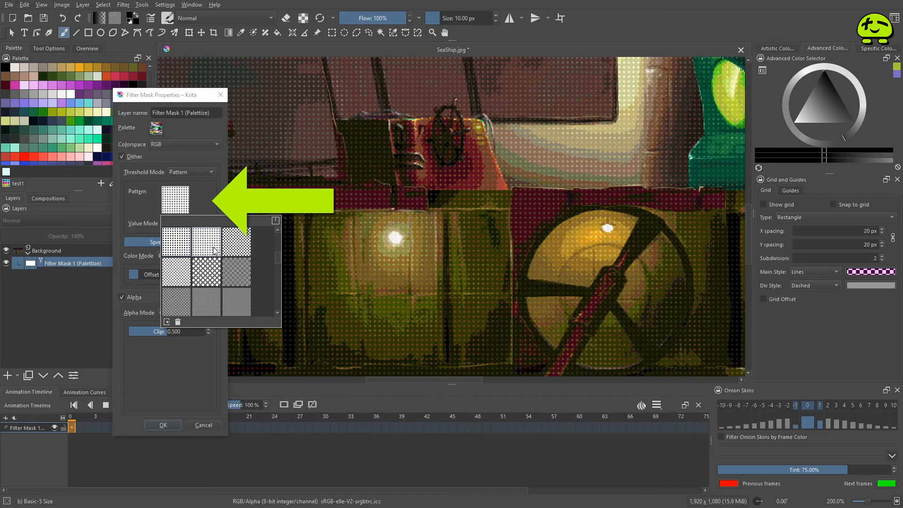
left_click(198, 284)
left_click(188, 279)
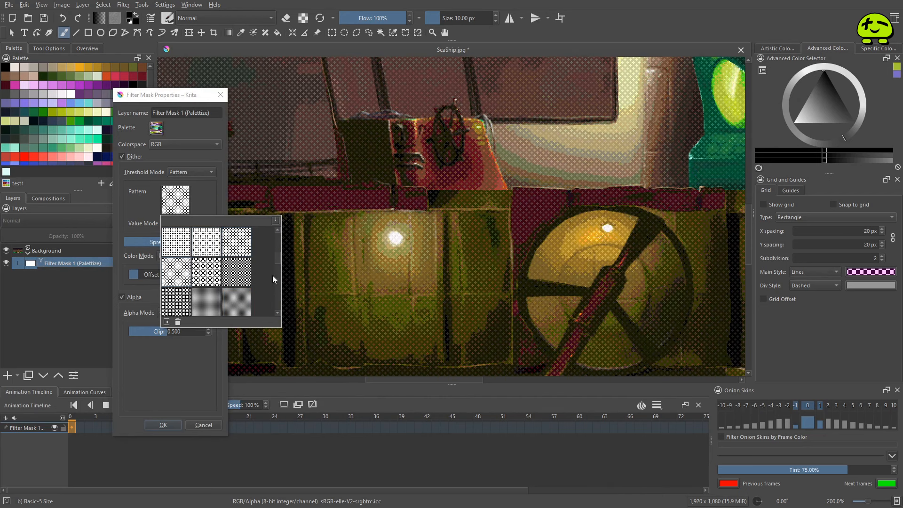
scroll(273, 275, "down", 3)
scroll(254, 272, "down", 4)
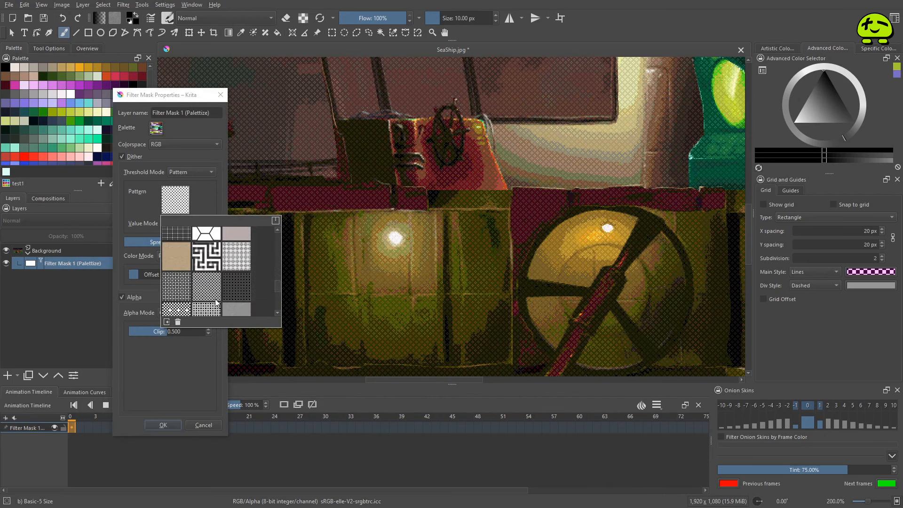
left_click(206, 241)
scroll(233, 266, "down", 3)
left_click(184, 311)
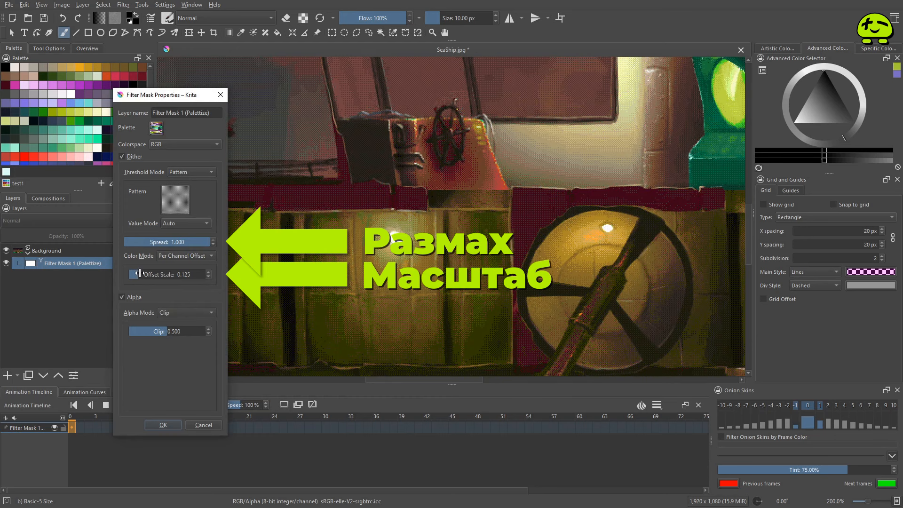
Try the dither with offset scale 0 and spread 0, and with the offset scale raised to 0.562.
left_click_drag(150, 273, 129, 274)
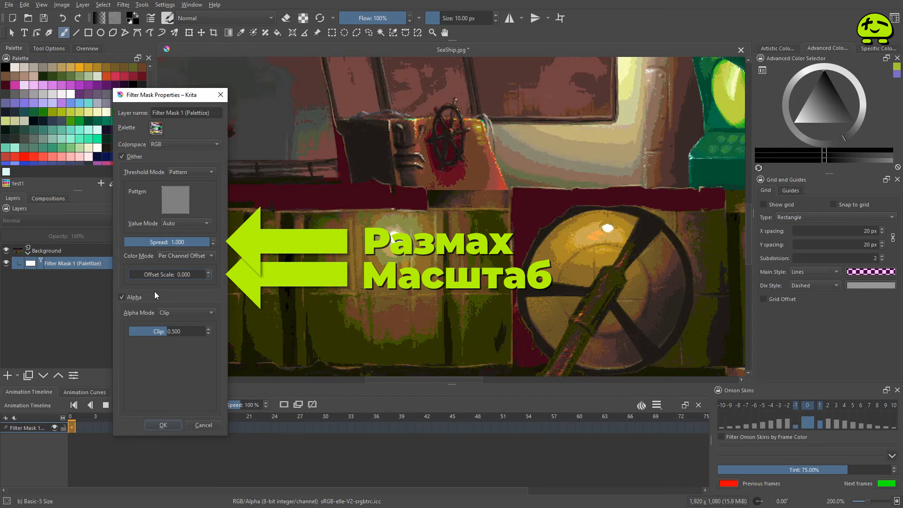
left_click_drag(163, 244, 78, 244)
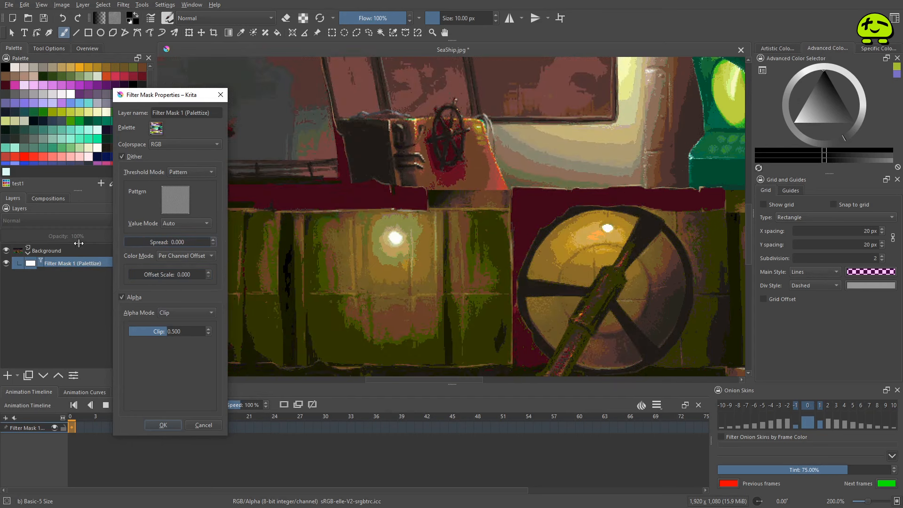
left_click_drag(140, 277, 173, 278)
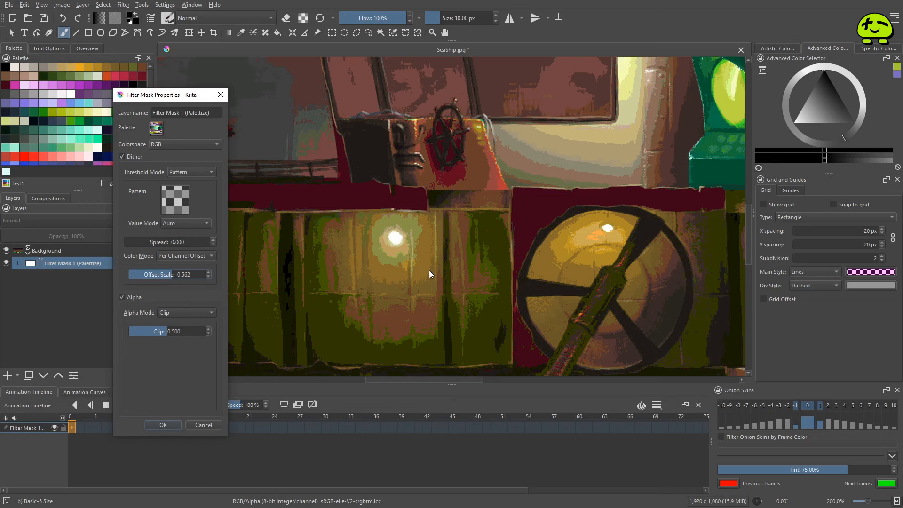
Set the Palettize mask's dither spread to 0.05 and its offset scale to 1.000.
right_click(135, 243)
type("0.")
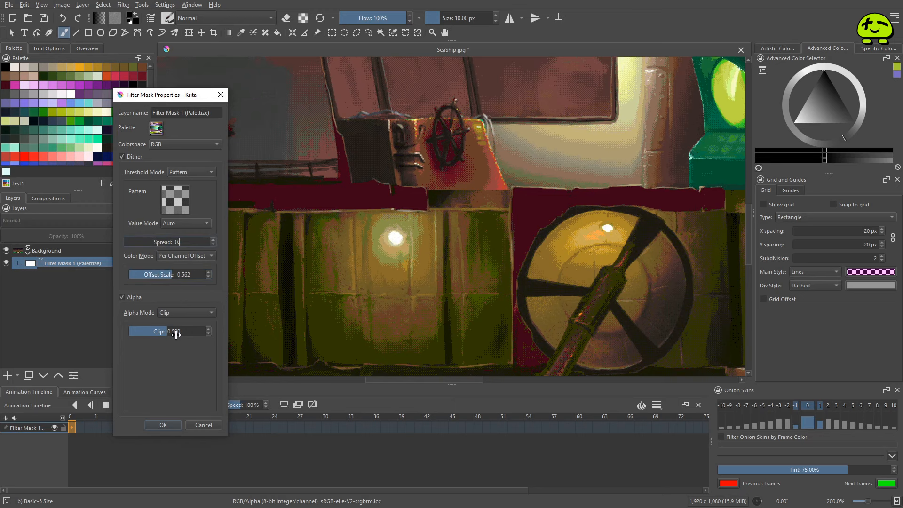
type("0")
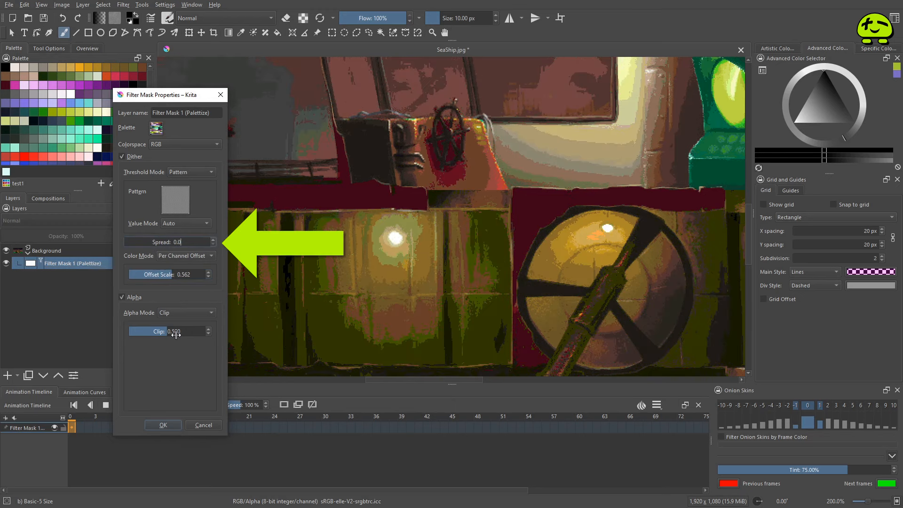
type("5")
key("Return")
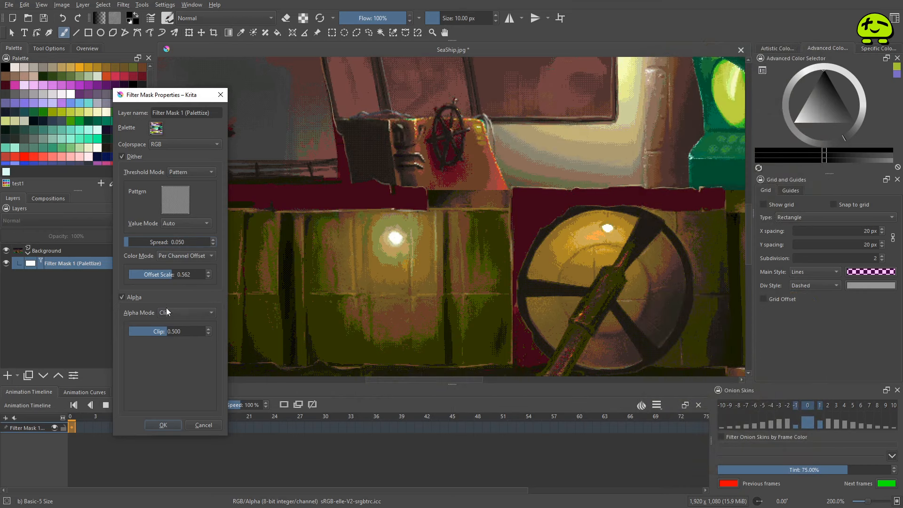
left_click_drag(160, 275, 207, 275)
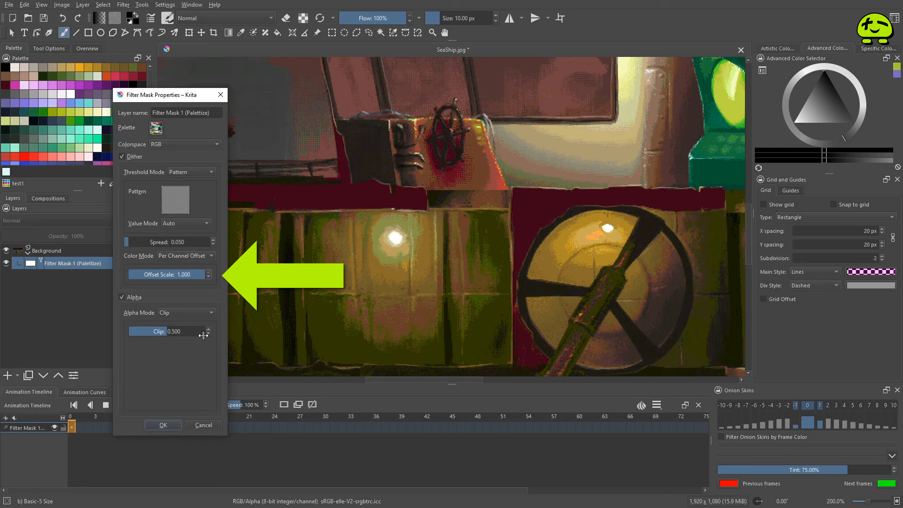
Toggle the mask's Alpha option off and back on, and apply the Palettize mask settings.
left_click(120, 295)
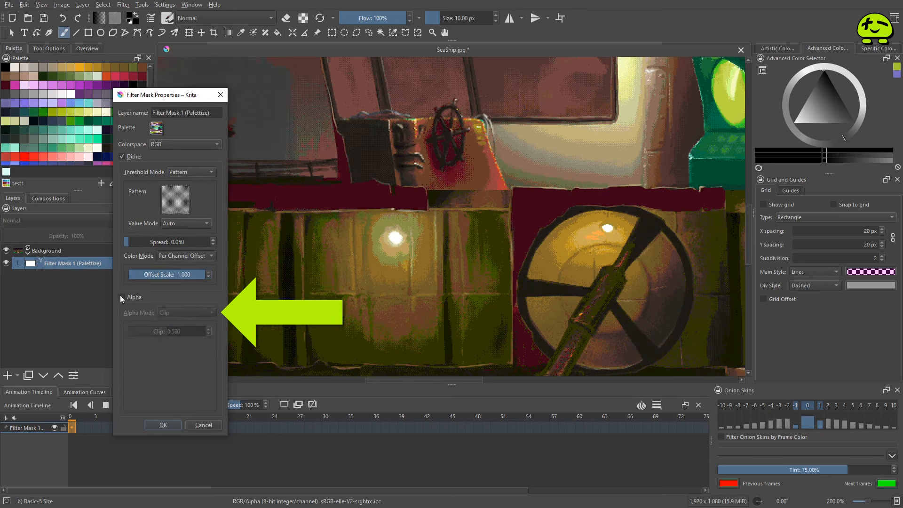
left_click(121, 295)
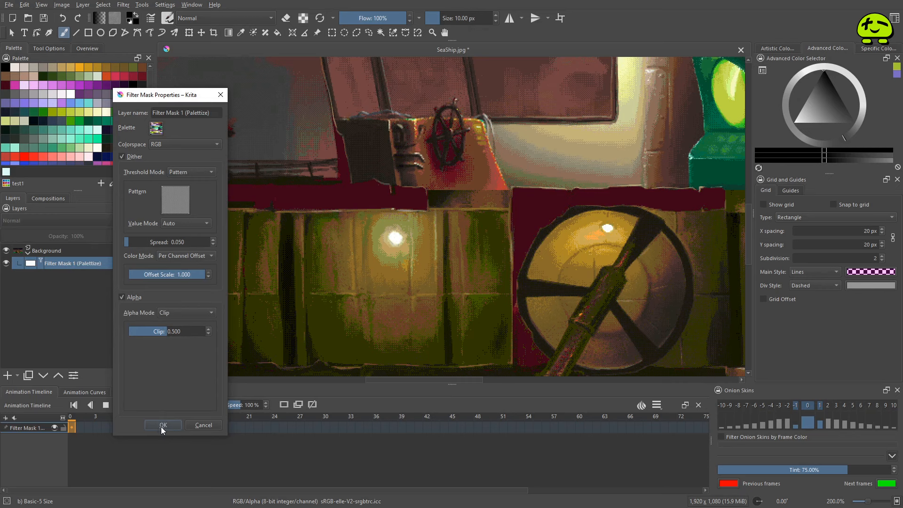
left_click(161, 426)
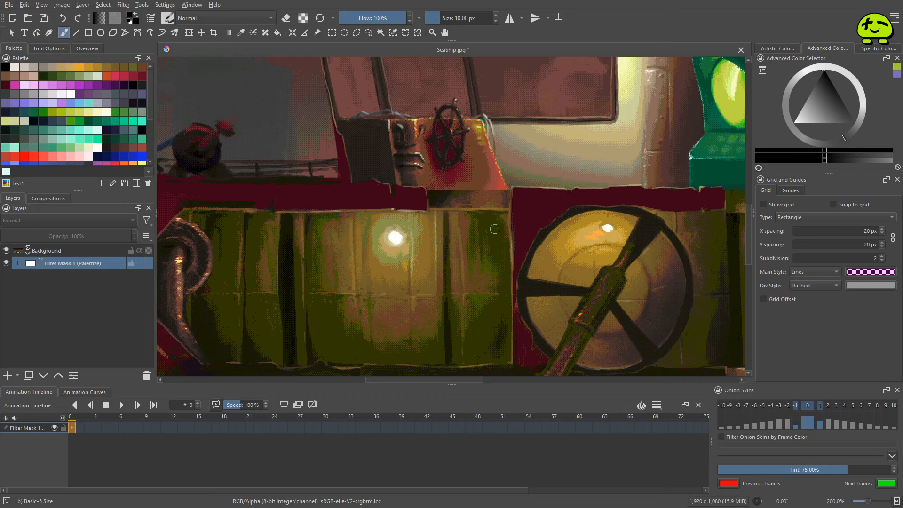
Add a group layer and move the Background layer with its Palettize mask into it.
left_click(53, 251)
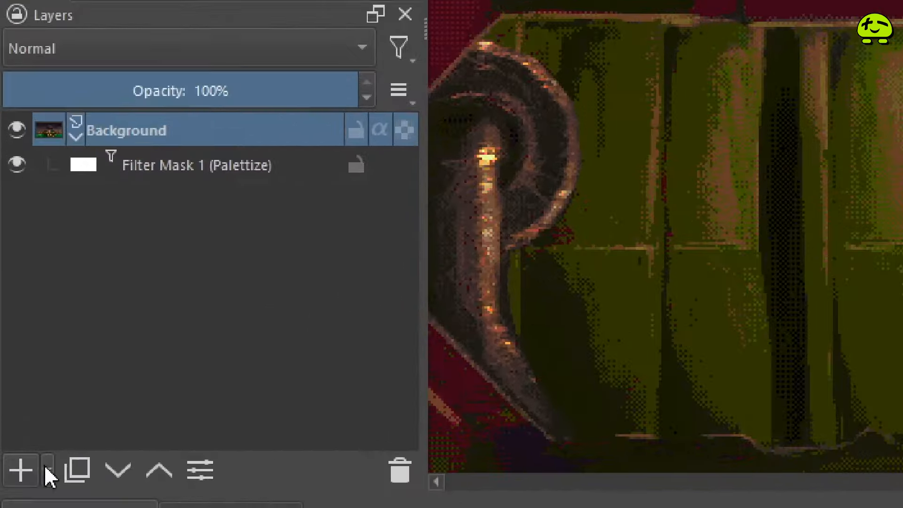
left_click(17, 375)
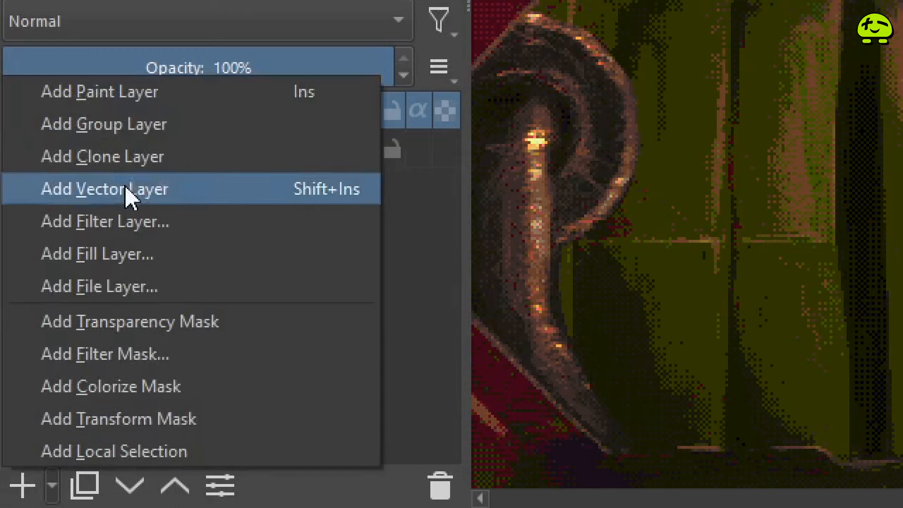
left_click(126, 128)
left_click(139, 153)
left_click_drag(135, 147, 153, 124)
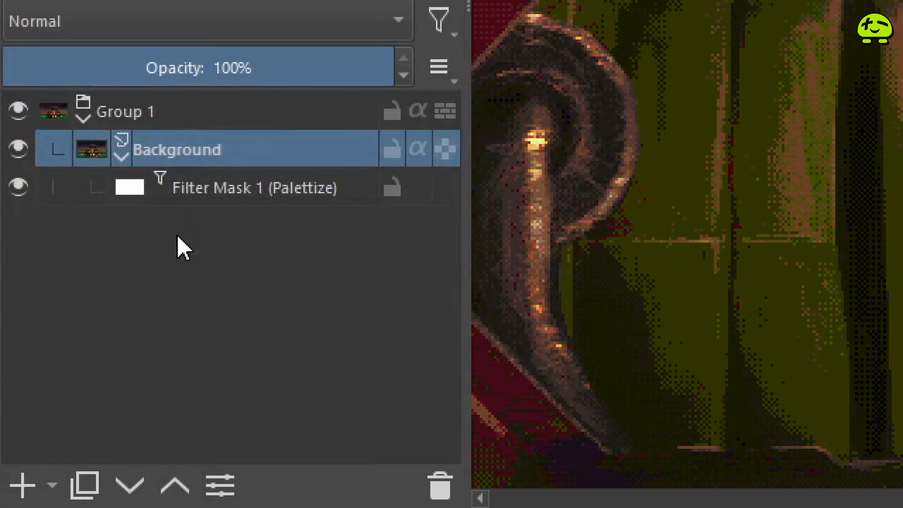
Move the Palettize mask from Background directly onto Group 1, placed below Background, and toggle the mask's visibility to check it.
left_click_drag(187, 193, 172, 129)
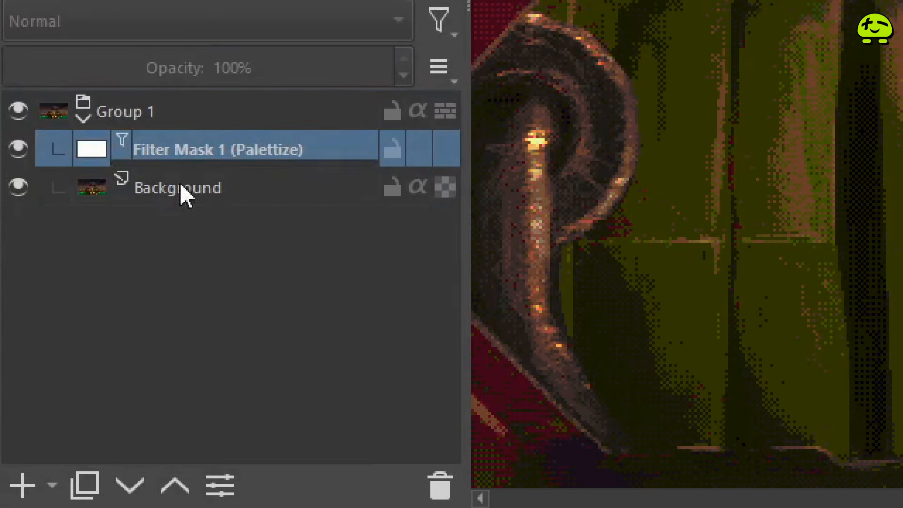
left_click_drag(178, 176, 155, 207)
left_click(174, 159)
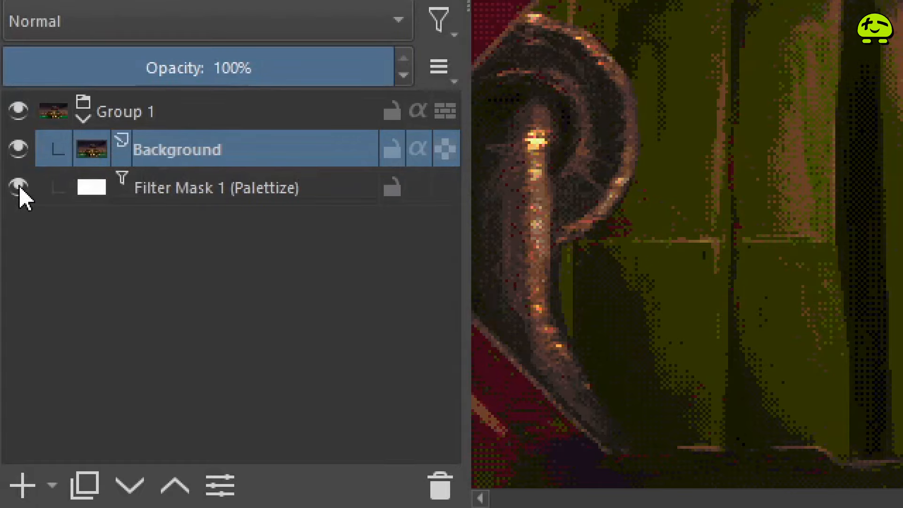
left_click(19, 189)
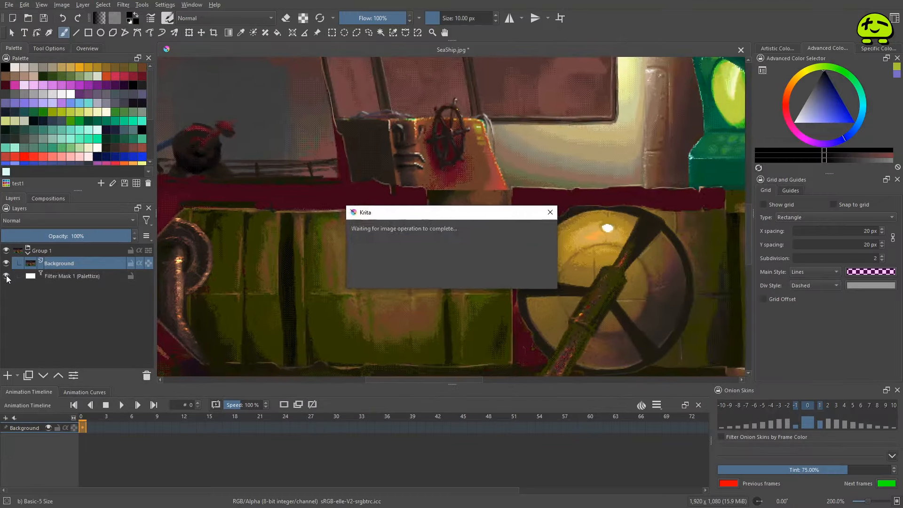
left_click(7, 277)
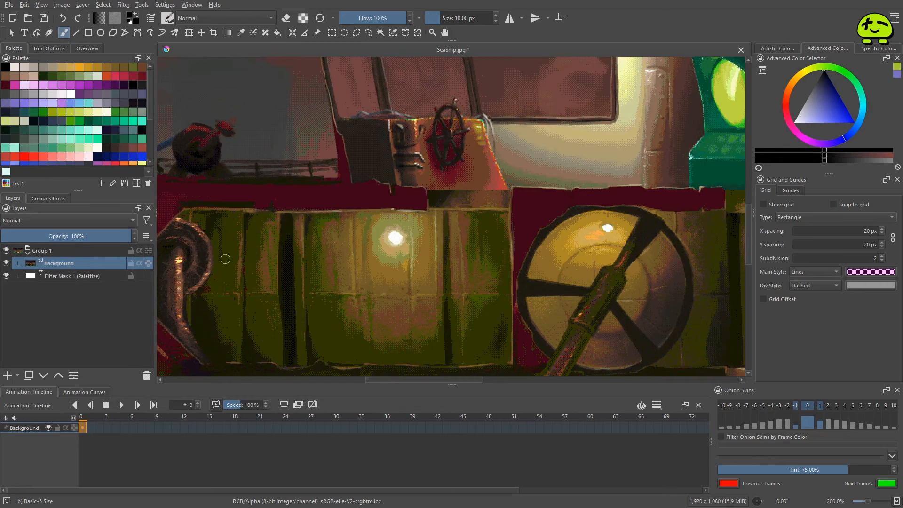
Add a paint layer above Background in Group 1 and paint a black zigzag scribble on the sky beside the ship's cabin.
left_click_drag(406, 172, 559, 262)
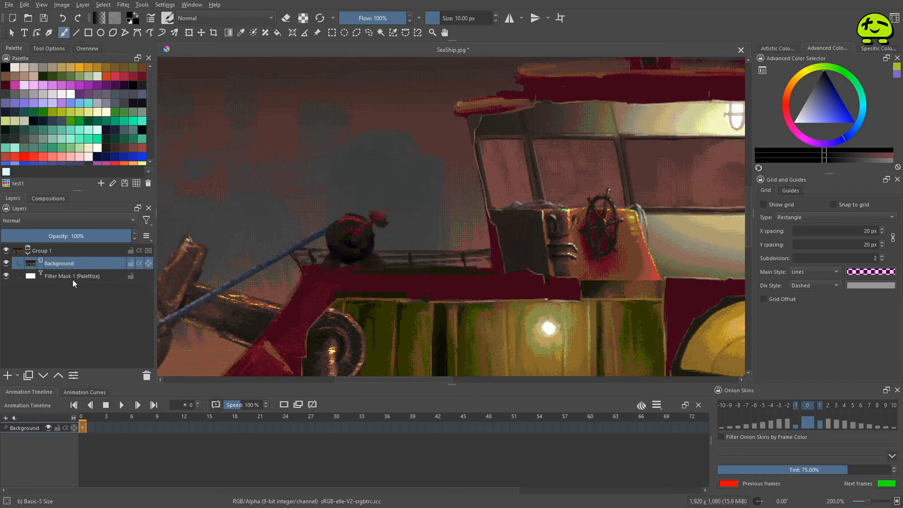
left_click(7, 375)
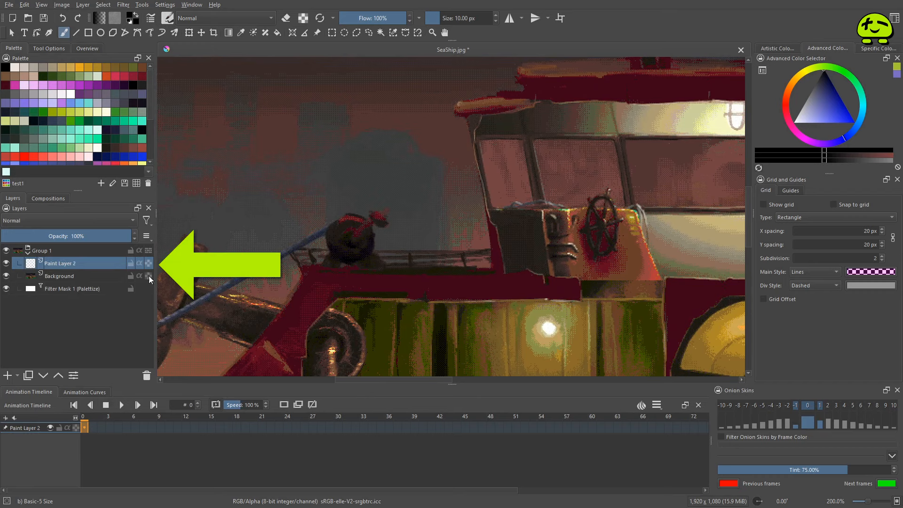
left_click_drag(391, 207, 368, 204)
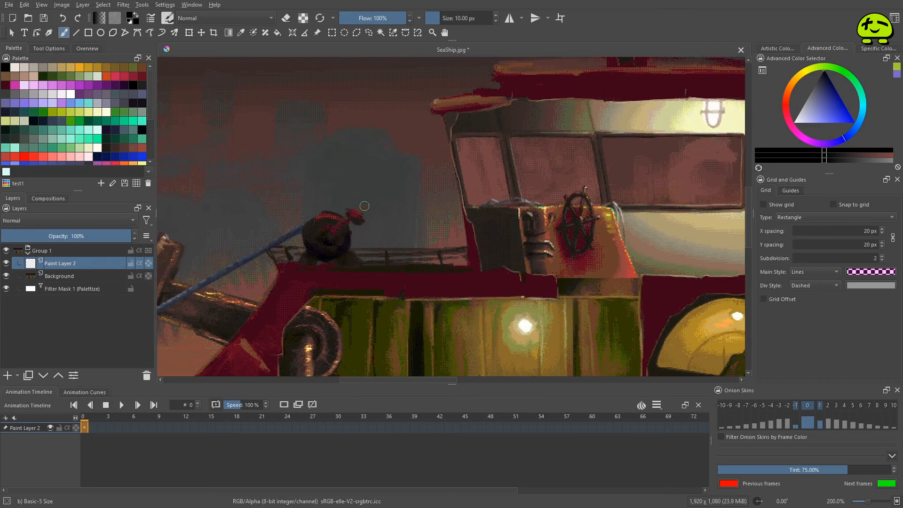
left_click(167, 18)
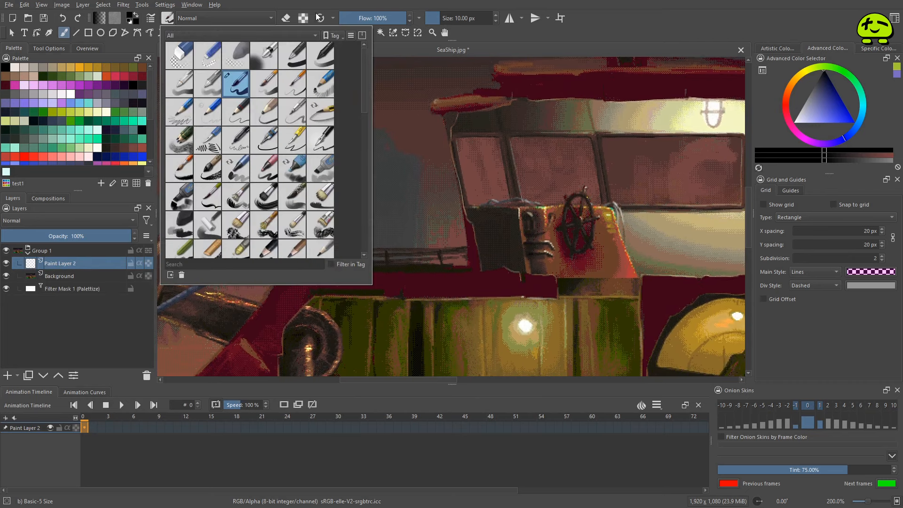
mouse_move(319, 173)
left_mouse_down()
mouse_move(371, 126)
mouse_move(362, 191)
mouse_move(431, 178)
left_mouse_up()
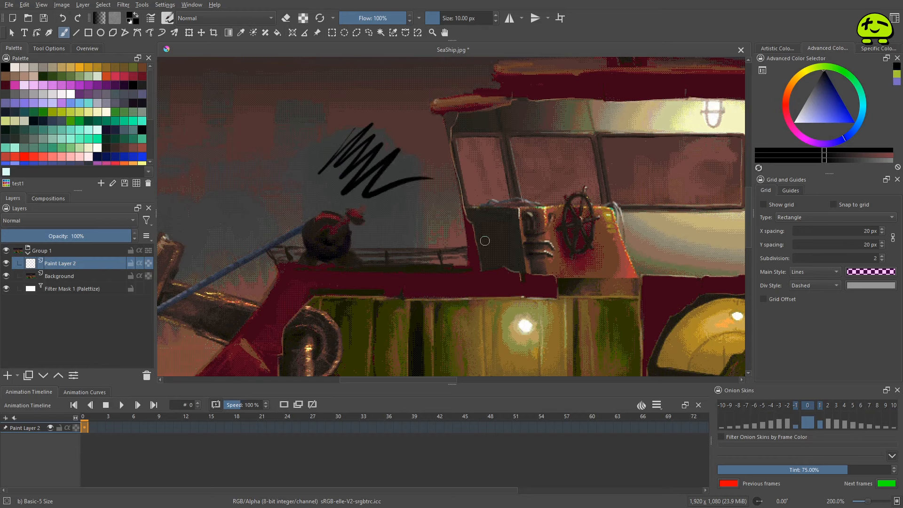
Undo the black scribble, choose the Wet Bristles brush preset, and reduce its size to 32 px.
key("ctrl+z")
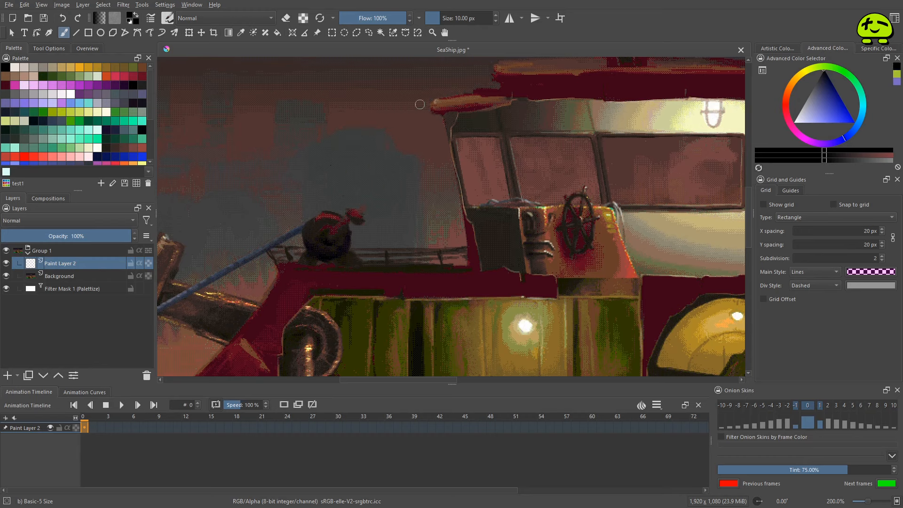
left_click(168, 18)
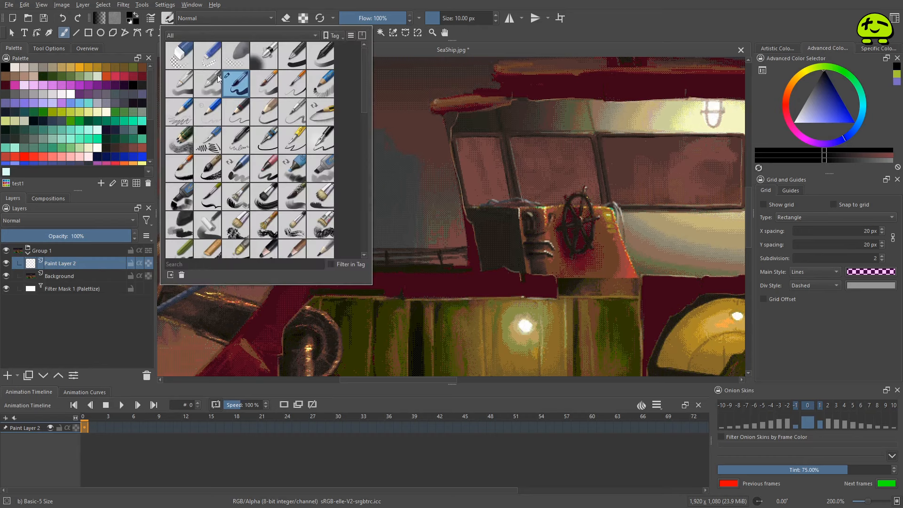
left_click_drag(363, 87, 363, 111)
left_click(189, 212)
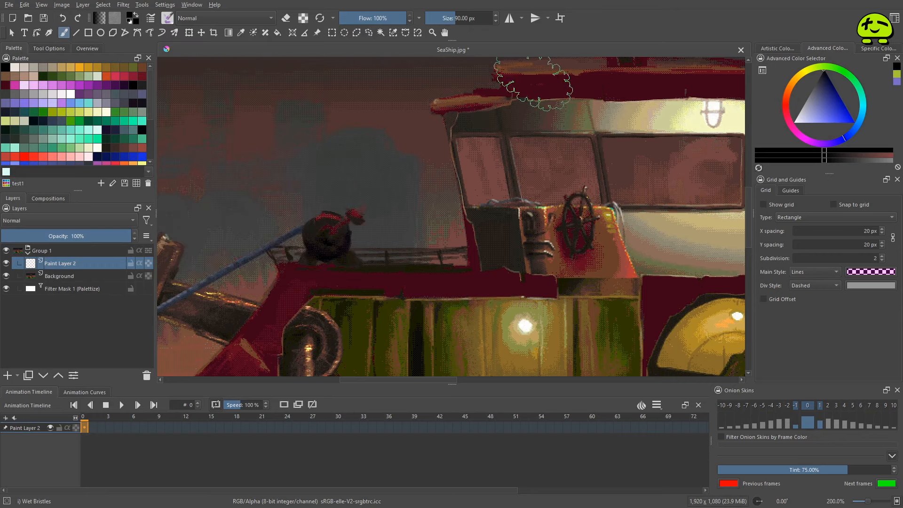
left_click_drag(310, 170, 256, 169, "shift")
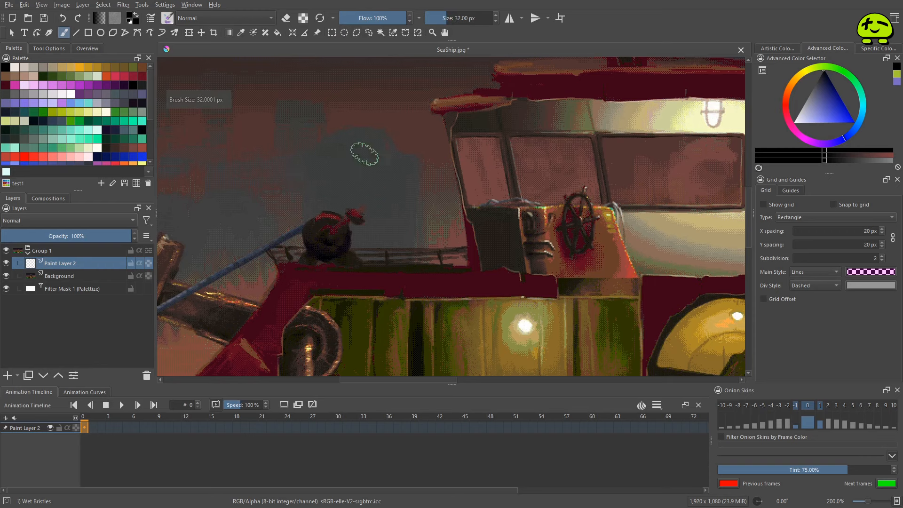
Paint a bright blue patch on the sky in Paint Layer 2, and blend yellow strokes above it towards the cabin.
left_click_drag(841, 123, 869, 144)
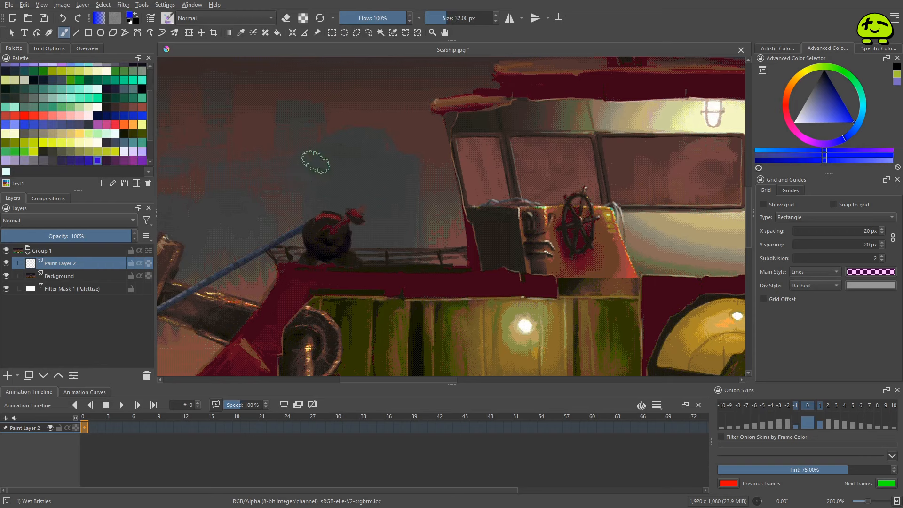
mouse_move(270, 151)
left_mouse_down()
mouse_move(280, 126)
mouse_move(279, 136)
mouse_move(300, 136)
mouse_move(321, 155)
mouse_move(324, 188)
mouse_move(355, 186)
left_mouse_up()
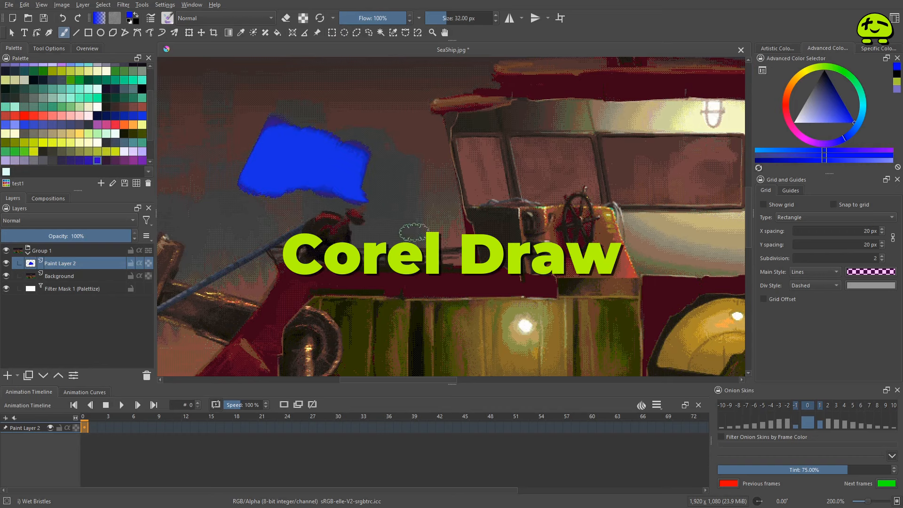
left_click(808, 72)
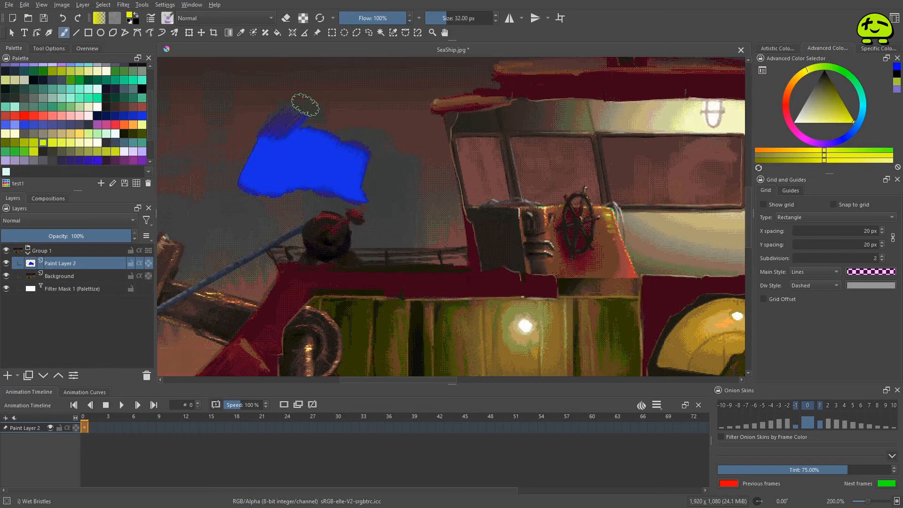
mouse_move(303, 100)
left_mouse_down()
mouse_move(390, 155)
mouse_move(298, 135)
mouse_move(421, 189)
left_mouse_up()
key("ctrl+z")
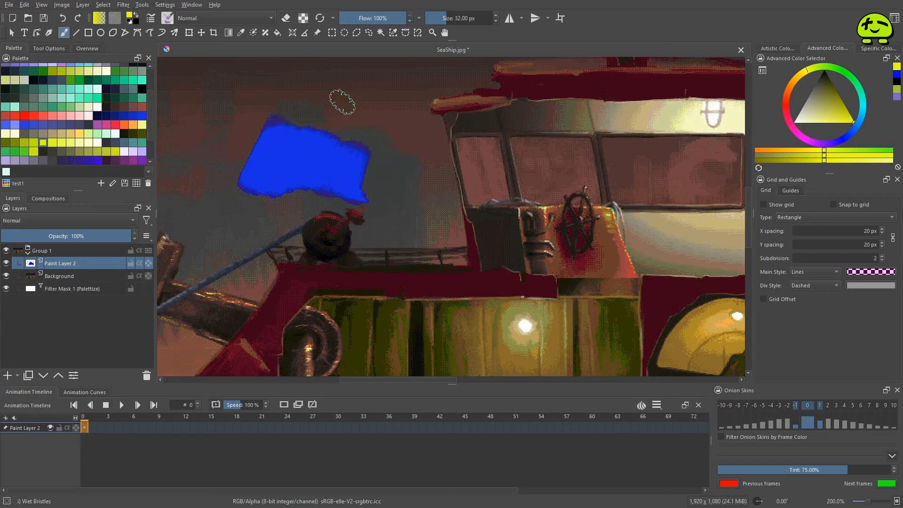
mouse_move(292, 109)
left_mouse_down()
mouse_move(333, 100)
mouse_move(338, 121)
mouse_move(320, 136)
mouse_move(317, 106)
mouse_move(363, 104)
mouse_move(353, 156)
mouse_move(382, 161)
mouse_move(390, 143)
mouse_move(315, 117)
mouse_move(329, 82)
mouse_move(339, 81)
mouse_move(327, 107)
mouse_move(333, 118)
mouse_move(392, 136)
mouse_move(397, 119)
mouse_move(465, 137)
left_mouse_up()
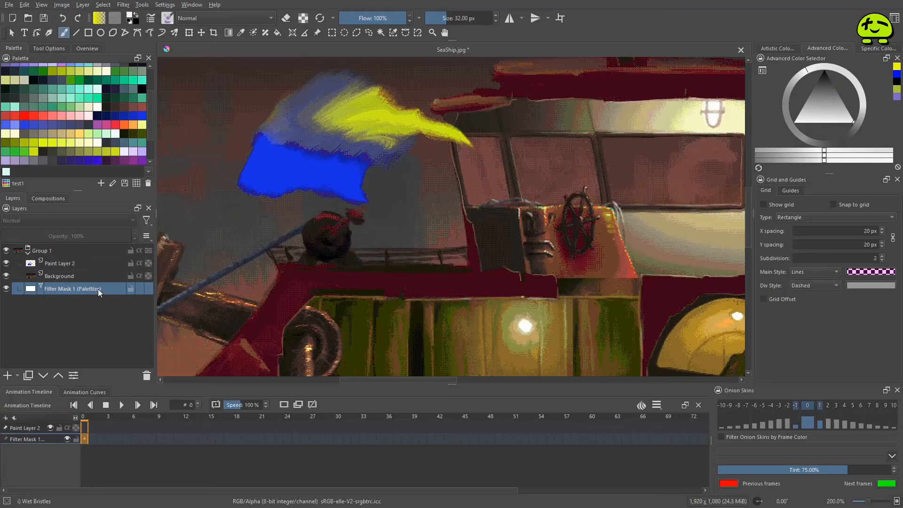
Change the palette in the Palettize mask's properties to the one with orange, brown and dark blue tones, and apply it.
right_click(98, 289)
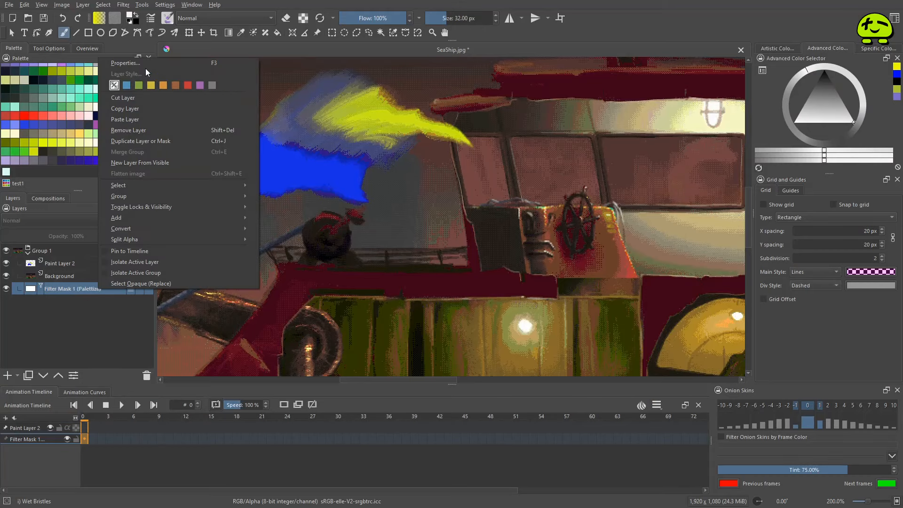
left_click(143, 65)
left_click(438, 112)
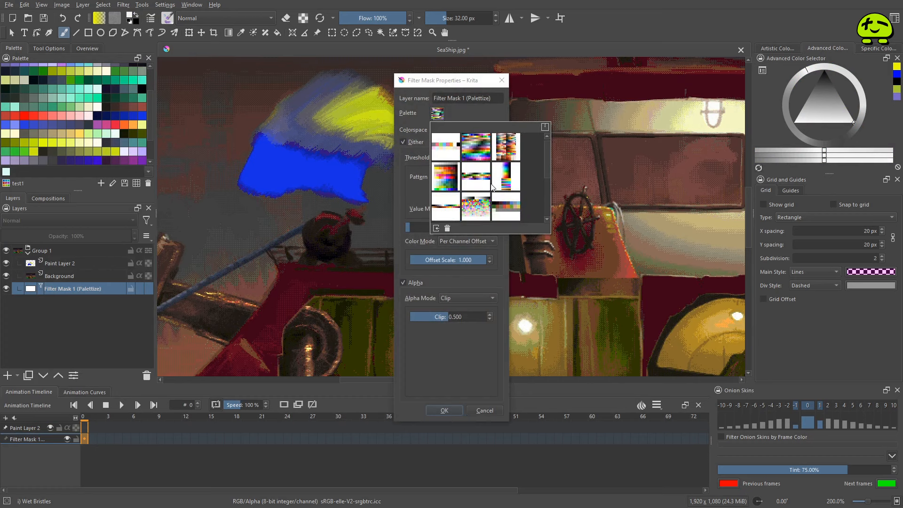
scroll(454, 149, "down", 5)
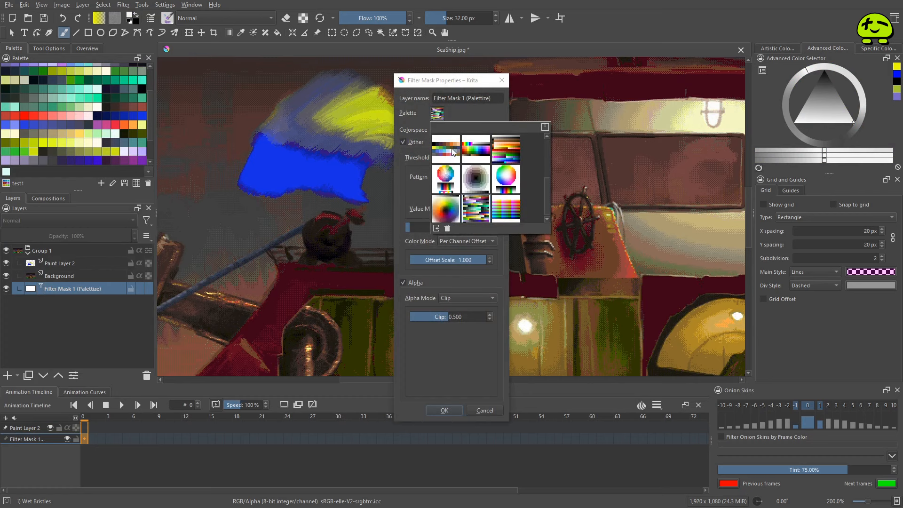
scroll(452, 170, "down", 3)
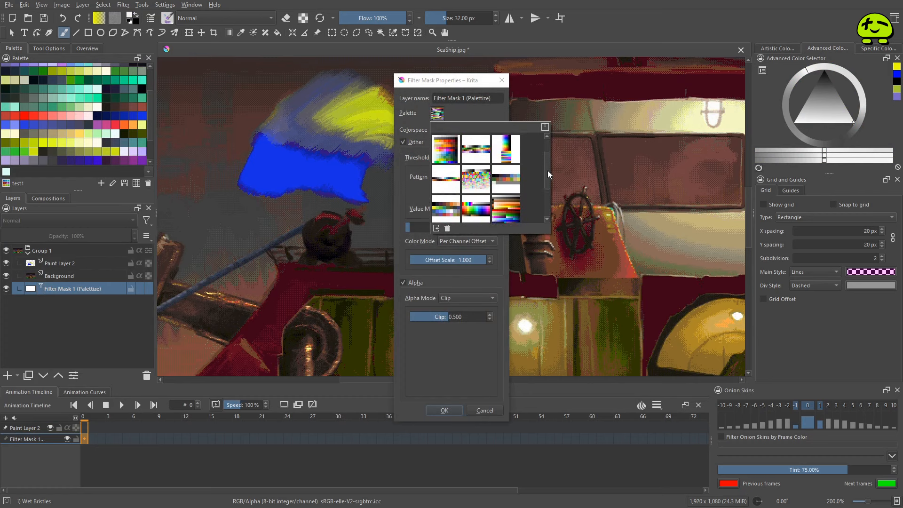
left_click(448, 183)
left_click(444, 409)
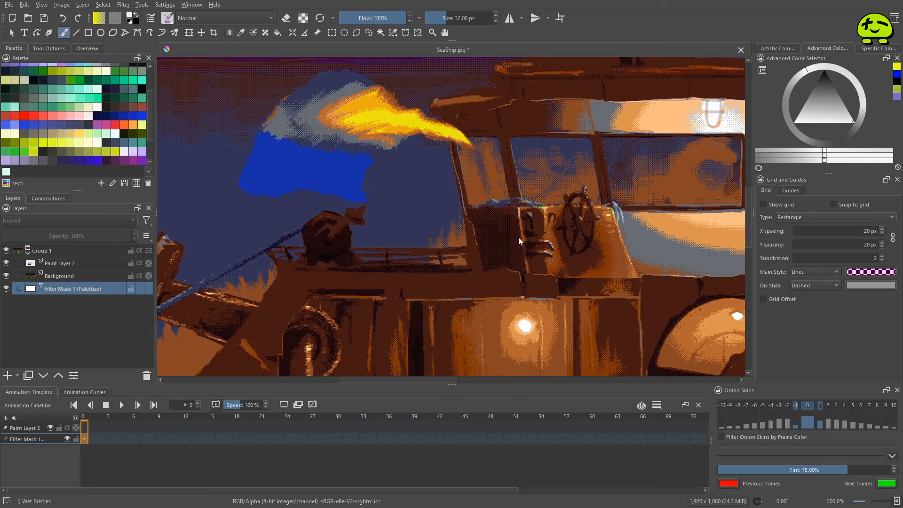
Try a yellow stroke beside the blue patch on Paint Layer 2, and undo it.
left_click_drag(519, 241, 407, 106)
left_click_drag(397, 163, 484, 243)
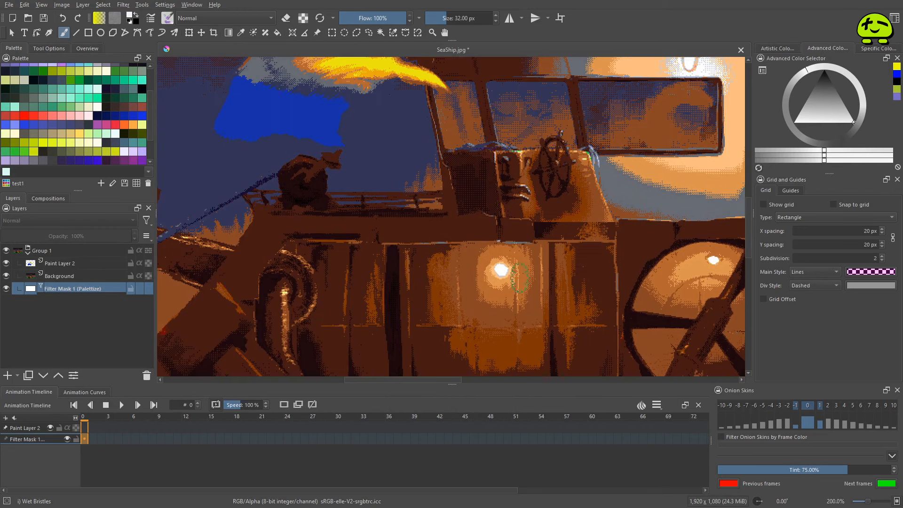
left_click_drag(381, 143, 458, 258)
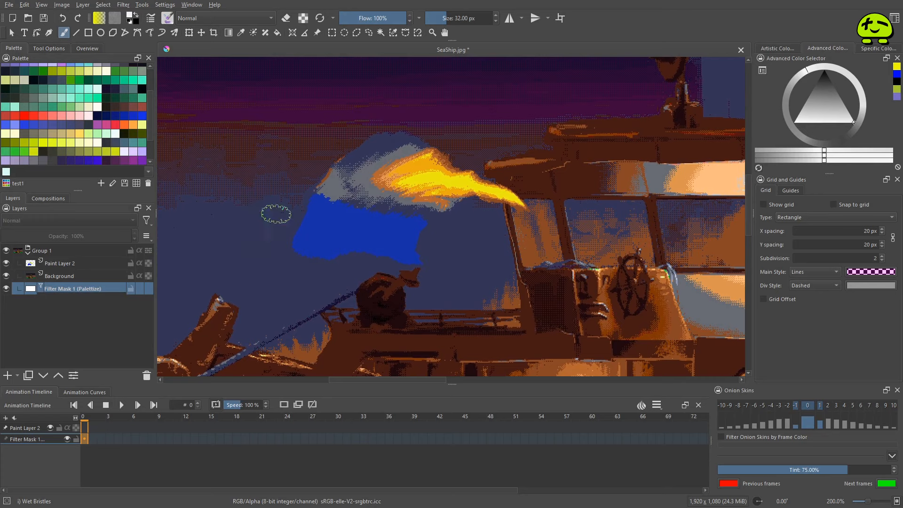
left_click(85, 264)
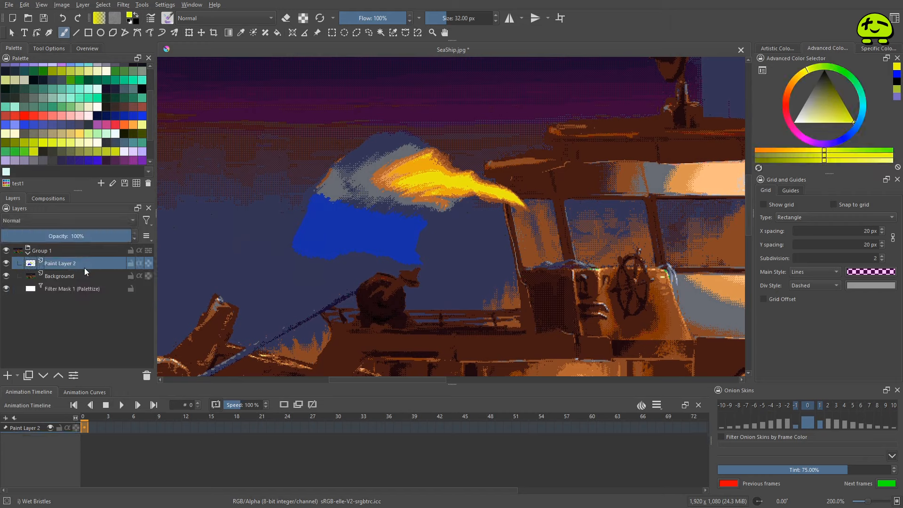
mouse_move(272, 223)
left_mouse_down()
mouse_move(290, 144)
mouse_move(284, 245)
mouse_move(239, 224)
mouse_move(268, 190)
mouse_move(273, 267)
mouse_move(330, 122)
mouse_move(322, 134)
mouse_move(354, 141)
mouse_move(339, 156)
mouse_move(300, 256)
mouse_move(294, 222)
mouse_move(306, 259)
left_mouse_up()
key("ctrl+z")
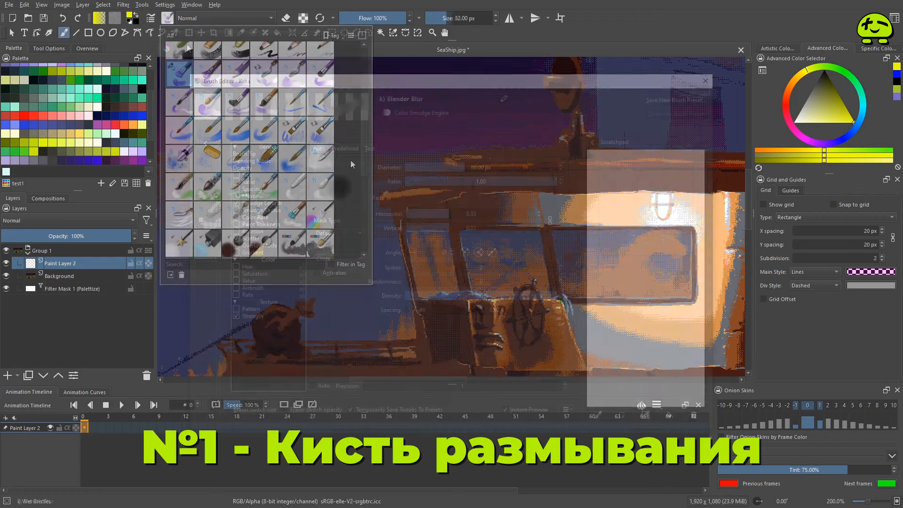
Choose the Blender Blur brush preset, make Background the active layer, and reduce the brush size to 24 px.
left_click(320, 196)
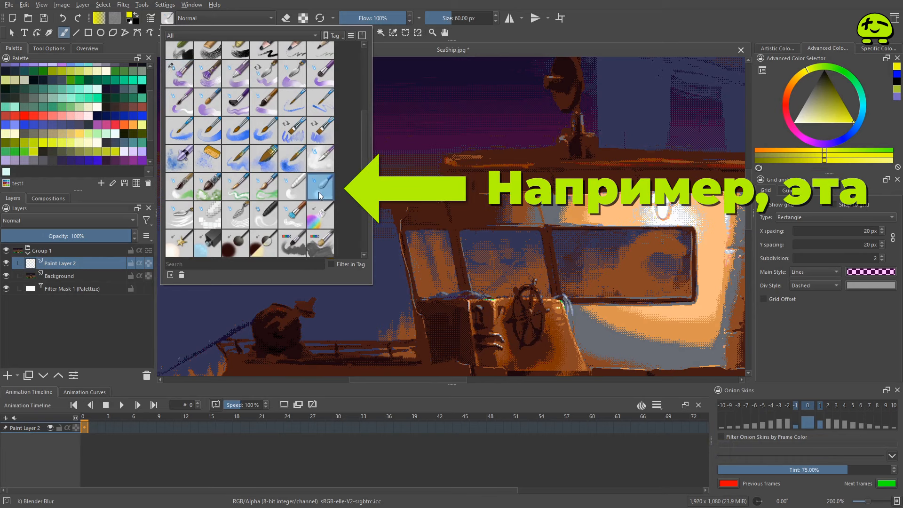
left_click(165, 17)
left_click(84, 276)
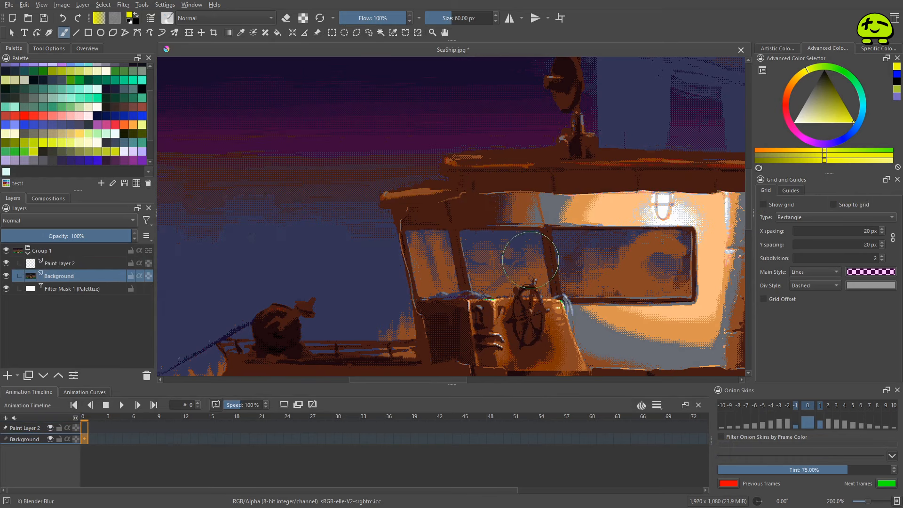
left_click_drag(534, 253, 503, 253, "shift")
Try blurring the cabin wall and window area on the Background layer, and undo the strokes.
mouse_move(553, 205)
left_mouse_down()
mouse_move(612, 204)
mouse_move(545, 218)
left_mouse_up()
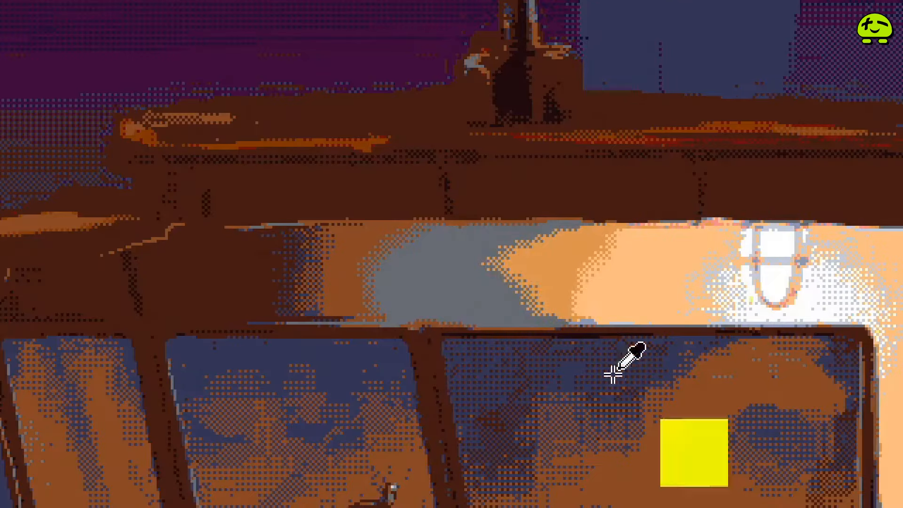
key("ctrl+z")
mouse_move(414, 281)
left_mouse_down()
mouse_move(340, 280)
mouse_move(458, 285)
left_mouse_up()
key("ctrl+z")
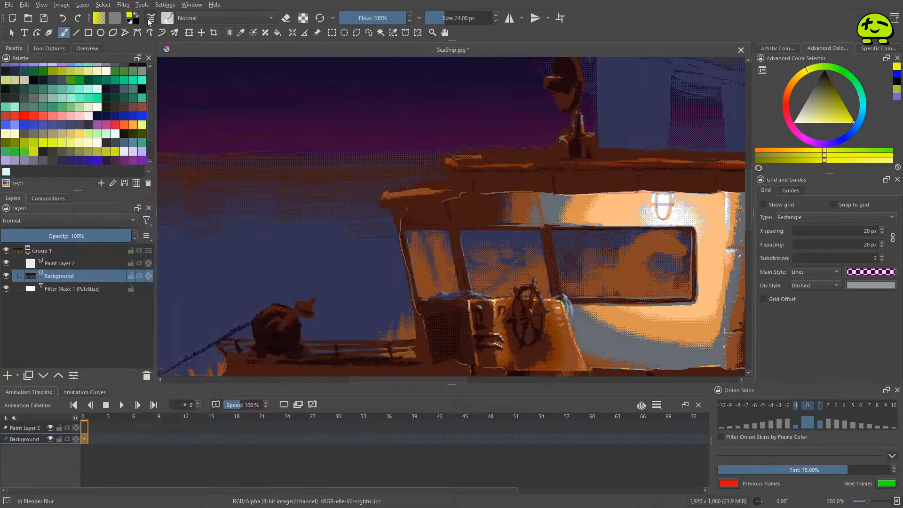
Start saving the current blur brush as a new preset, and change its name to "1) Blender Blur".
left_click(149, 19)
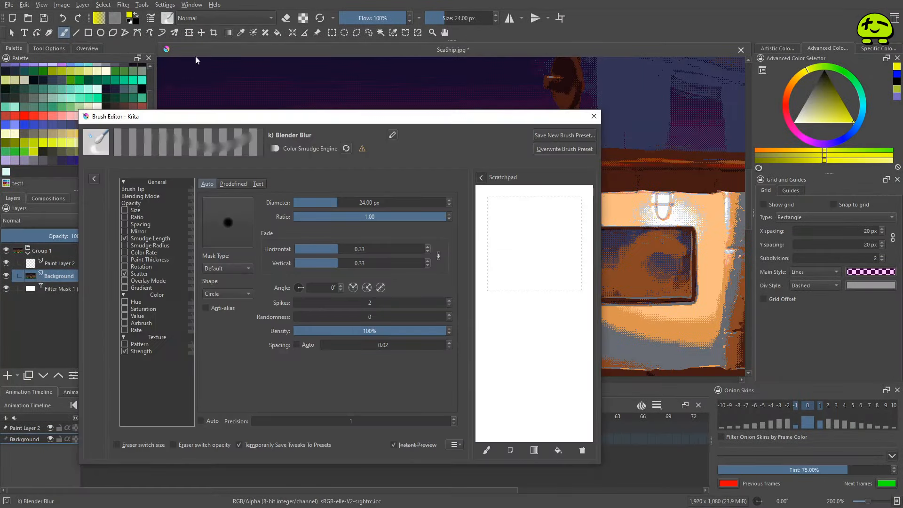
left_click(548, 134)
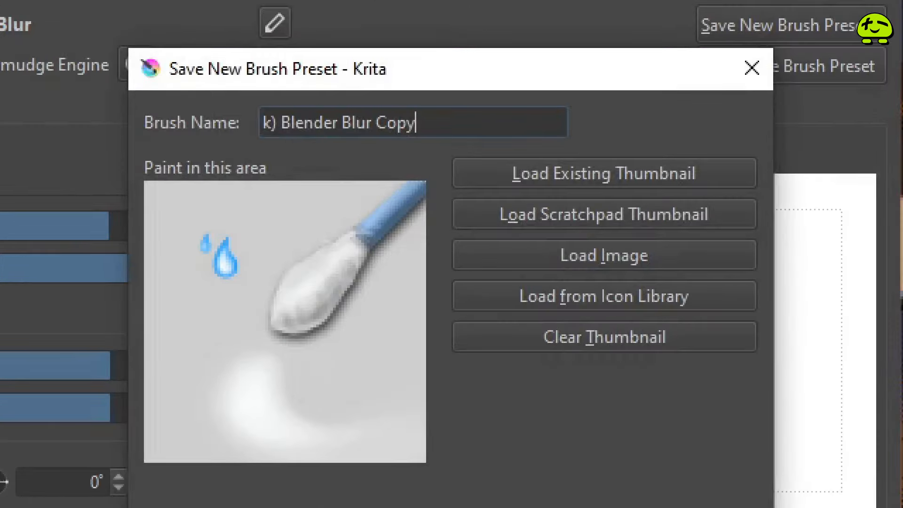
key("Home")
key("Delete")
type("1")
key("End")
key("BackSpace")
key("BackSpace")
key("BackSpace")
key("BackSpace")
key("BackSpace")
Complete the preset name as "1) Custom - Blender Blur", save the preset, and close the brush editor.
key("Home")
key("Right")
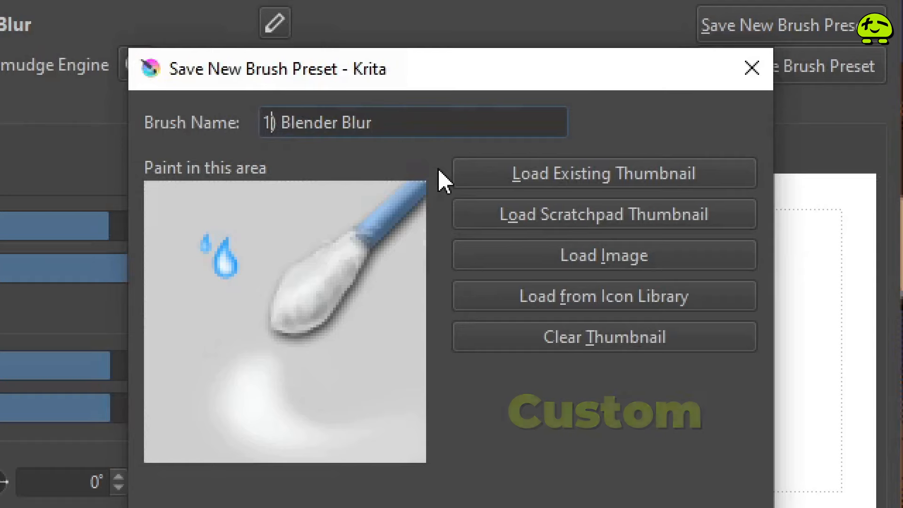
key("Right")
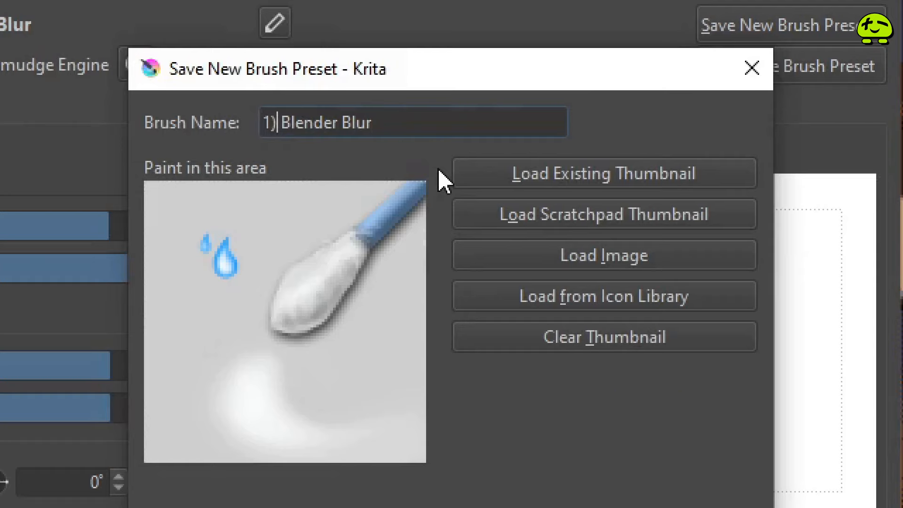
type("Custom")
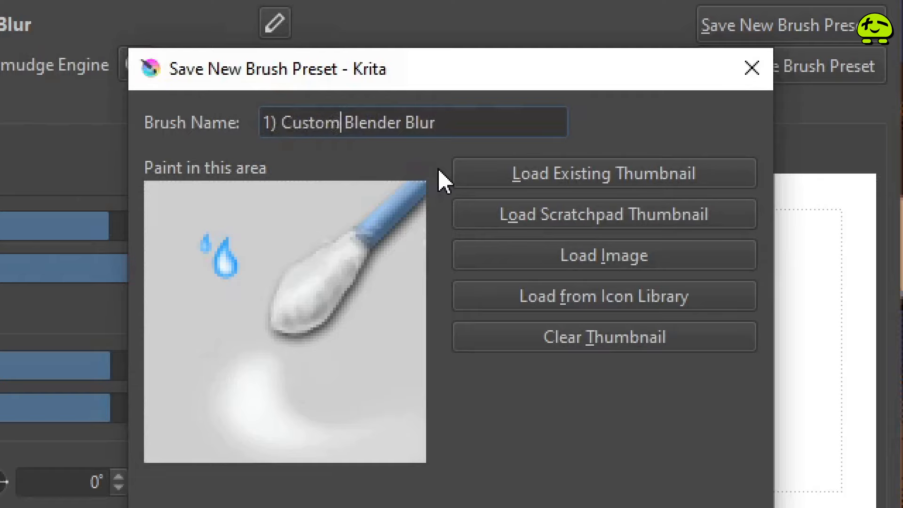
type(" -")
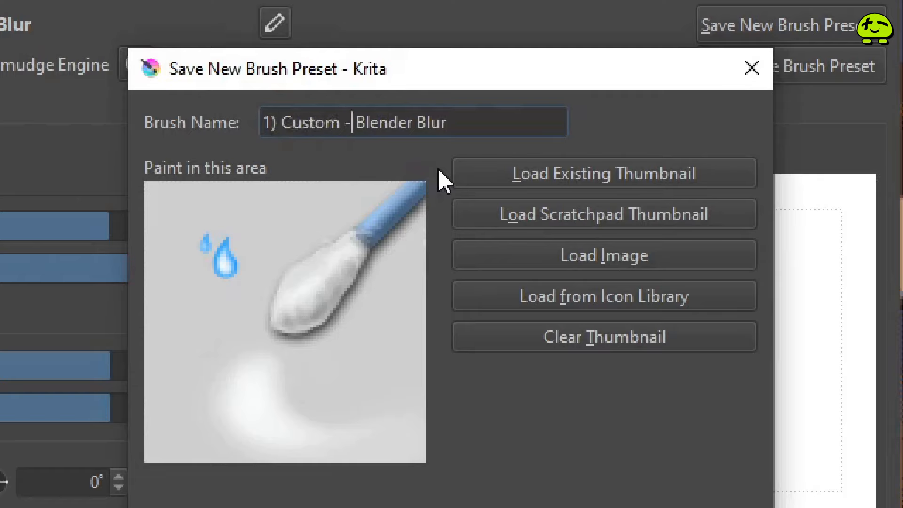
key("End")
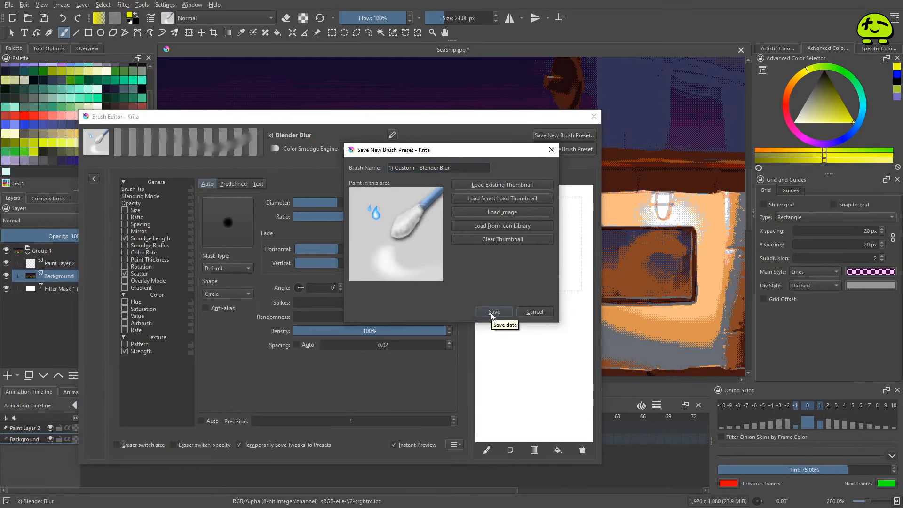
left_click(494, 312)
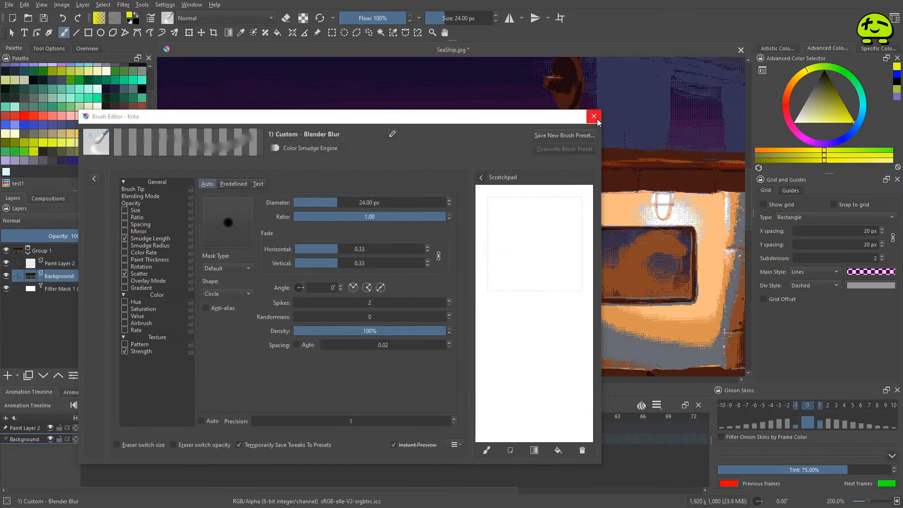
left_click(594, 117)
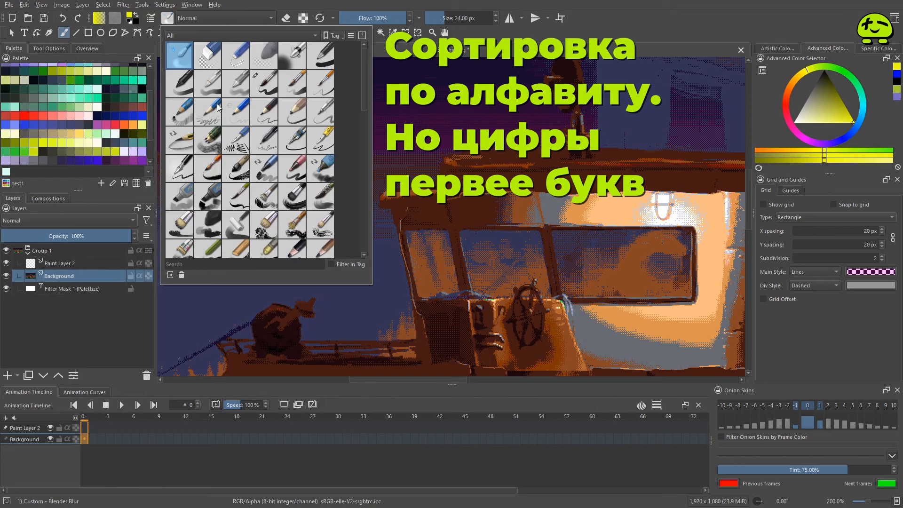
Look through the brush presets and choose Wet Bristles as the oil-style brush.
mouse_move(216, 107)
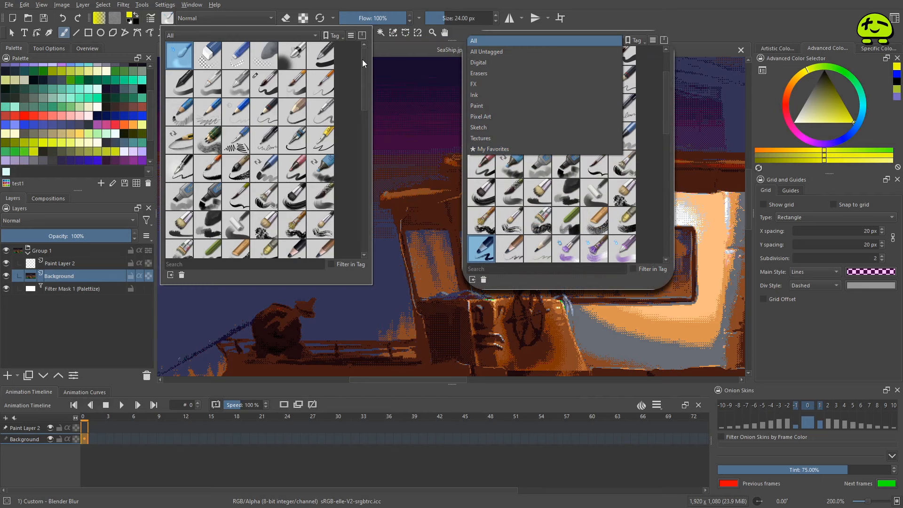
mouse_move(363, 60)
left_mouse_down()
mouse_move(363, 183)
mouse_move(367, 41)
mouse_move(377, 151)
mouse_move(367, 188)
mouse_move(368, 64)
mouse_move(355, 151)
mouse_move(360, 219)
mouse_move(367, 131)
left_mouse_up()
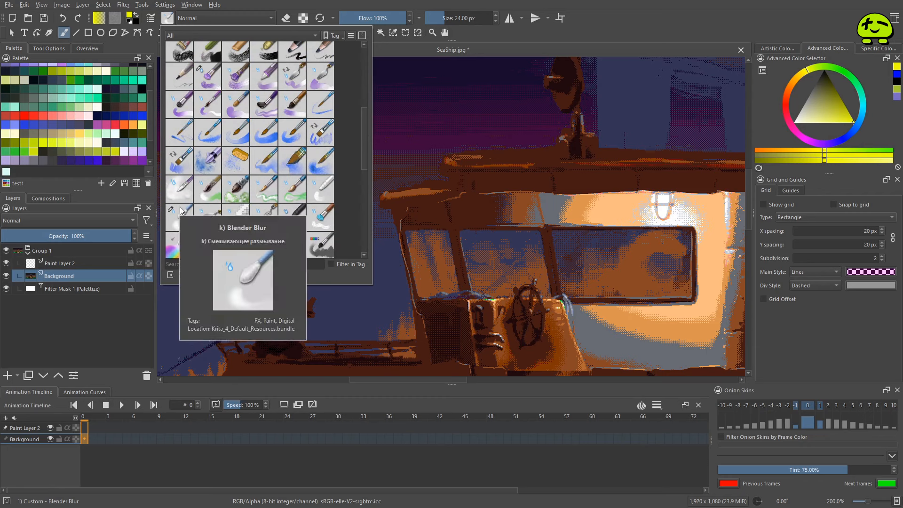
mouse_move(363, 170)
left_mouse_down()
mouse_move(360, 68)
mouse_move(362, 139)
mouse_move(367, 117)
left_mouse_up()
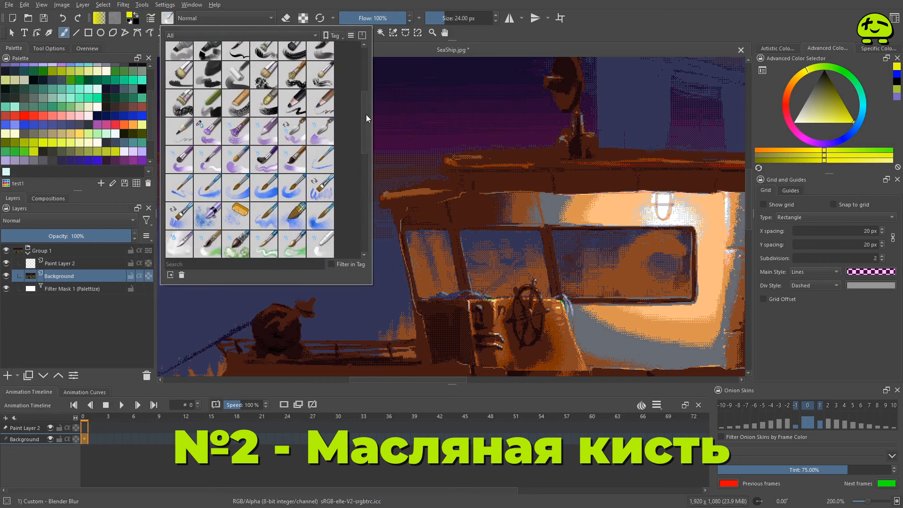
left_click(205, 128)
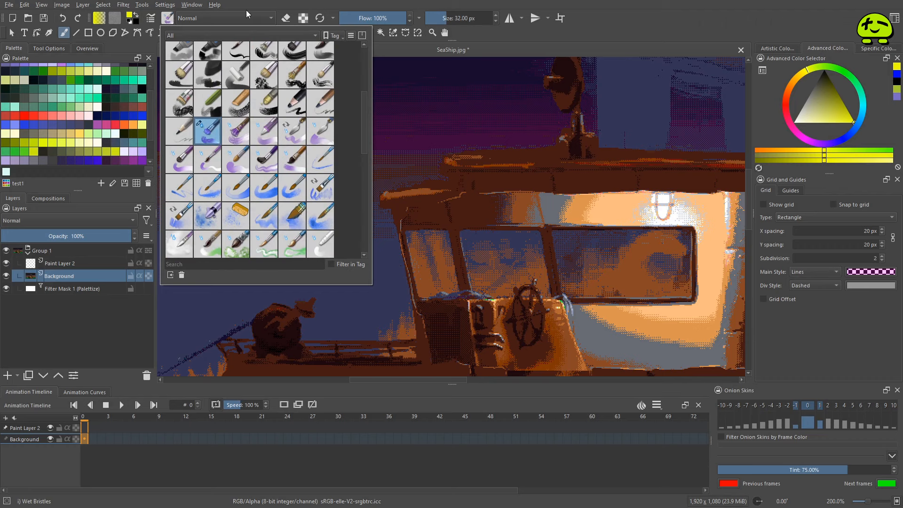
Save the Wet Bristles brush as a new preset named "1) Custom - Wet Bristles" and close the brush editor.
left_click(166, 21)
left_click(166, 19)
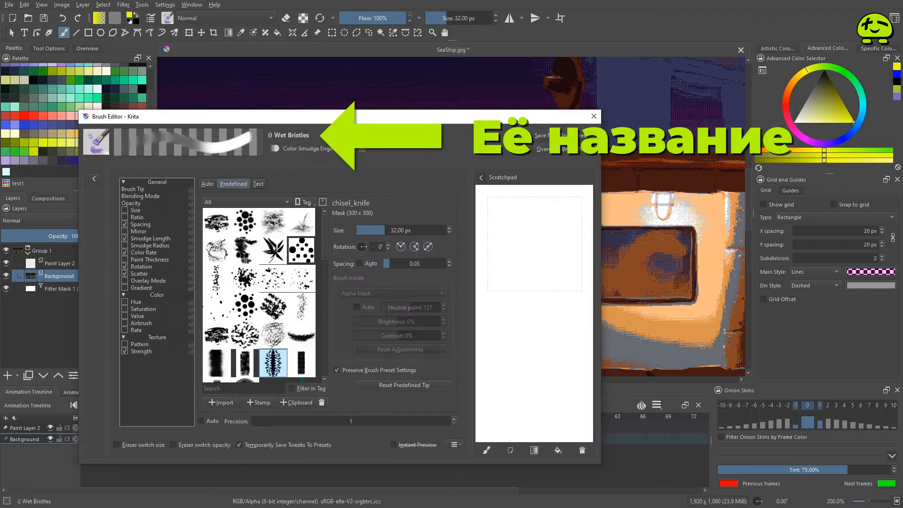
left_click(559, 136)
key("Home")
key("Delete")
key("Delete")
key("Delete")
type("1) Custom")
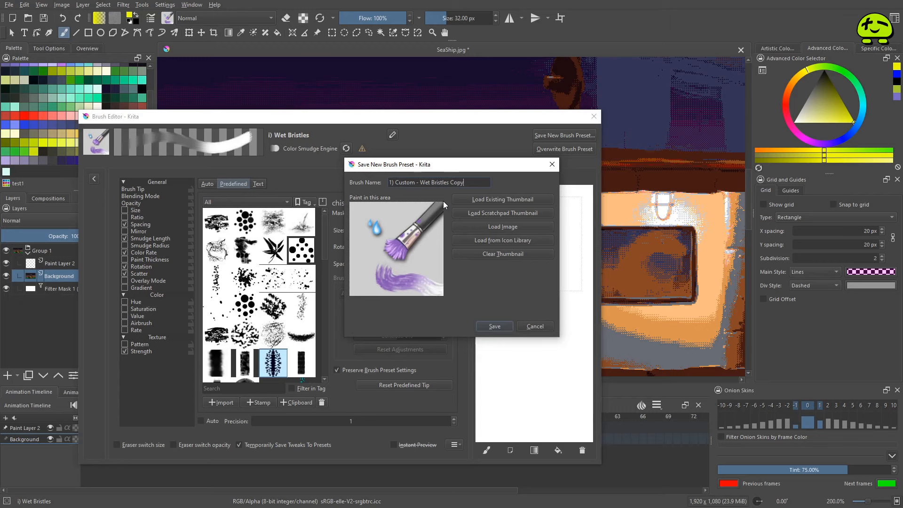
left_click(495, 326)
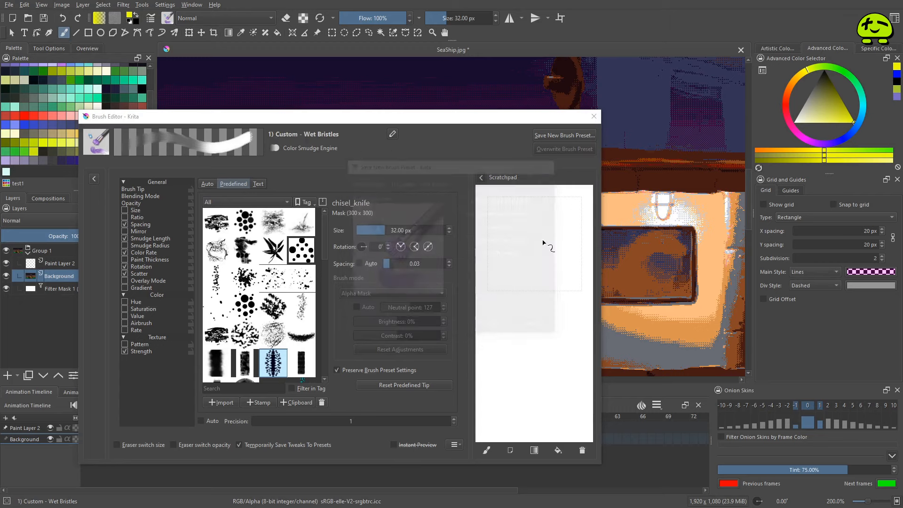
left_click(593, 117)
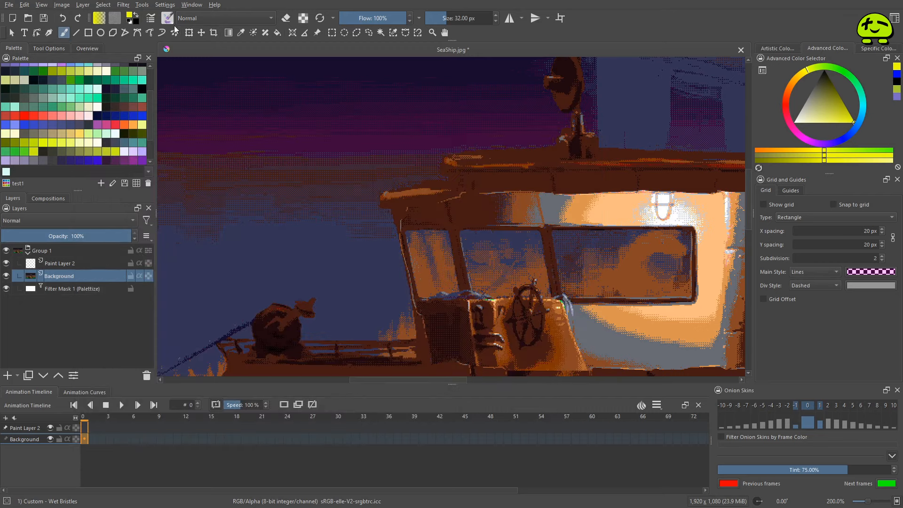
Choose the Marker Chisel Smooth brush preset and make Paint Layer 2 the active layer.
key("F6")
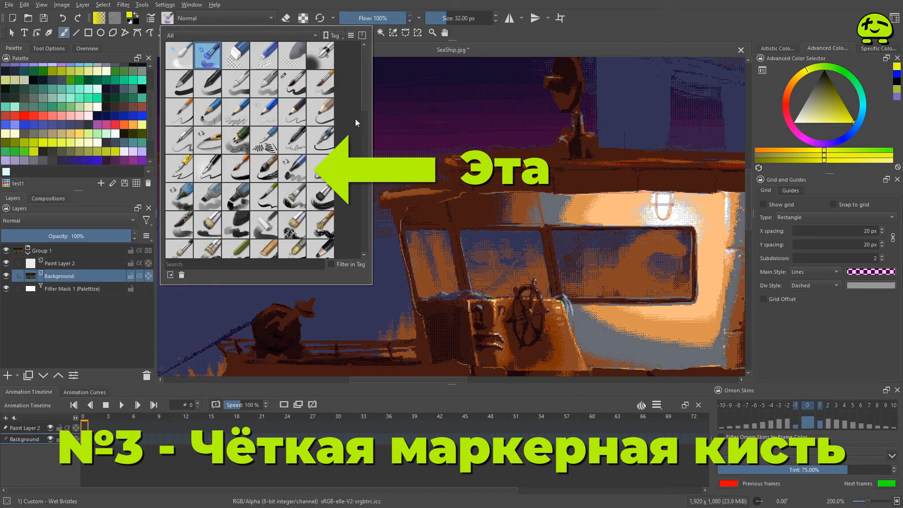
left_click(286, 166)
left_click(598, 68)
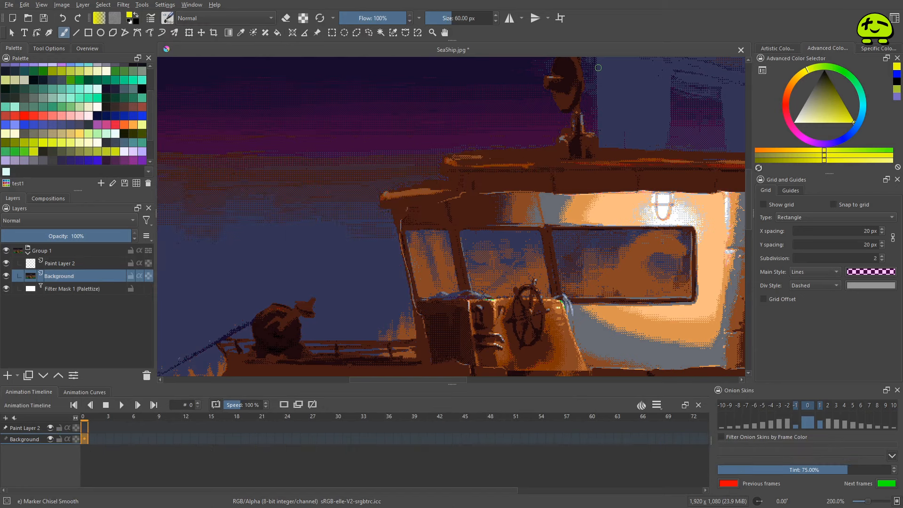
left_click(59, 263)
Try yellow and blue marker strokes over the sky on Paint Layer 2, and undo them.
mouse_move(324, 175)
left_mouse_down()
mouse_move(301, 202)
mouse_move(363, 151)
mouse_move(301, 184)
mouse_move(517, 96)
left_mouse_up()
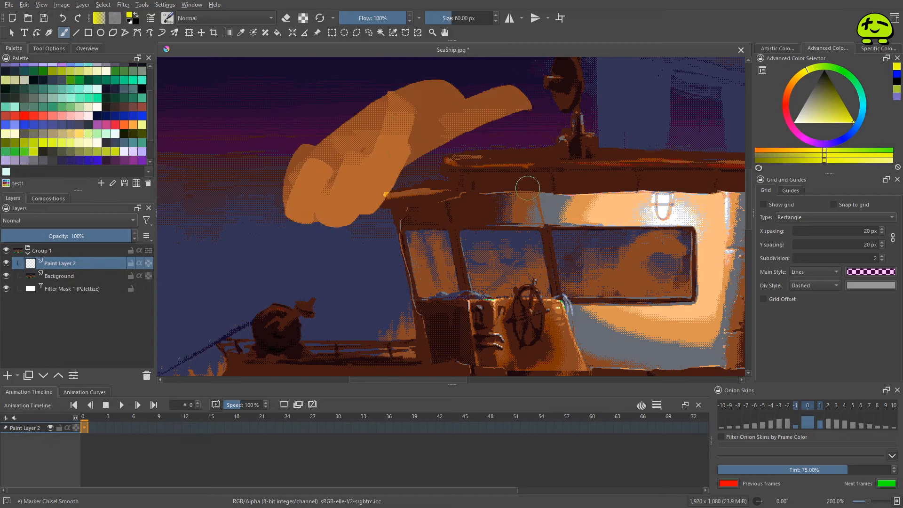
left_click(846, 139)
left_click_drag(367, 110, 301, 164)
key("ctrl+z")
key("ctrl+z")
key("ctrl+z")
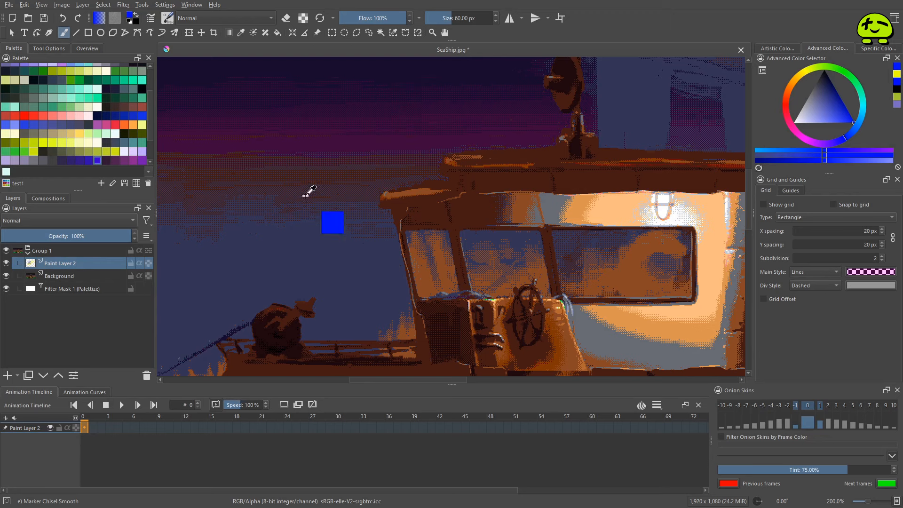
Save the marker brush as a new preset named "1) Custom - Marker Chisel Smooth".
left_click(165, 19)
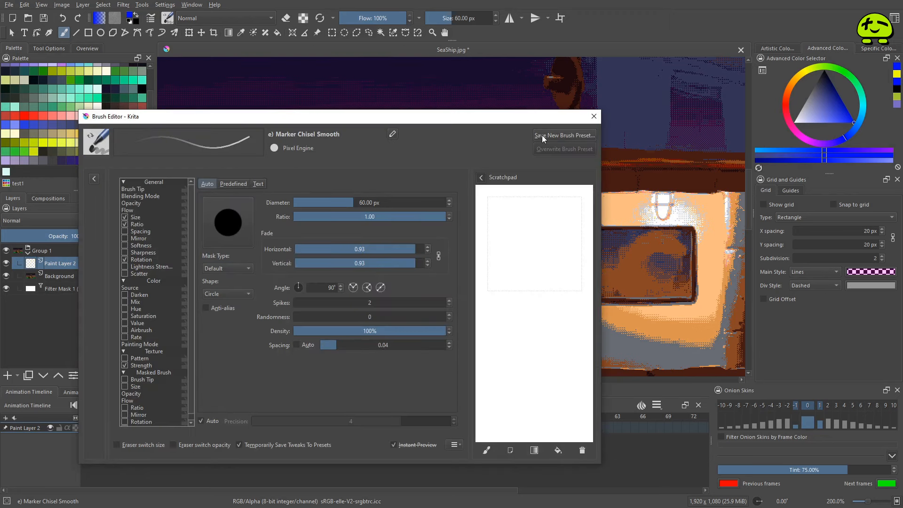
left_click(541, 136)
key("ctrl+shift+Left")
key("BackSpace")
key("Home")
key("Delete")
type("1")
key("Right")
key("Right")
type("Cus")
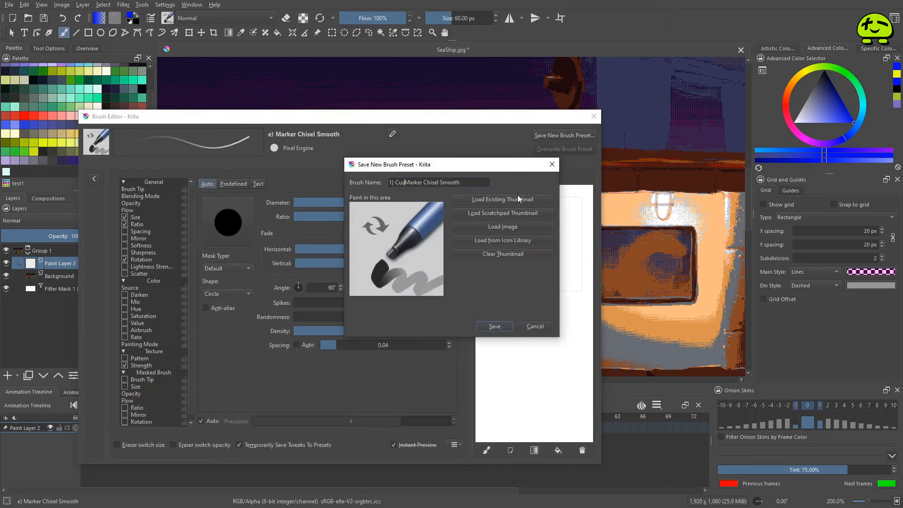
type("tom -")
left_click(491, 327)
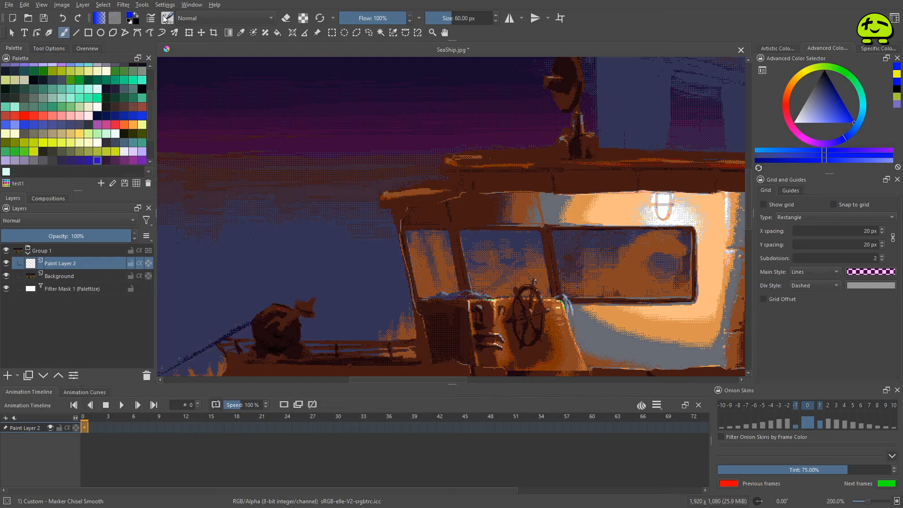
Choose the Ink-3 Pen Rough brush preset and hide the Palettize filter mask.
left_click(166, 18)
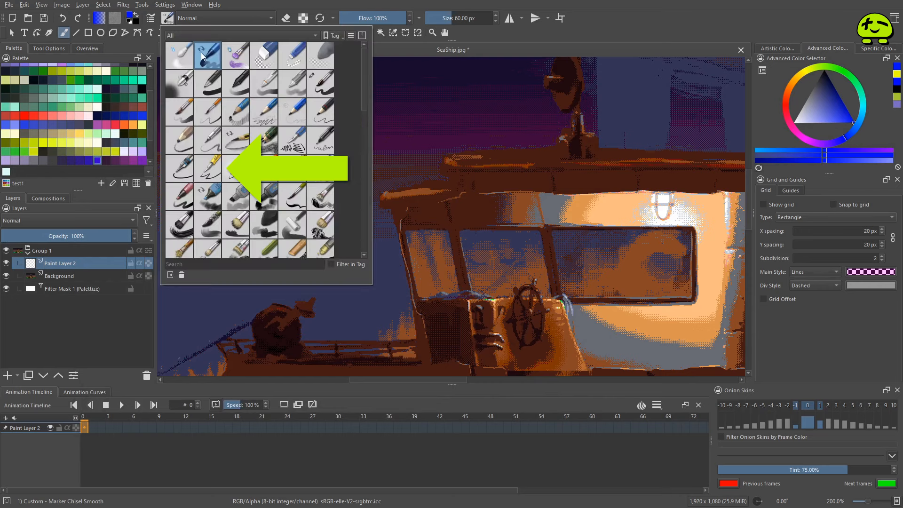
left_click(208, 168)
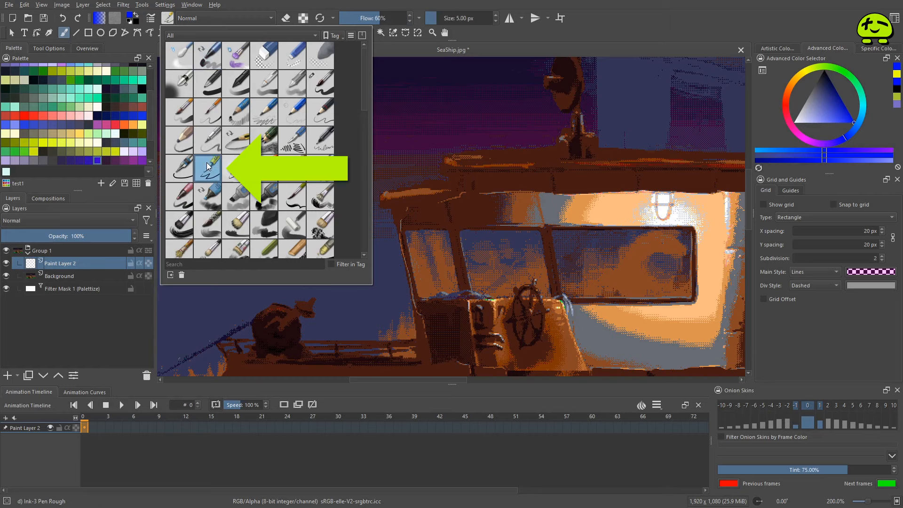
left_click(593, 38)
left_click(6, 288)
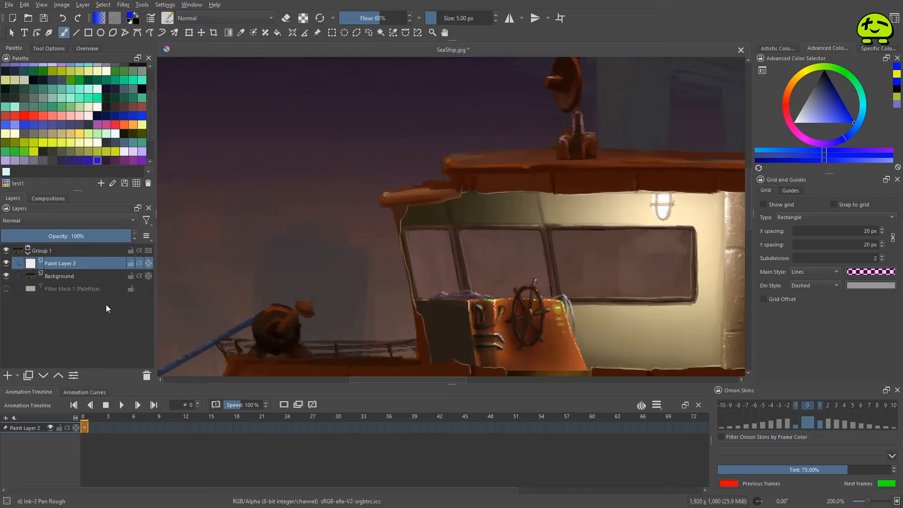
Try blue and yellow-green pen strokes around the cabin on Paint Layer 2, and undo them.
mouse_move(252, 234)
left_mouse_down()
mouse_move(318, 158)
mouse_move(512, 193)
left_mouse_up()
key("ctrl+z")
left_click_drag(409, 153, 398, 205)
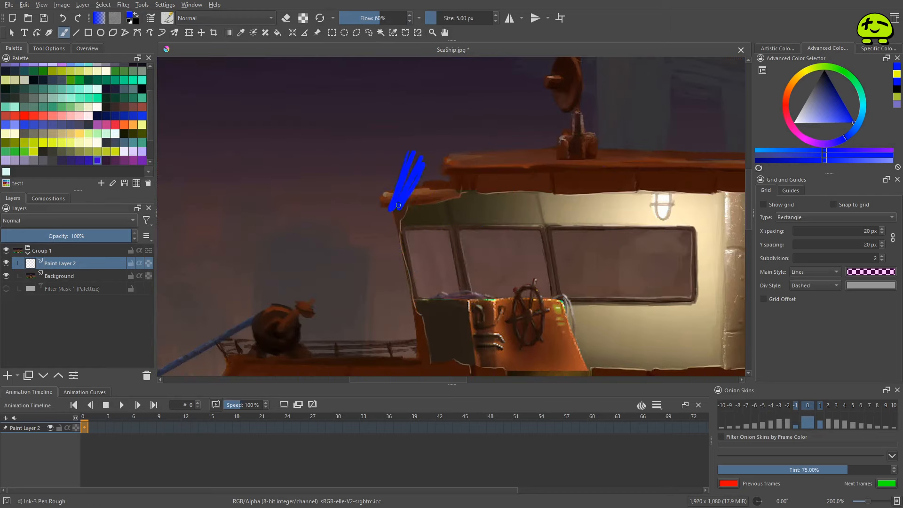
key("ctrl+z")
left_click(817, 67)
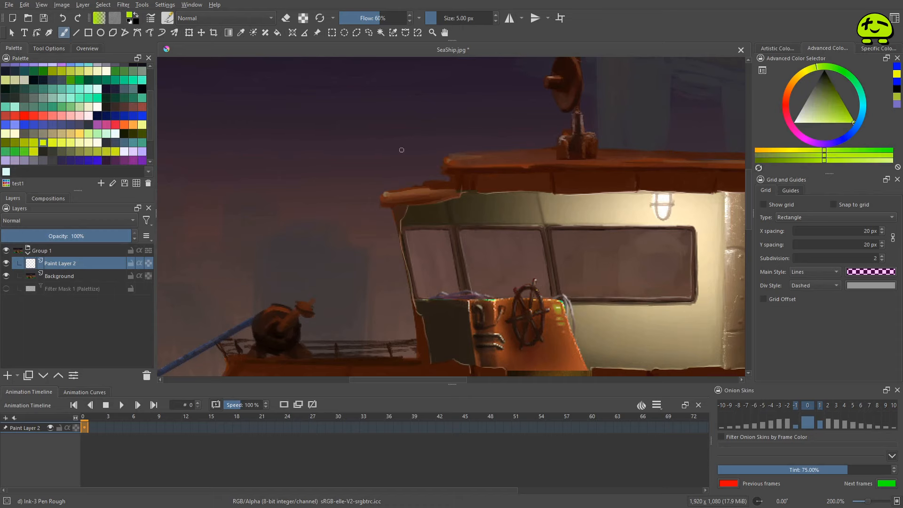
mouse_move(325, 207)
left_mouse_down()
mouse_move(401, 175)
mouse_move(359, 261)
mouse_move(392, 268)
mouse_move(452, 241)
left_mouse_up()
key("ctrl+z")
Open the pen's settings in the brush editor and enable the Sharpness option.
left_click(166, 18)
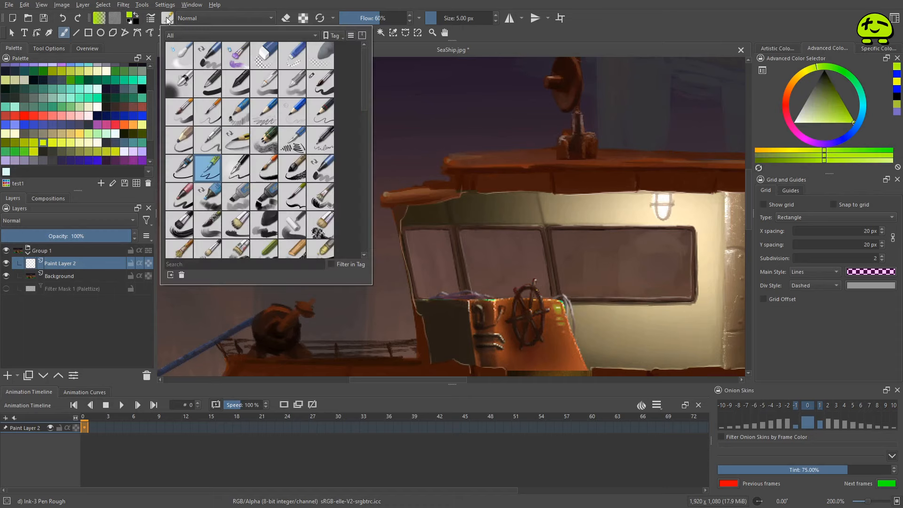
left_click(153, 18)
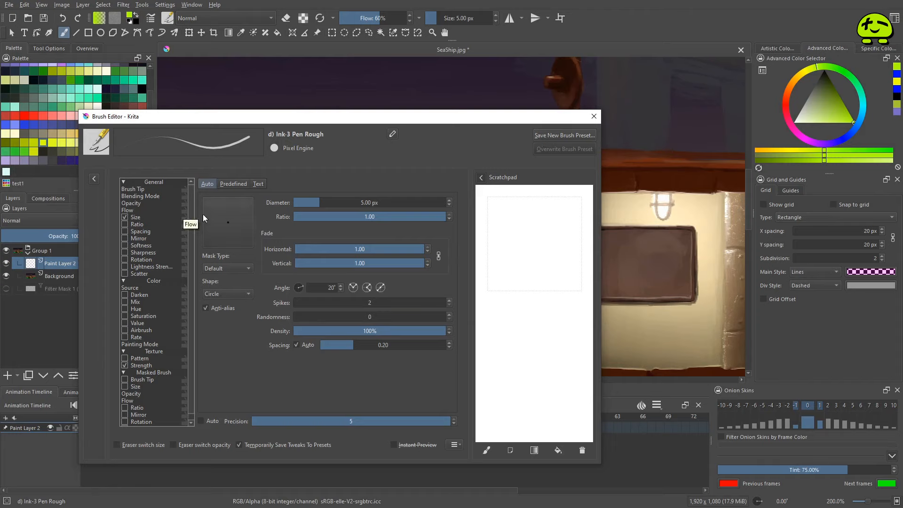
scroll(191, 290, "down", 1)
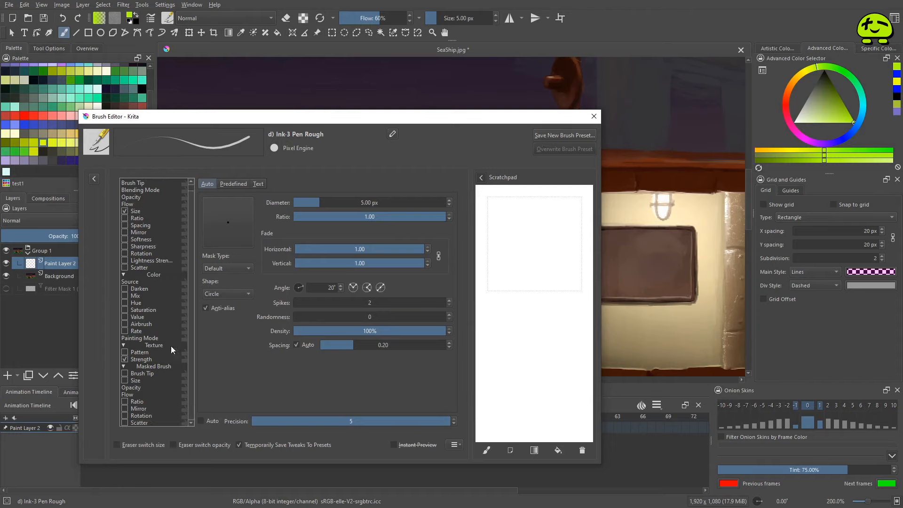
left_click(149, 211)
left_click(143, 247)
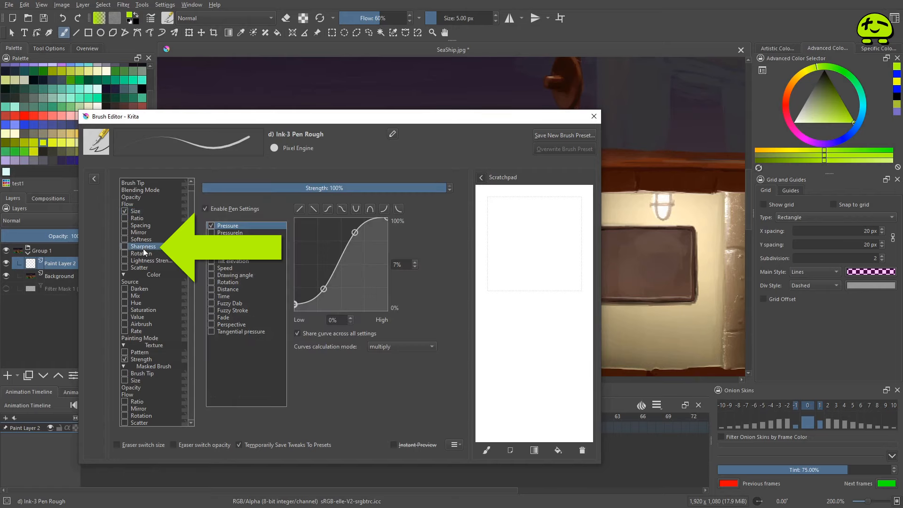
left_click(125, 247)
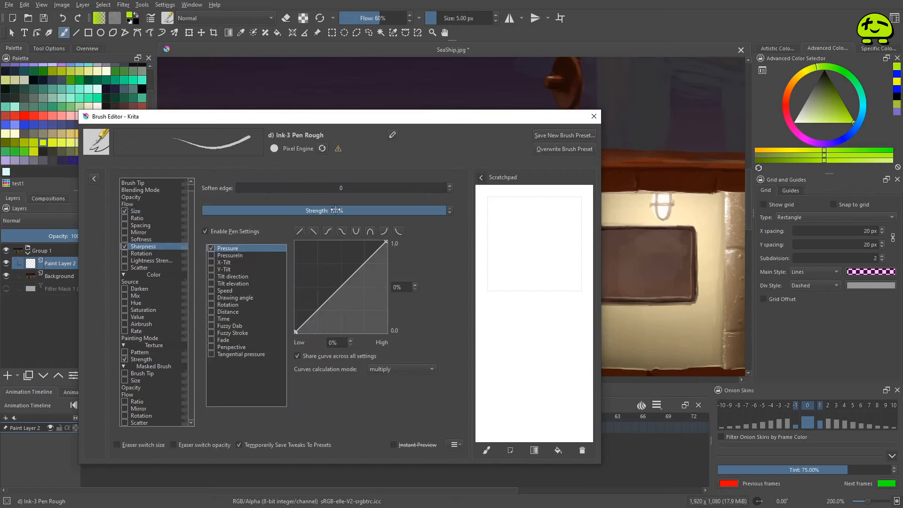
Test the sharpened pen on the scratchpad in green and black, clearing the scratchpad after each trial.
mouse_move(544, 231)
left_mouse_down()
mouse_move(540, 256)
mouse_move(515, 288)
left_mouse_up()
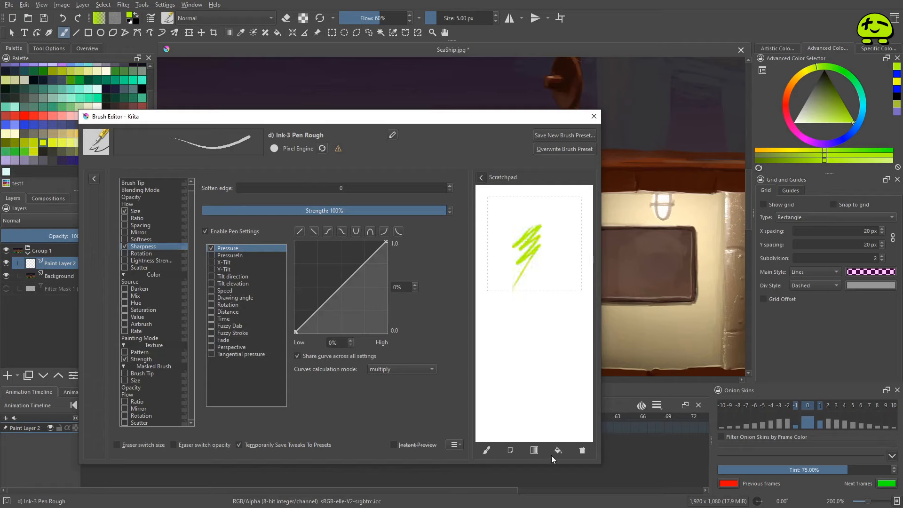
left_click(582, 450)
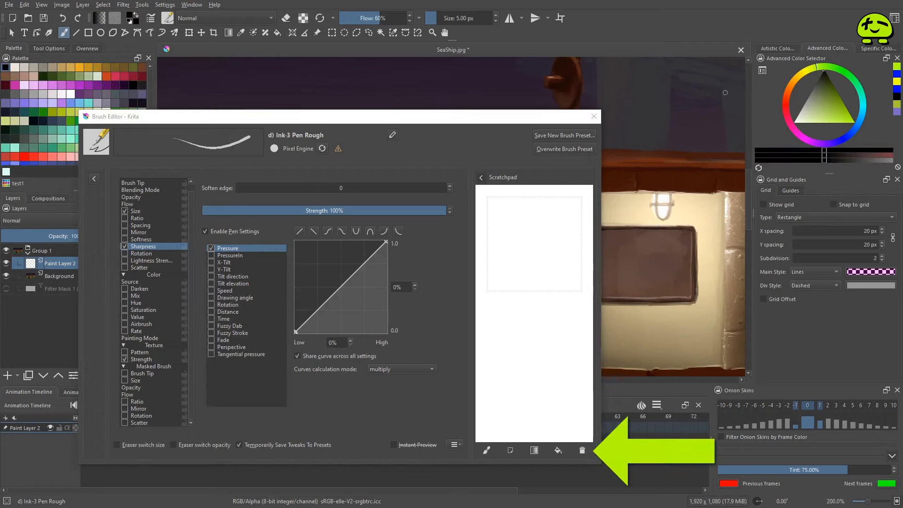
mouse_move(509, 245)
left_mouse_down()
mouse_move(527, 261)
mouse_move(561, 242)
mouse_move(556, 227)
mouse_move(547, 353)
left_mouse_up()
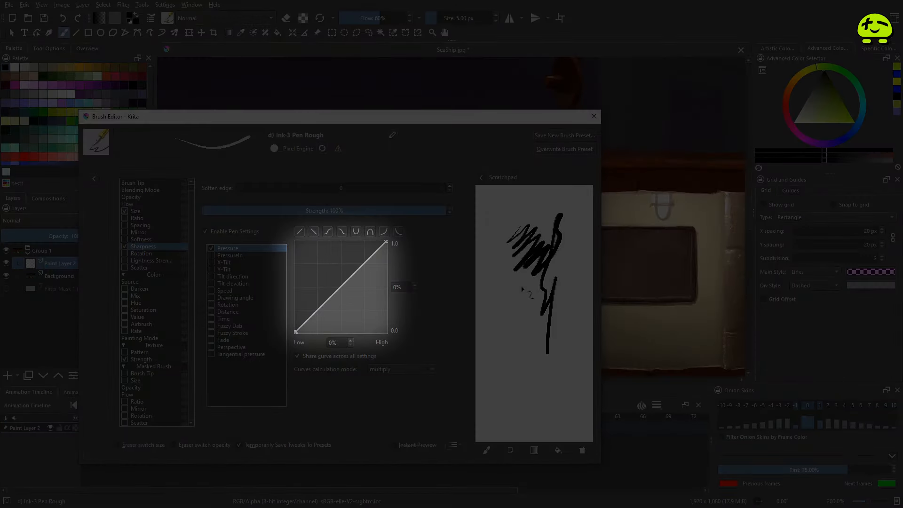
left_click(581, 451)
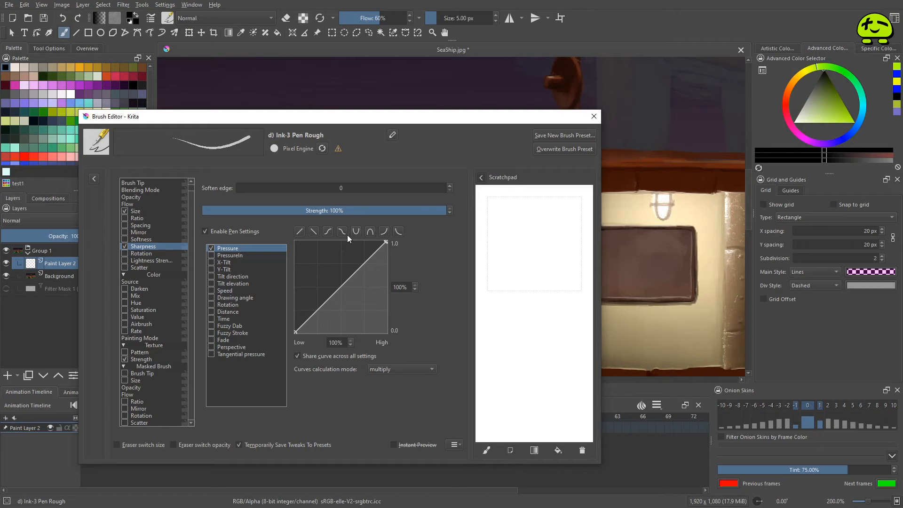
Apply the S-shaped preset to the Sharpness pressure curve, test it with a scratchpad stroke, and clear the scratchpad.
left_click(328, 231)
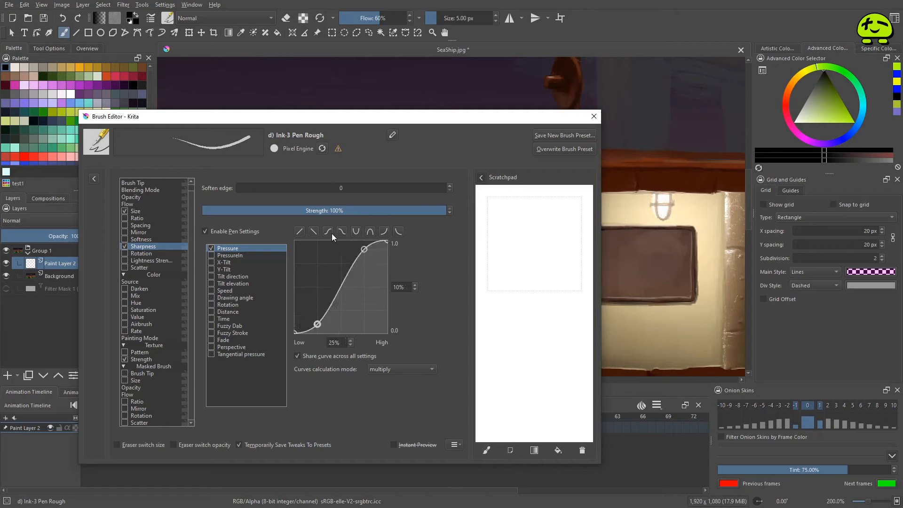
left_click_drag(516, 220, 539, 359)
left_click(582, 450)
Try reshaping the Sharpness pressure curve, remove its intermediate points to make it straight, and test a stroke before clearing the scratchpad.
left_click_drag(364, 248, 370, 296)
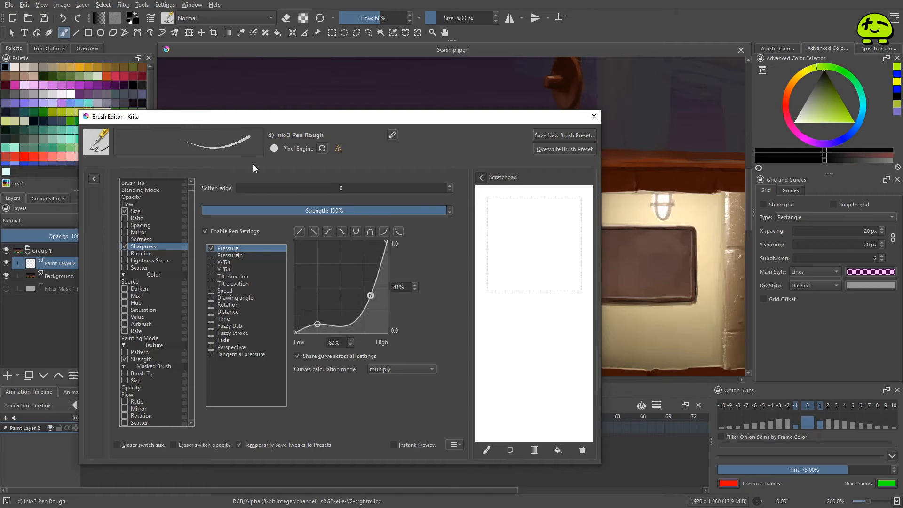
mouse_move(317, 325)
left_mouse_down()
mouse_move(316, 300)
mouse_move(321, 311)
left_mouse_up()
left_click_drag(371, 296, 395, 278)
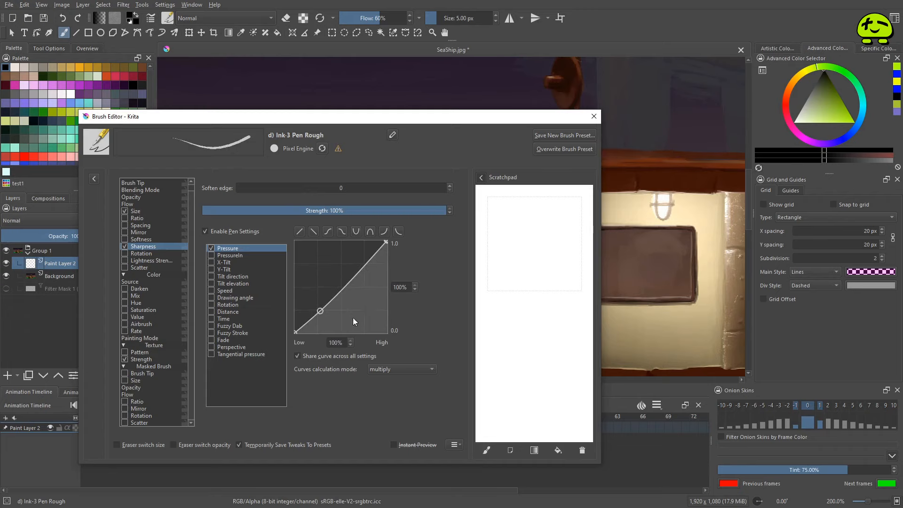
left_click_drag(321, 311, 402, 393)
mouse_move(518, 214)
left_mouse_down()
mouse_move(536, 246)
mouse_move(528, 334)
left_mouse_up()
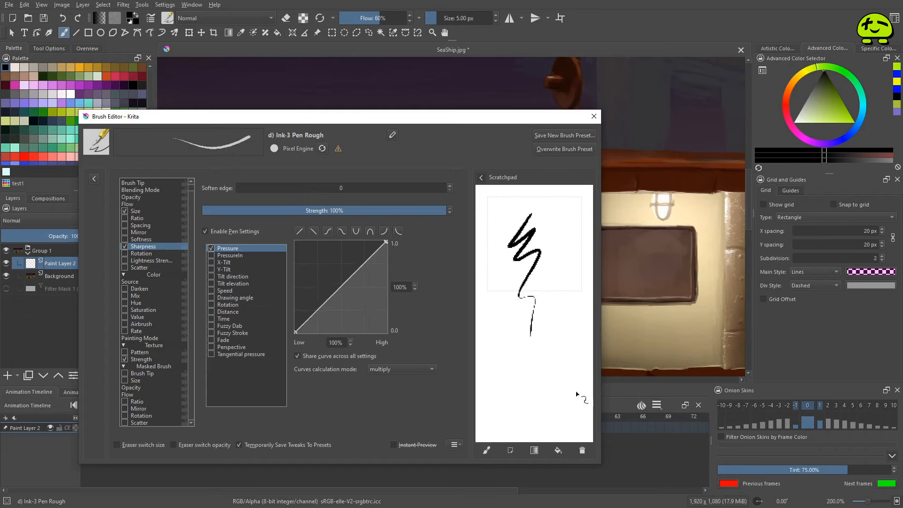
left_click(581, 450)
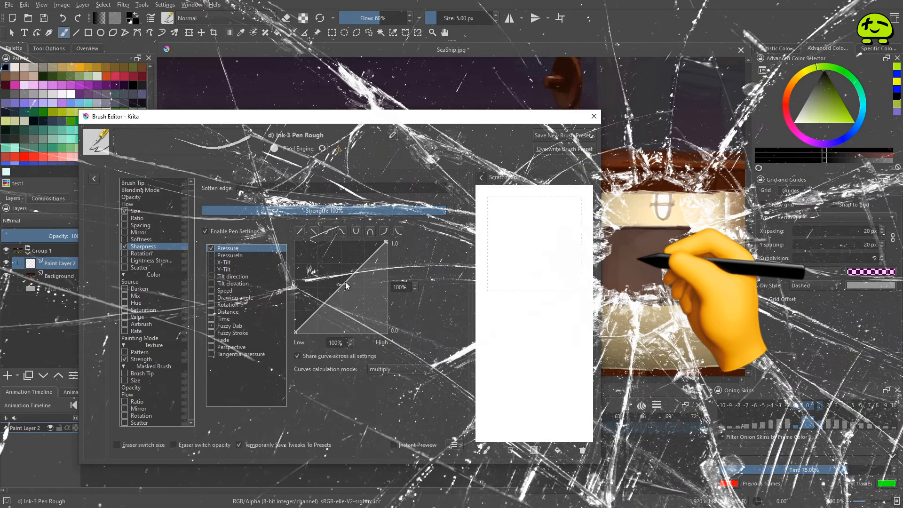
Move the Sharpness curve's end point to the upper-left corner for full sharpness at any pressure, test a stroke, and clear the scratchpad.
left_click_drag(384, 242, 284, 200)
mouse_move(531, 256)
left_mouse_down()
mouse_move(536, 317)
mouse_move(515, 364)
left_mouse_up()
left_click(583, 451)
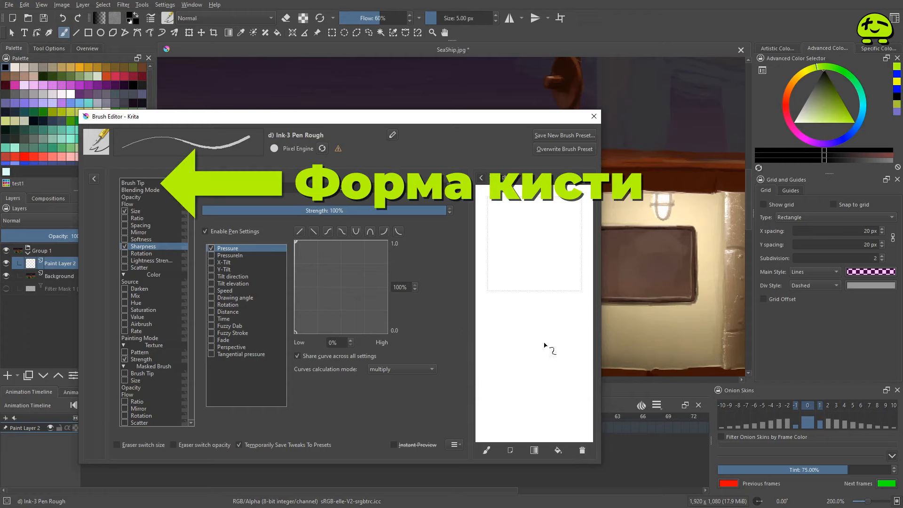
Turn off Anti-alias for the pen's brush tip and test strokes on the scratchpad.
left_click(137, 183)
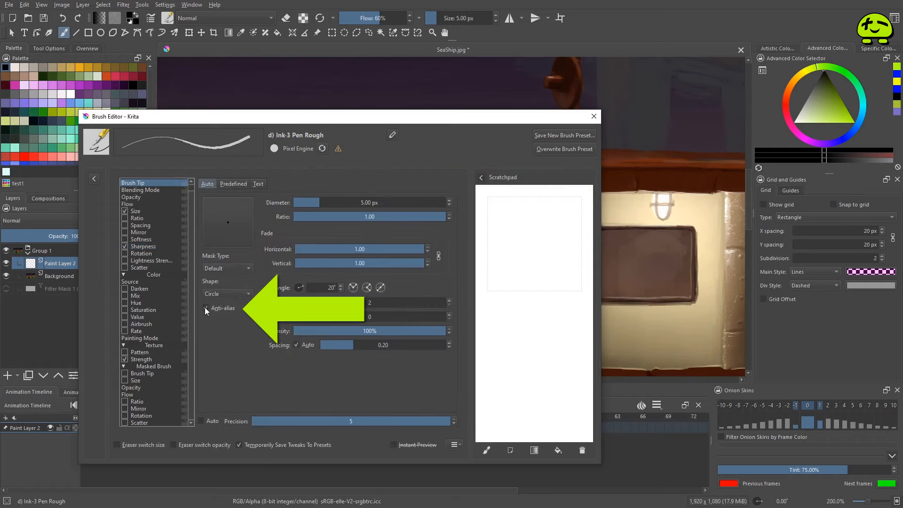
left_click_drag(519, 265, 524, 272)
mouse_move(533, 225)
left_mouse_down()
mouse_move(529, 266)
mouse_move(543, 370)
left_mouse_up()
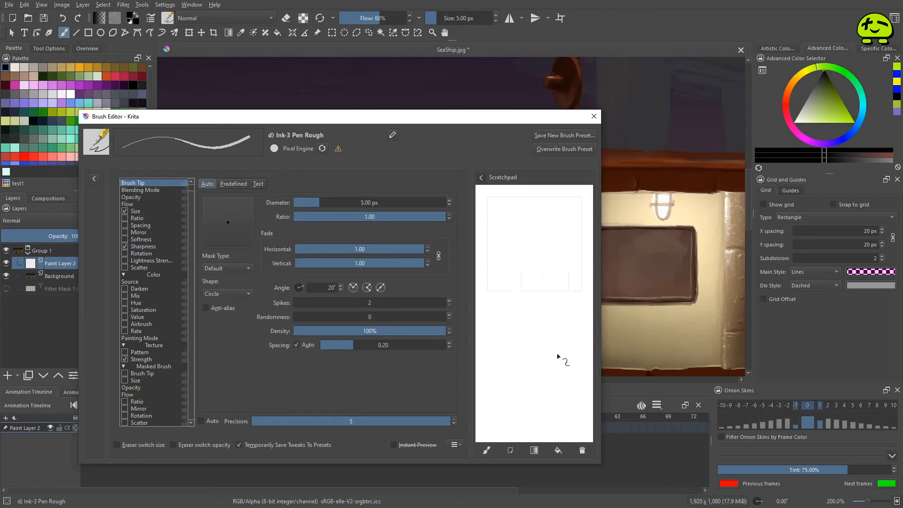
Revisit the pen's Sharpness settings and open its Flow settings.
left_click(143, 247)
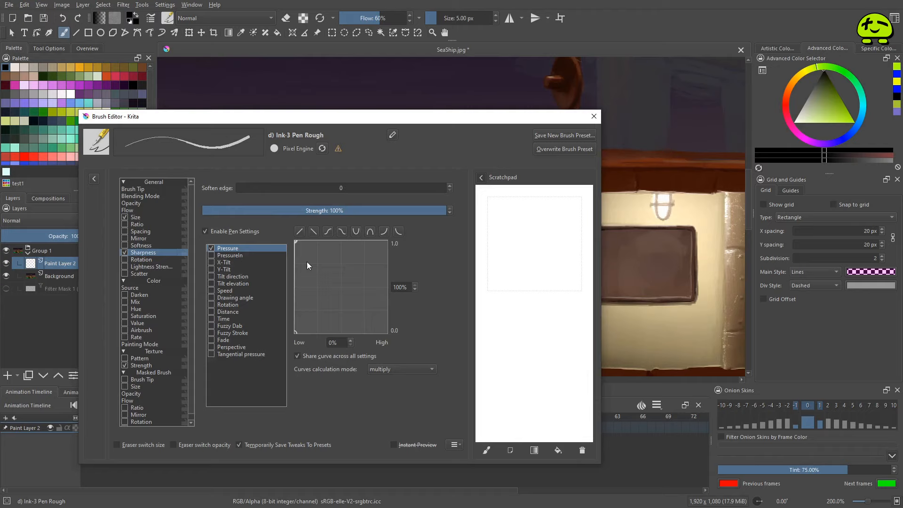
left_click(134, 209)
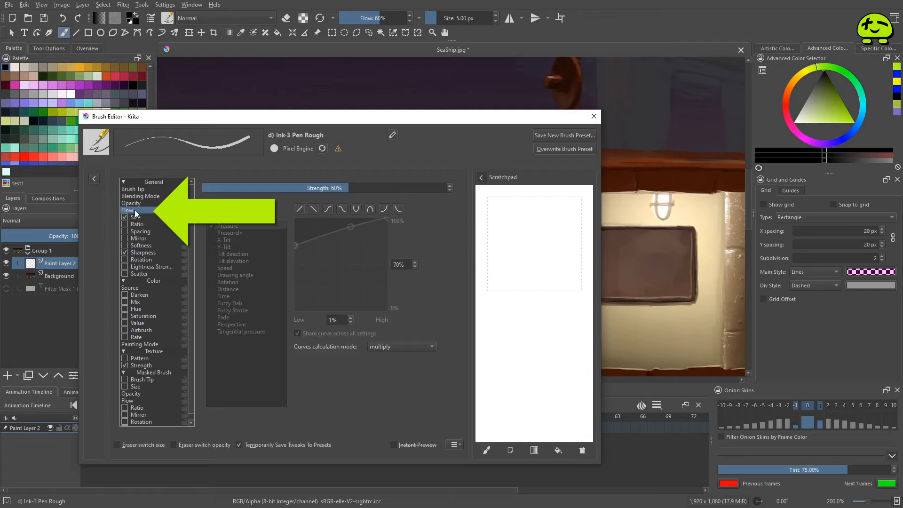